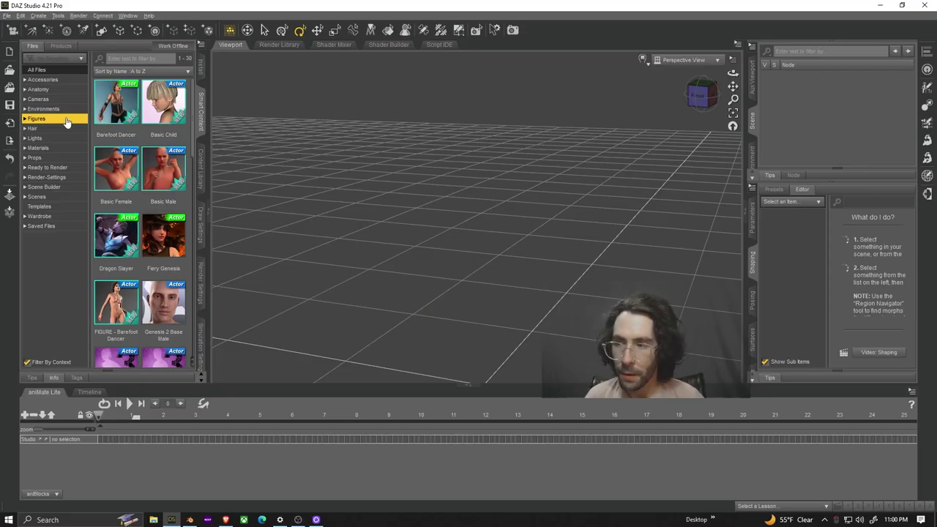
# Step: Load the Genesis 8.1 Basic Male figure into the empty scene
pyautogui.scroll(-3, 139, 249)
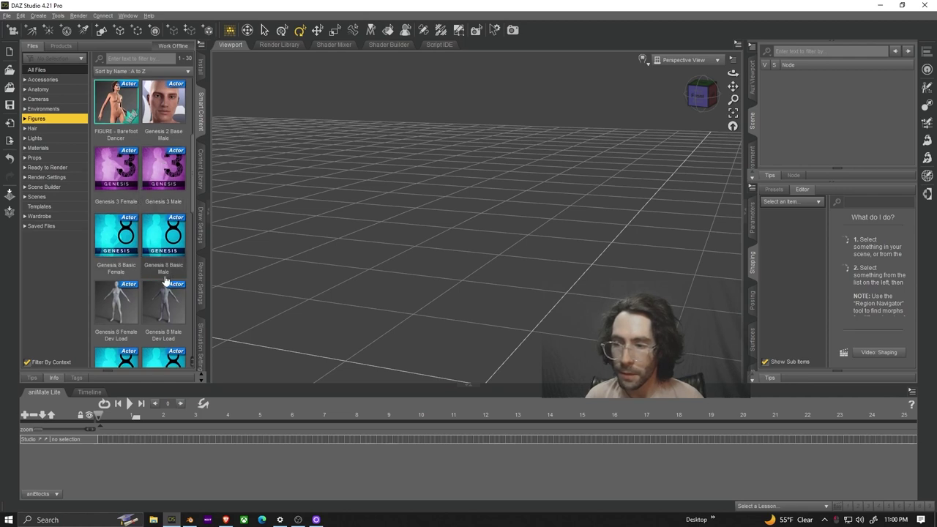
pyautogui.scroll(-3, 139, 260)
pyautogui.click(168, 172)
pyautogui.doubleClick(168, 172)
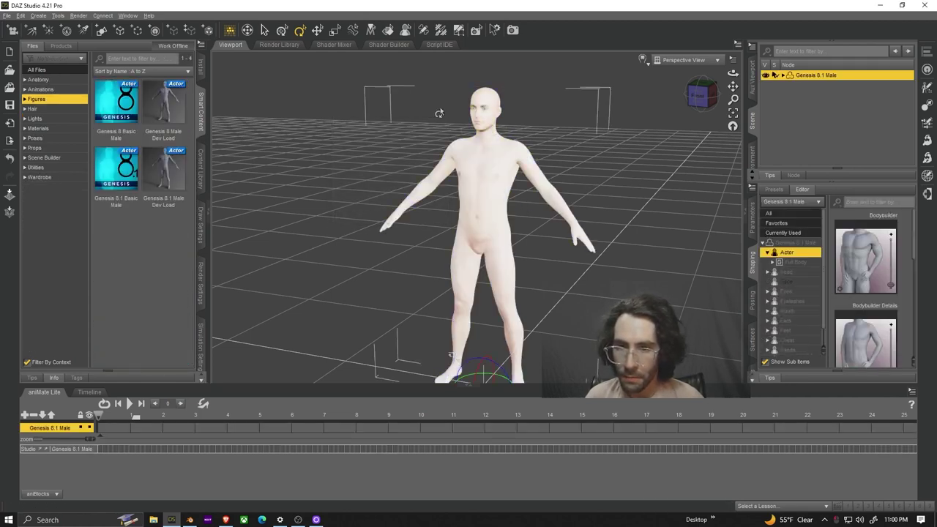
# Step: Export the figure as a Wavefront OBJ named tut2222 in the 2024 folder, with Write Separate Objects enabled
pyautogui.click(8, 16)
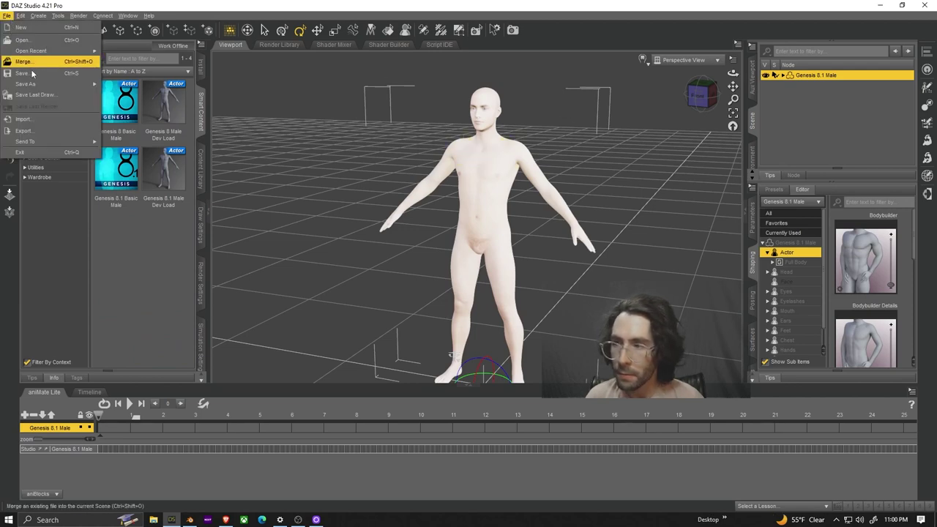
pyautogui.click(24, 131)
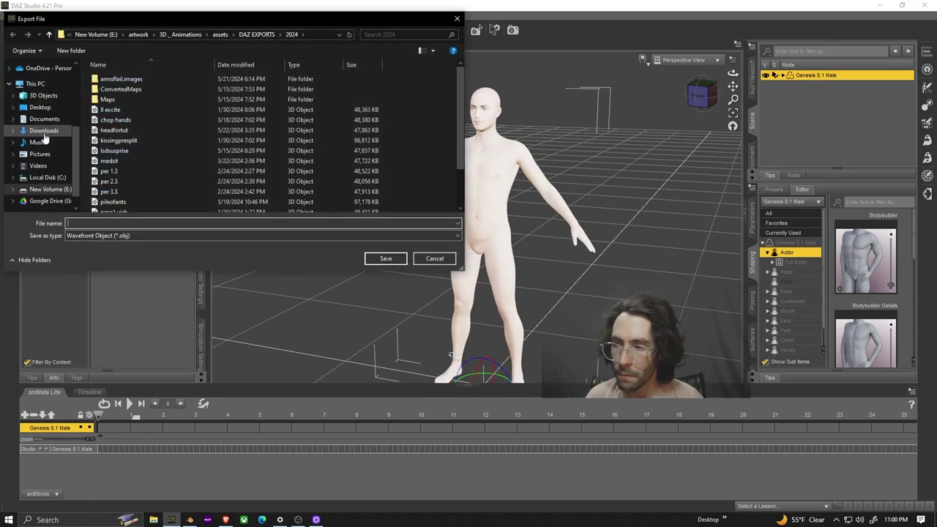
pyautogui.write('tut2222')
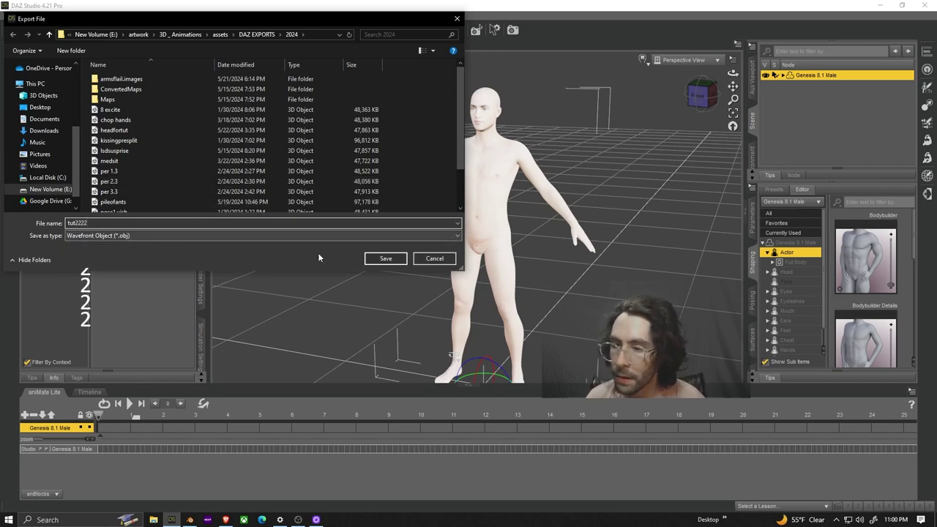
pyautogui.click(386, 259)
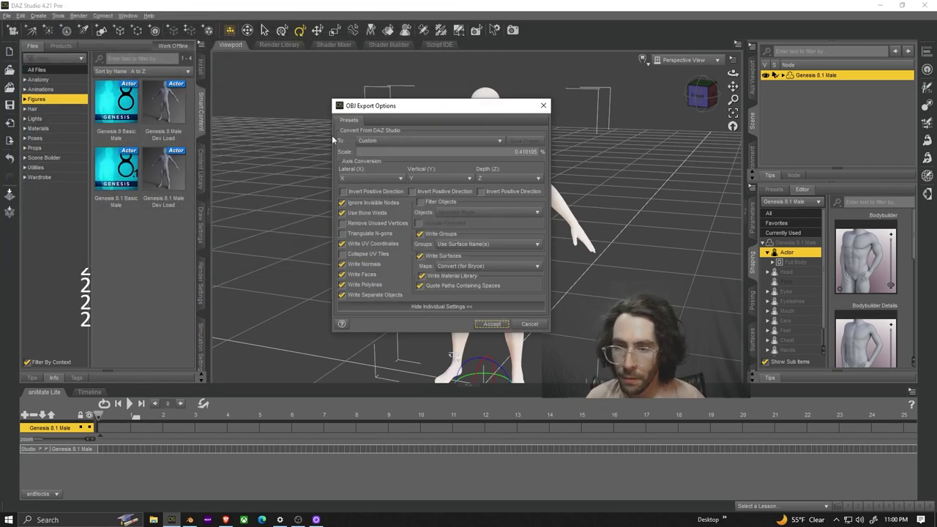
pyautogui.click(351, 296)
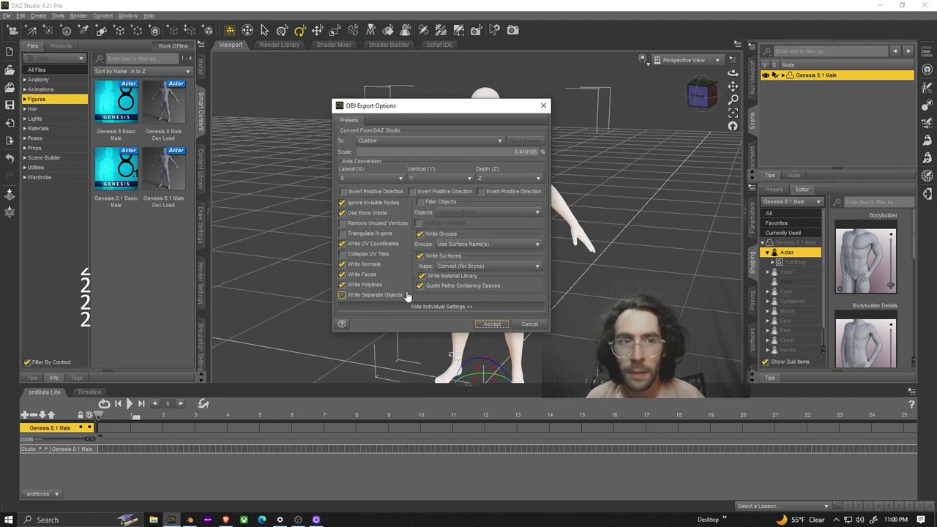
pyautogui.click(492, 326)
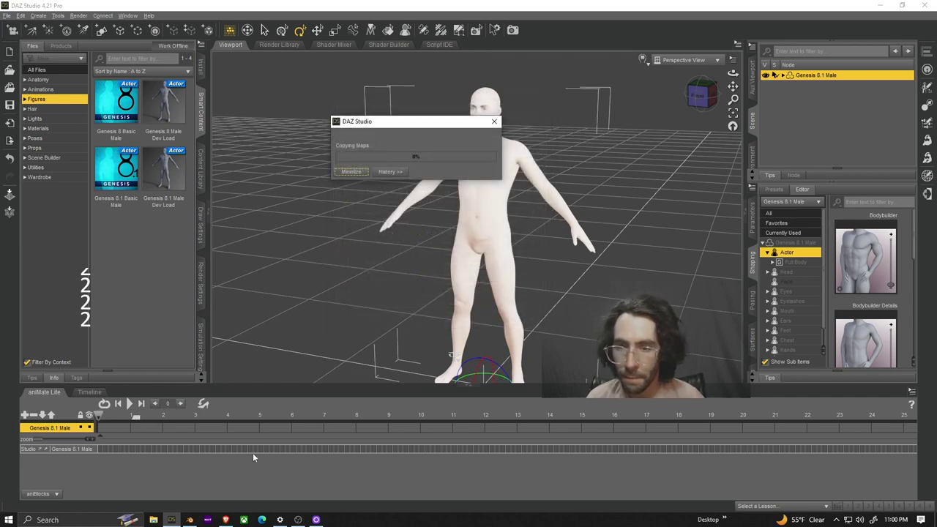
# Step: Switch to Blender and set the output resolution to 2000 by 2500 px
pyautogui.moveTo(194, 521)
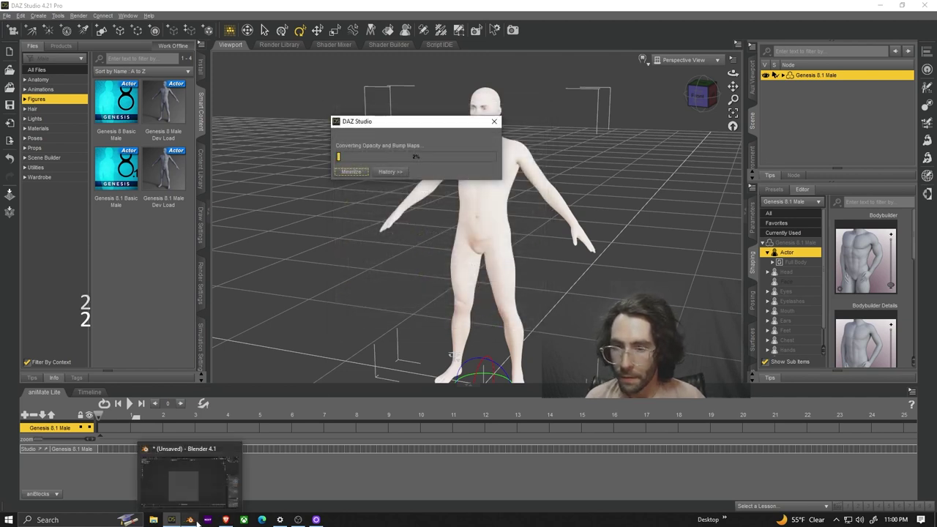
pyautogui.click(191, 520)
pyautogui.doubleClick(906, 234)
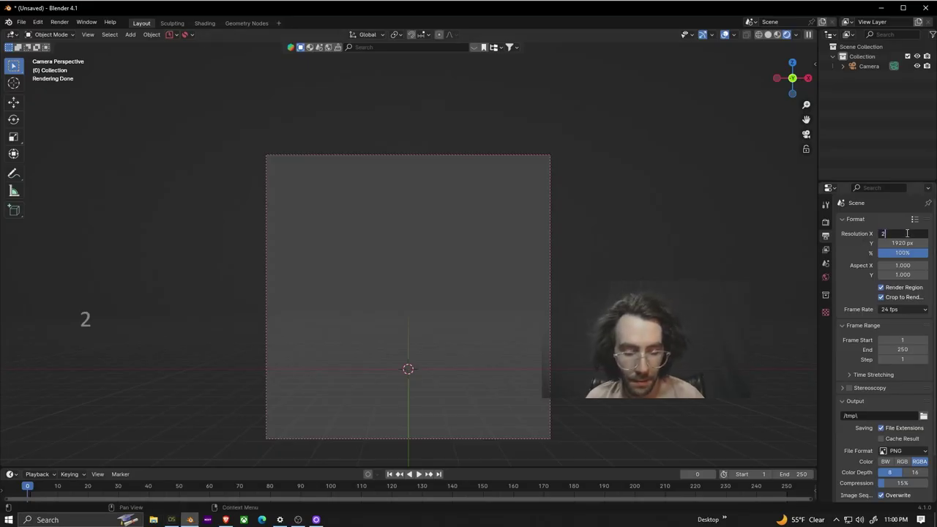
pyautogui.write('200')
pyautogui.press('Return')
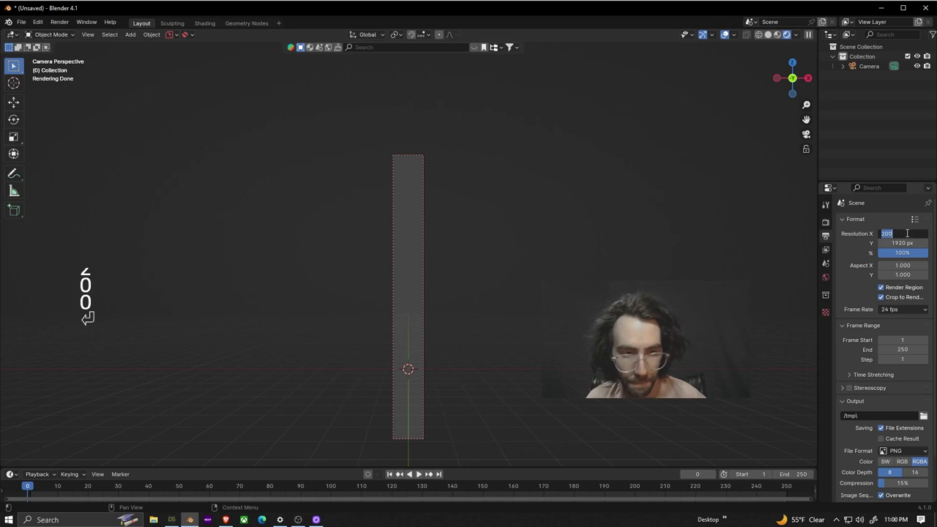
pyautogui.write('2000')
pyautogui.press('Return')
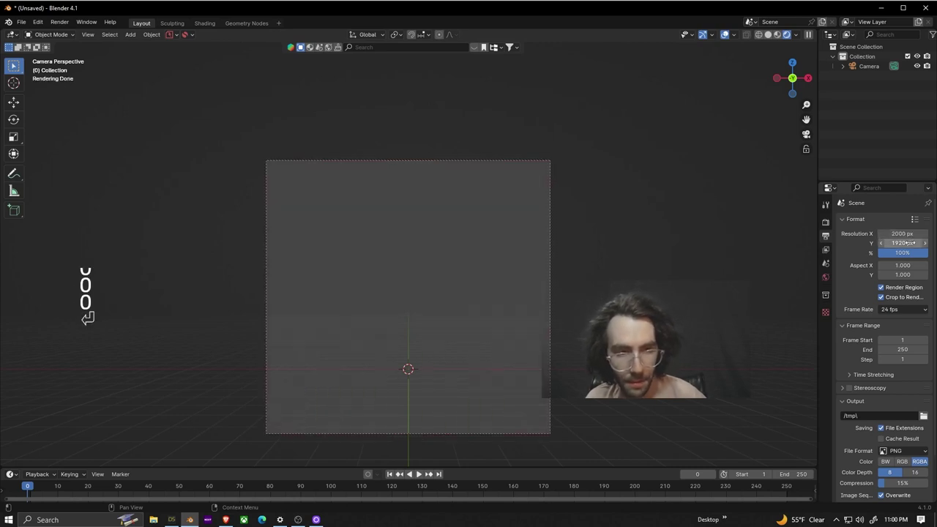
pyautogui.write('25')
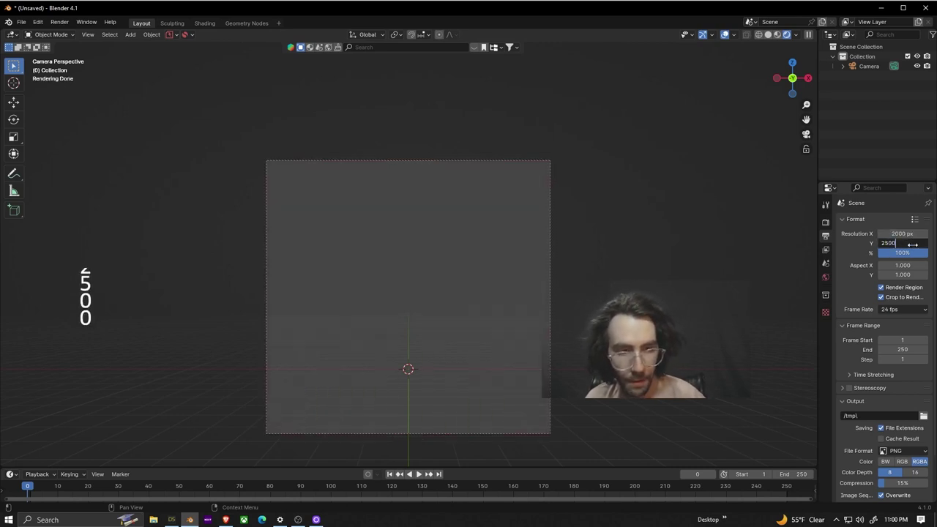
pyautogui.write('00')
pyautogui.press('Return')
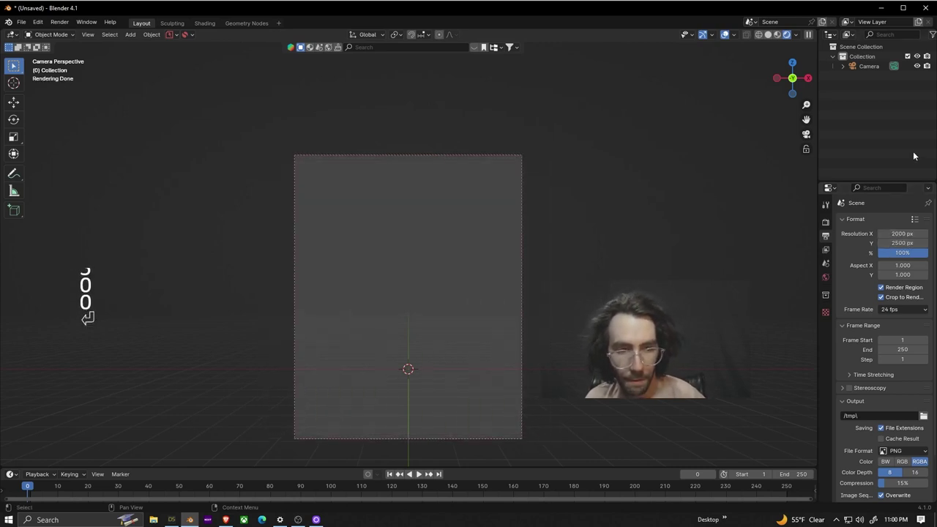
# Step: Import the Wavefront file tut2222.obj into the scene
pyautogui.click(26, 23)
pyautogui.moveTo(45, 160)
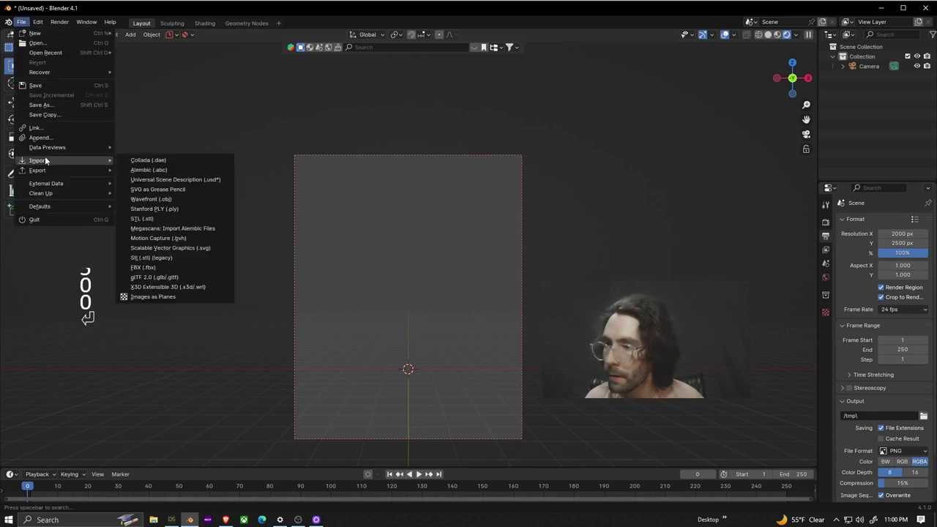
pyautogui.click(187, 198)
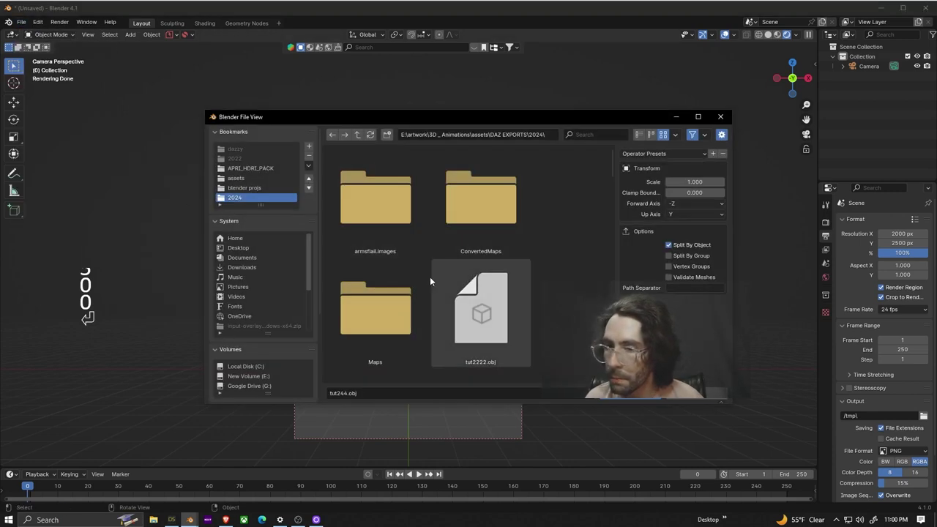
pyautogui.doubleClick(455, 304)
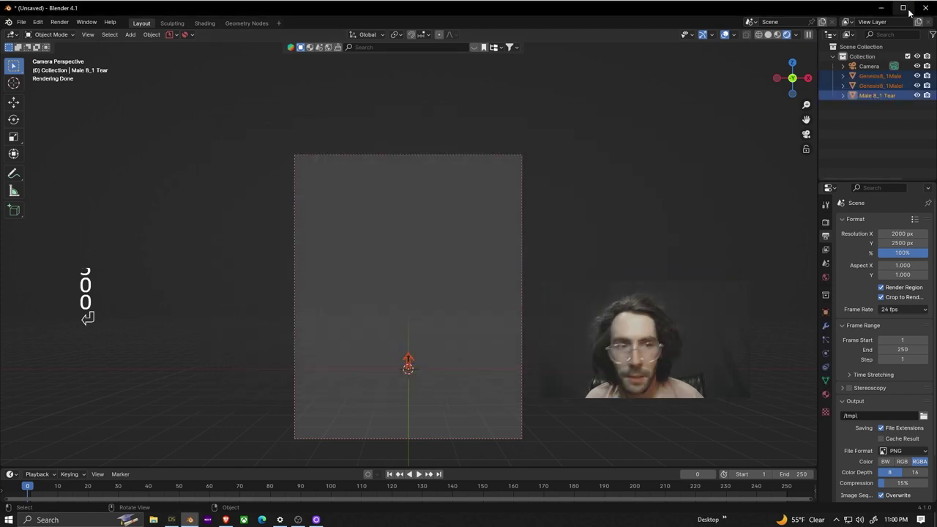
# Step: Scale the imported figure meshes up by a factor of 9
pyautogui.press('s')
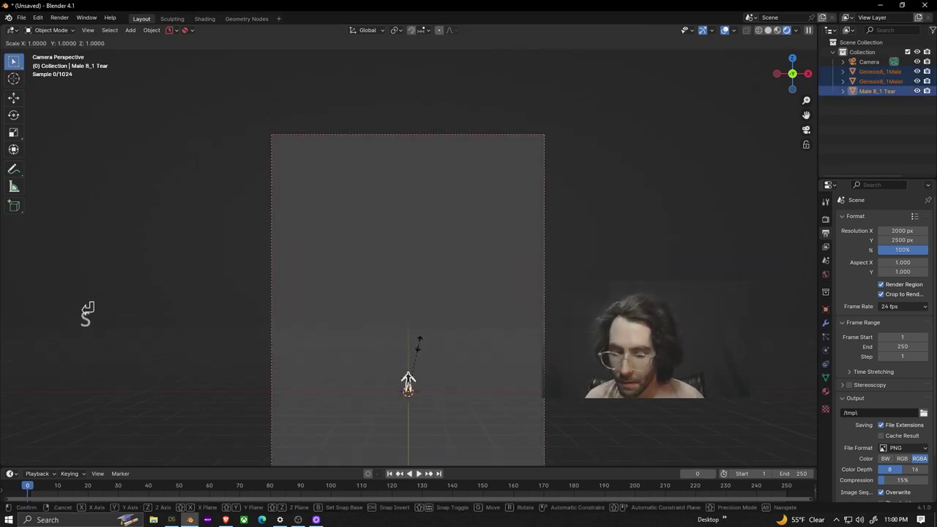
pyautogui.press('9')
pyautogui.click(429, 249)
# Step: Delete the figure's separate eyelashes and tear objects around the eyes
pyautogui.scroll(3, 429, 232)
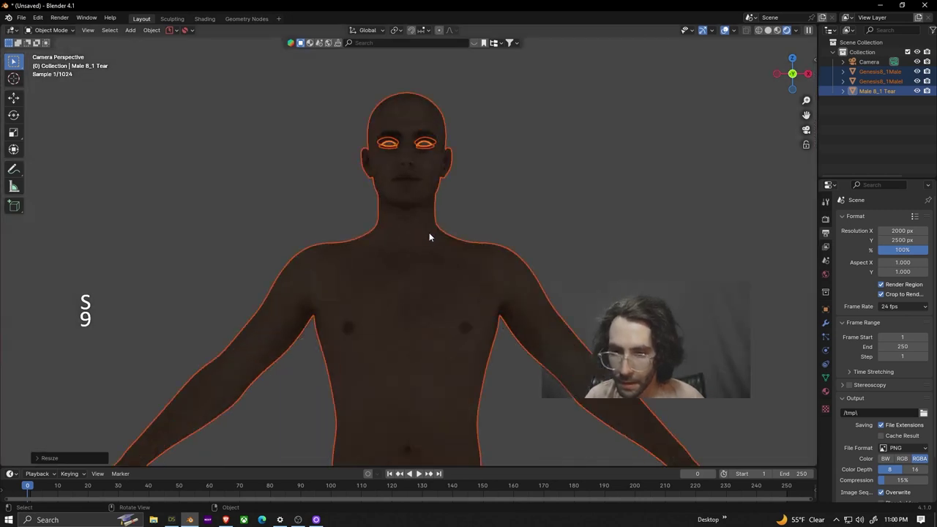
pyautogui.scroll(7, 449, 347)
pyautogui.scroll(-1, 454, 324)
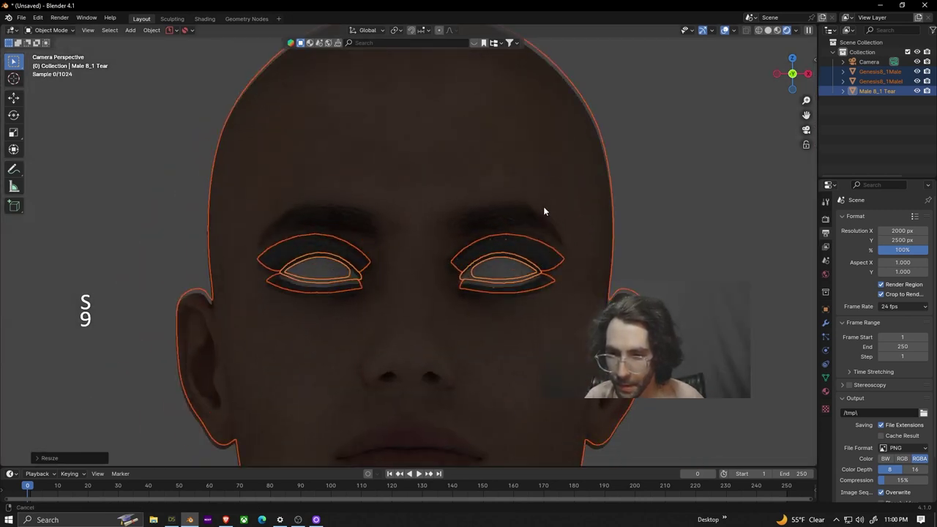
pyautogui.click(331, 242)
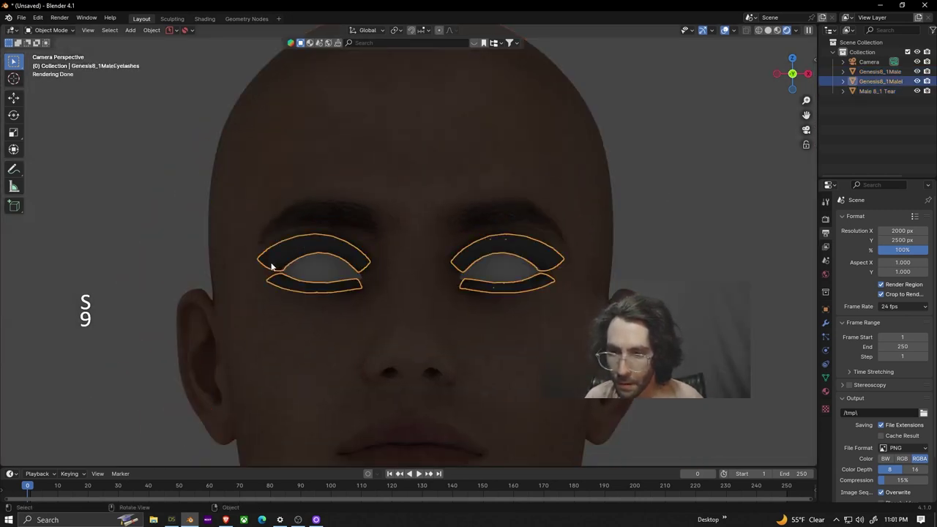
pyautogui.press('Delete')
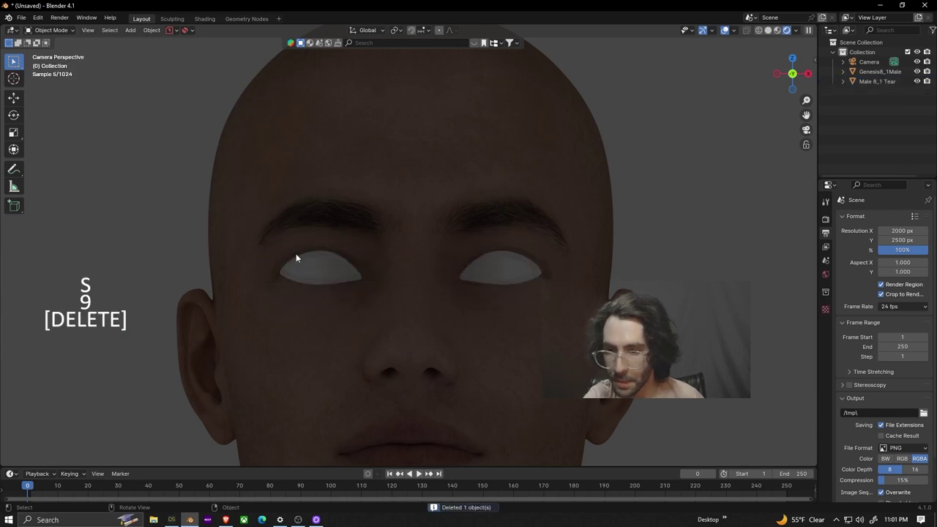
pyautogui.click(296, 256)
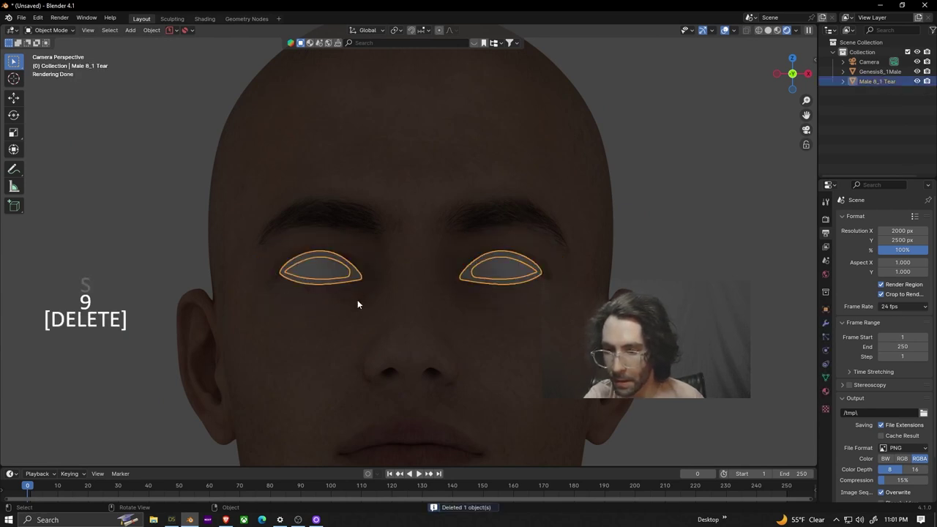
pyautogui.press('Delete')
# Step: In the male body mesh, select all linked faces of both outer eye shells and delete them, leaving Edit Mode when done
pyautogui.click(310, 272)
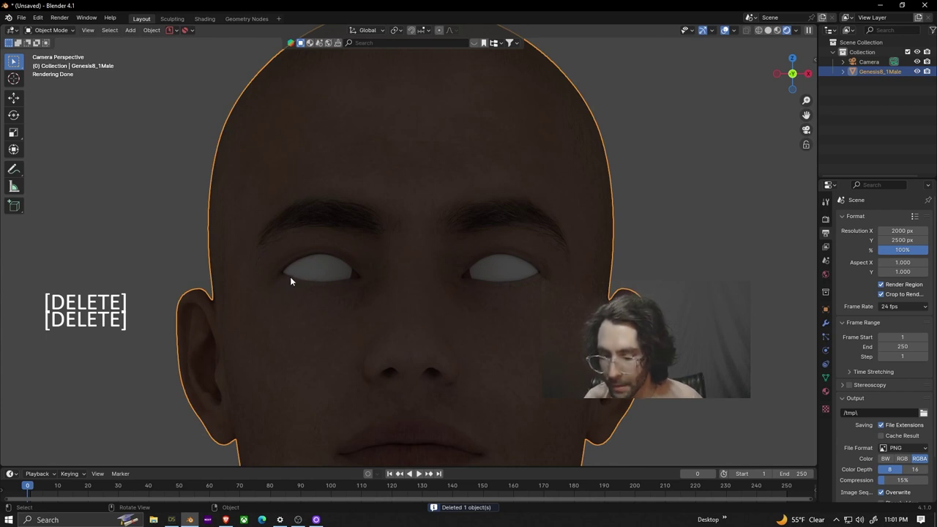
pyautogui.press('Tab')
pyautogui.click(316, 230)
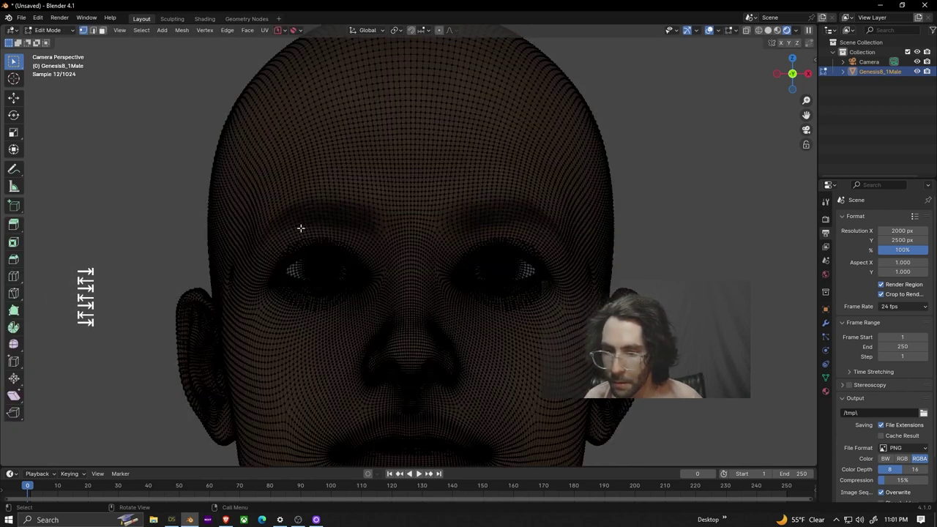
pyautogui.click(102, 30)
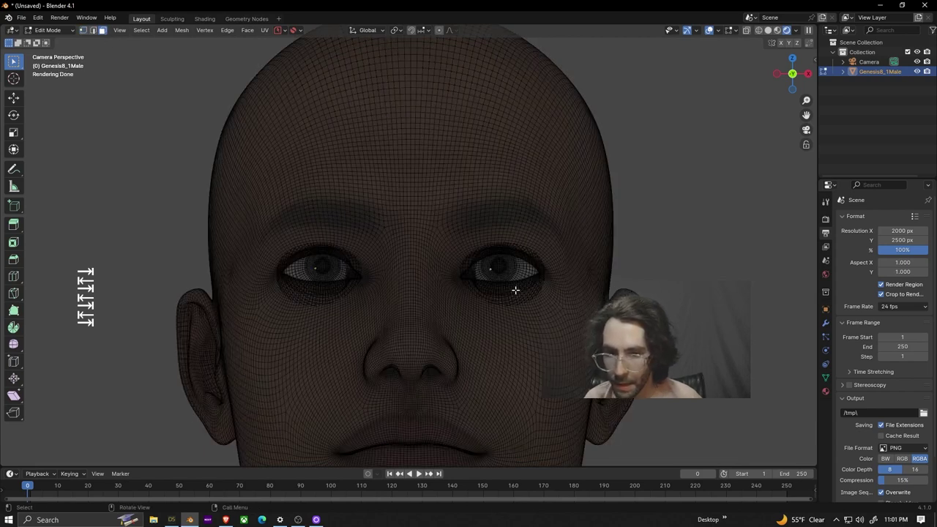
pyautogui.hotkey('ctrl', 'l')
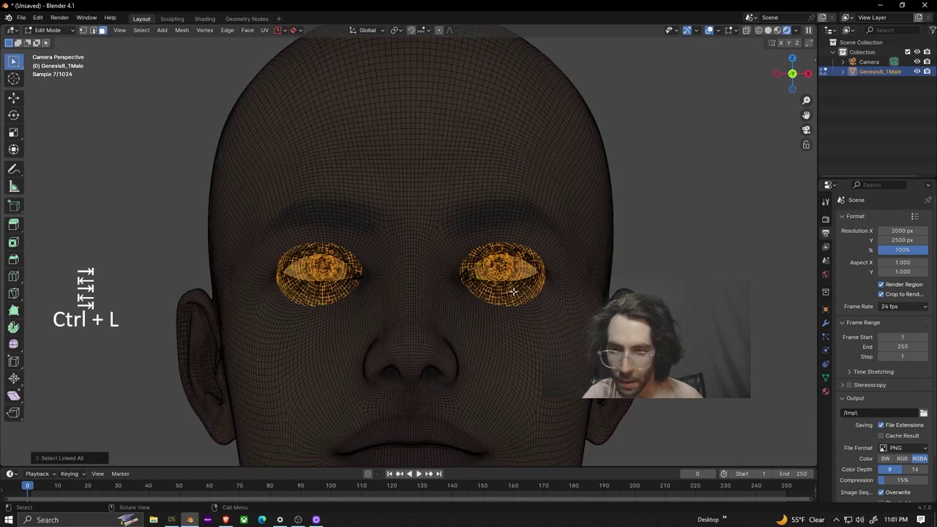
pyautogui.press('Delete')
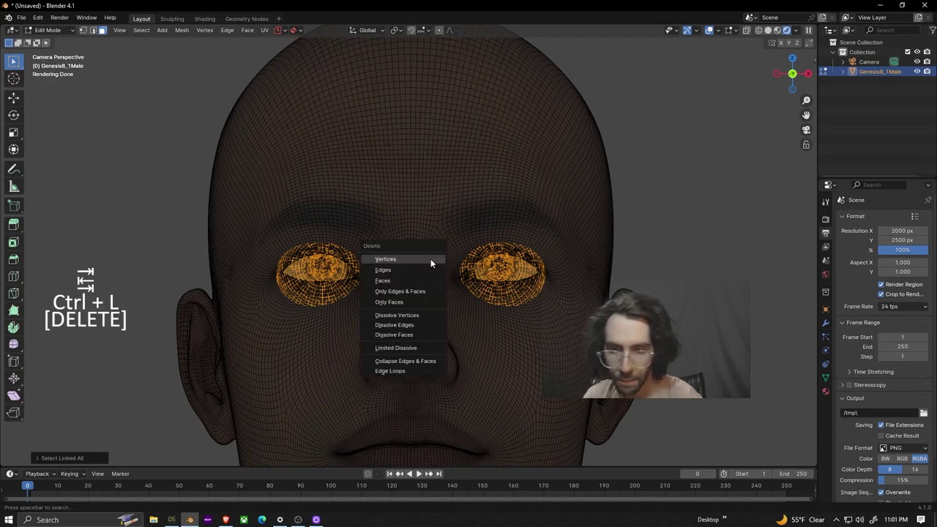
pyautogui.click(411, 281)
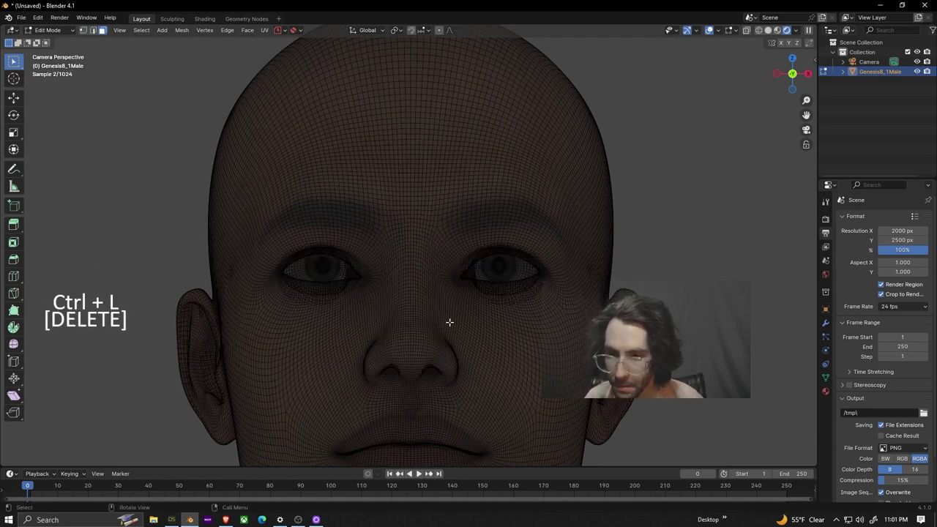
pyautogui.press('Tab')
pyautogui.click(407, 190)
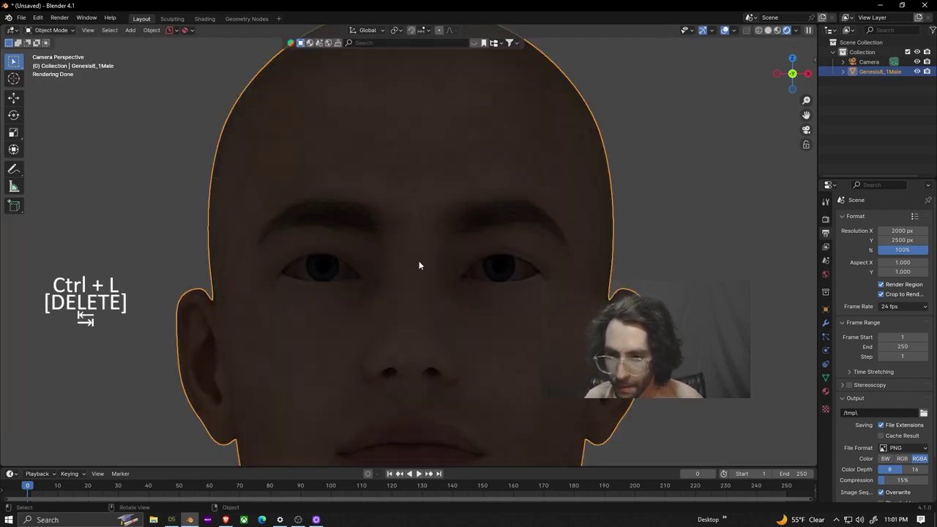
# Step: Add a cube at the figure's base and scale it up until it is wider than the camera frame
pyautogui.scroll(-8, 357, 249)
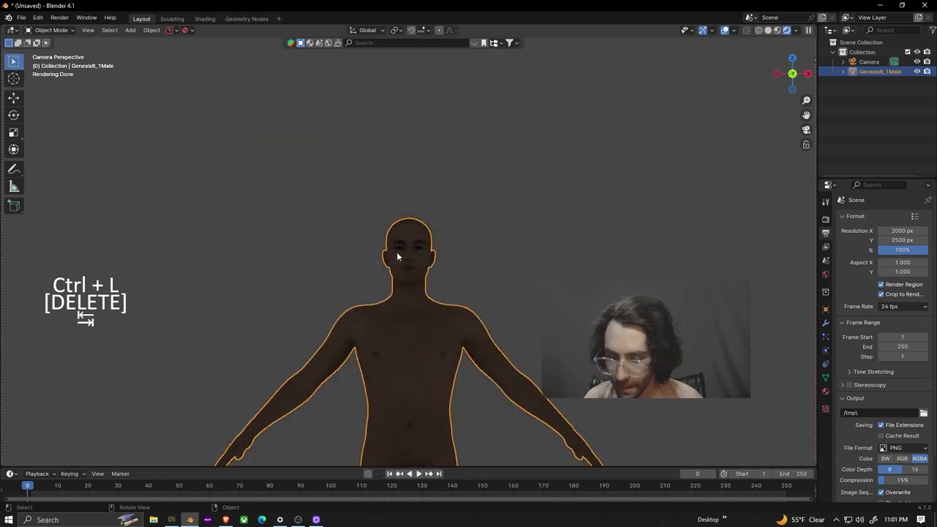
pyautogui.hotkey('shift', 'a')
pyautogui.moveTo(395, 261)
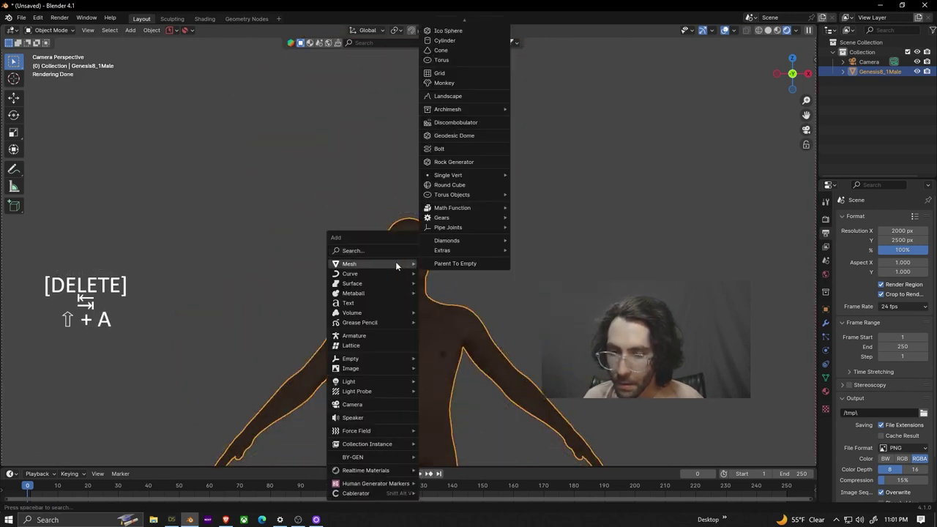
pyautogui.scroll(4, 444, 33)
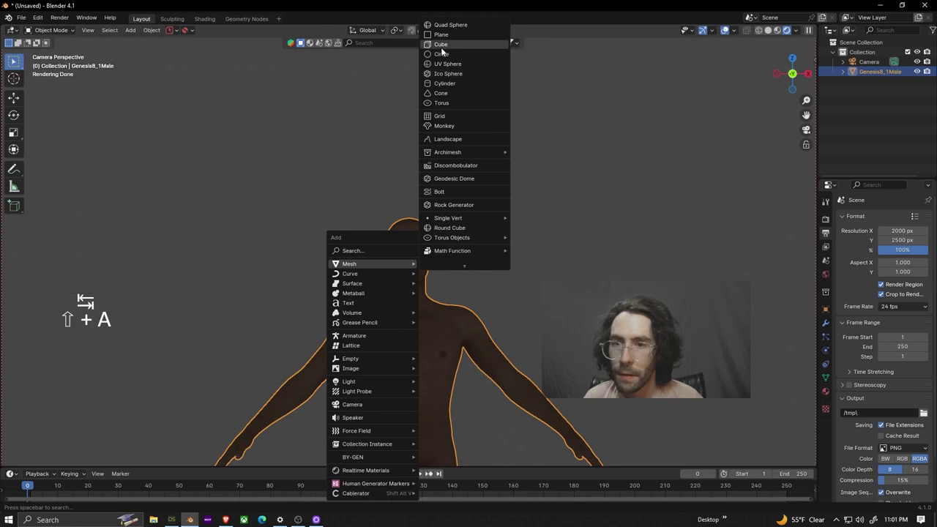
pyautogui.click(444, 41)
pyautogui.scroll(-3, 431, 329)
pyautogui.press('s')
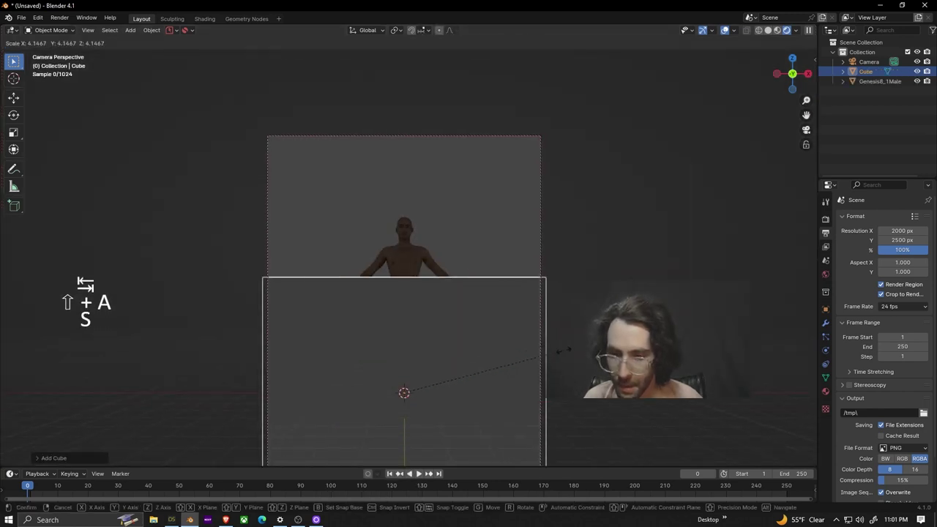
pyautogui.click(580, 357)
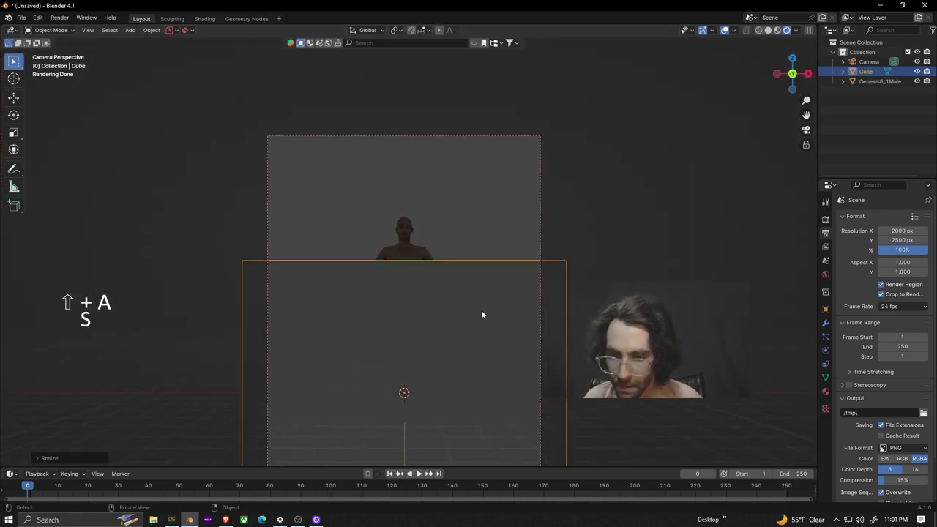
# Step: In the side view, raise the cube about 1.1 m along Z so its top face reaches the figure's neck
pyautogui.press('3')
pyautogui.scroll(5, 472, 227)
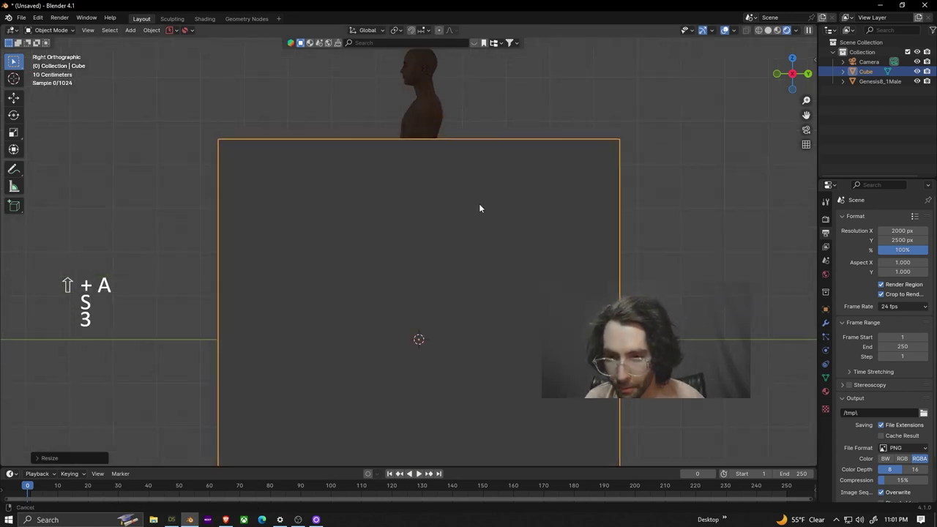
pyautogui.scroll(-4, 460, 307)
pyautogui.press('g')
pyautogui.press('z')
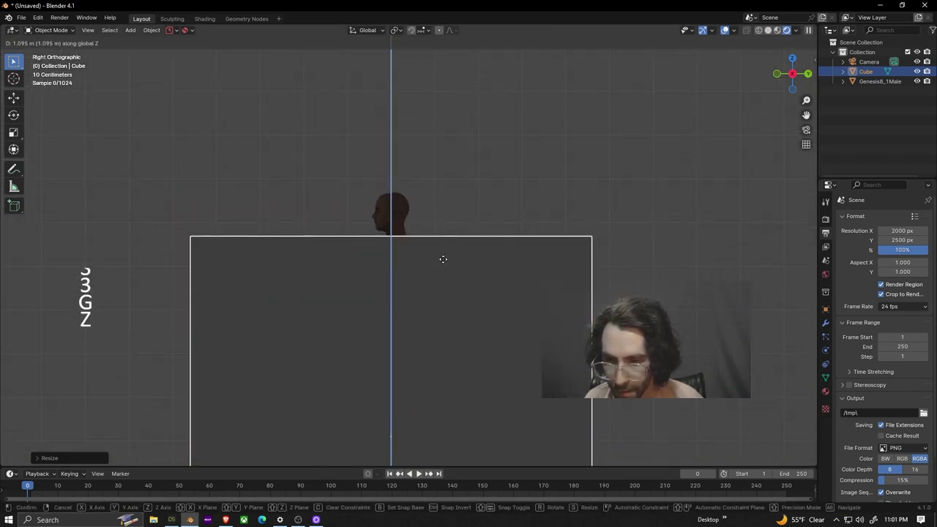
pyautogui.click(443, 259)
# Step: Cut the figure with the large cube using a Boolean difference, leaving only the head and neck
pyautogui.moveTo(443, 259); pyautogui.dragTo(472, 214, button='middle')
pyautogui.click(474, 175)
pyautogui.moveTo(474, 175); pyautogui.dragTo(296, 169, button='middle')
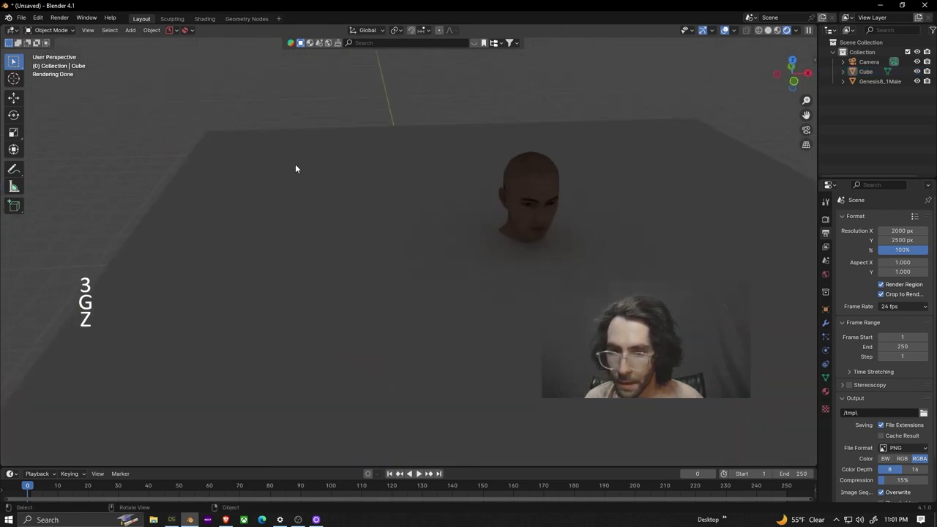
pyautogui.click(300, 169)
pyautogui.keyDown('shift'); pyautogui.click(531, 168); pyautogui.keyUp('shift')
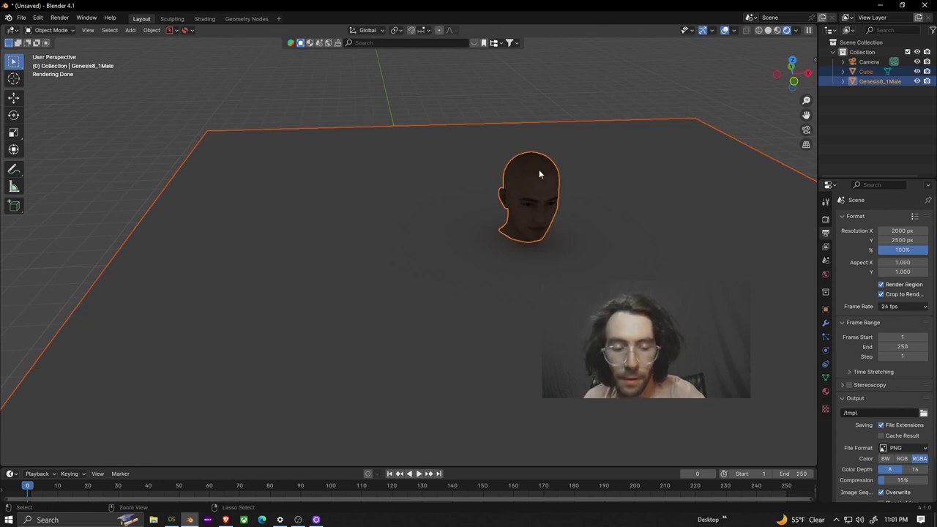
pyautogui.hotkey('ctrl', '-')
pyautogui.moveTo(539, 169); pyautogui.dragTo(521, 232, button='middle')
pyautogui.moveTo(508, 197); pyautogui.dragTo(498, 282, button='middle')
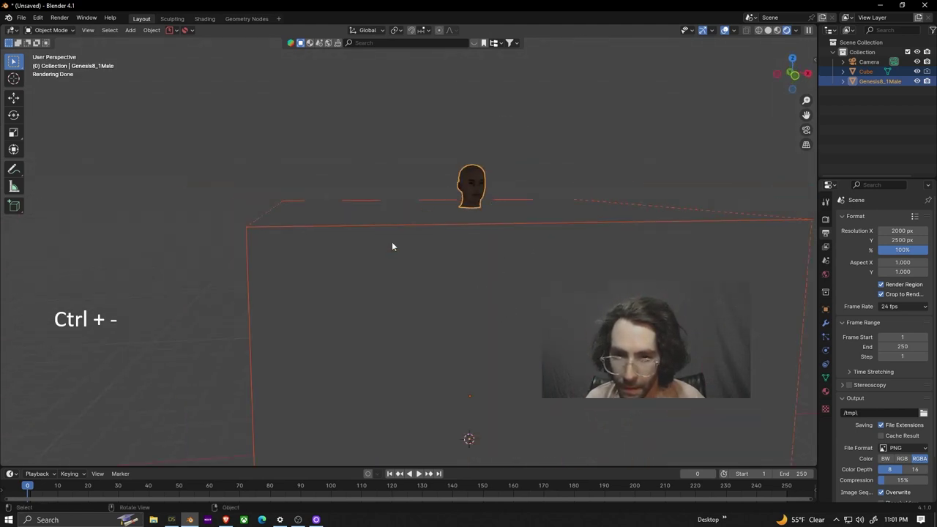
# Step: Apply the figure's Boolean modifier and delete the cutter cube
pyautogui.click(474, 178)
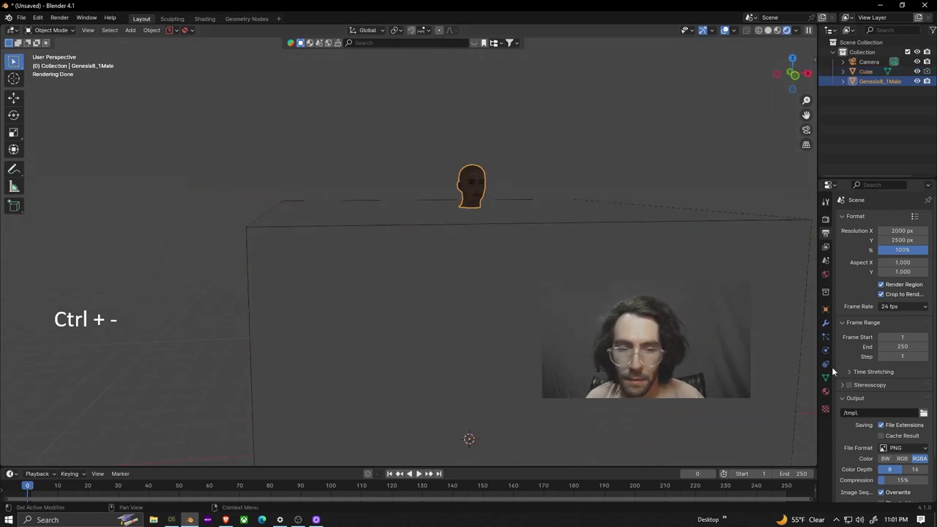
pyautogui.click(825, 322)
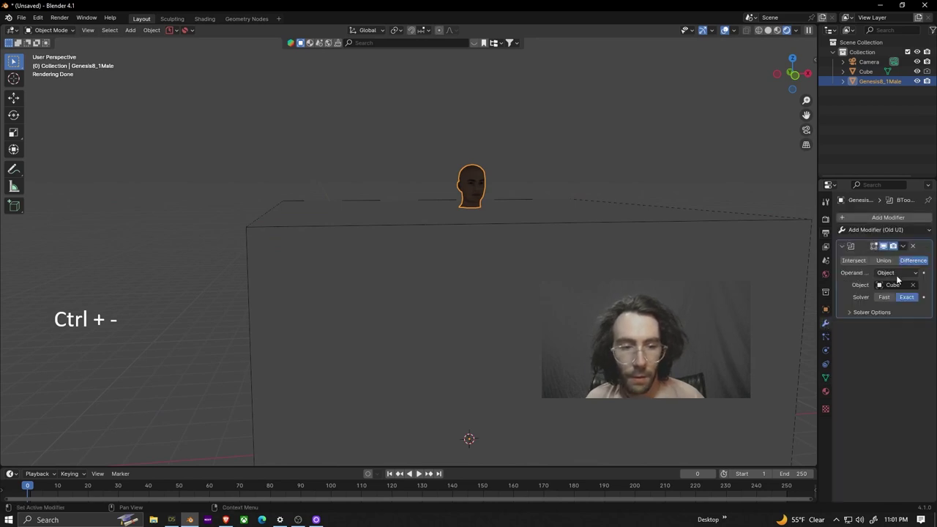
pyautogui.click(904, 247)
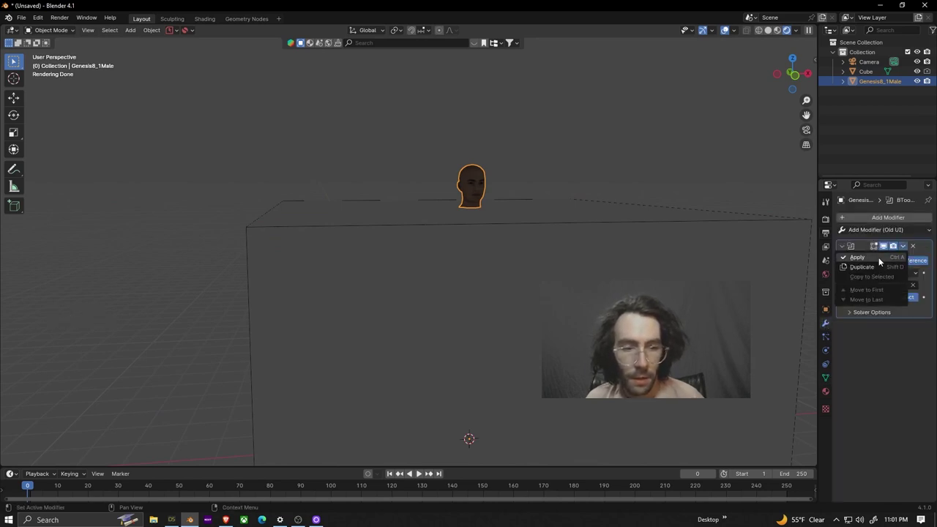
pyautogui.click(467, 222)
pyautogui.press('Delete')
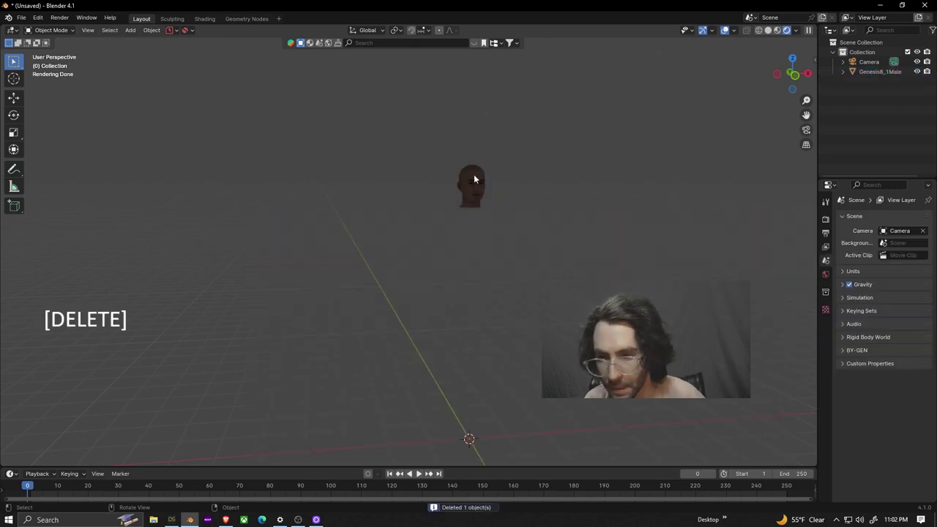
# Step: Set the head's origin to its geometry and scale it up to roughly four times its size
pyautogui.click(473, 176)
pyautogui.rightClick(475, 177)
pyautogui.moveTo(415, 250)
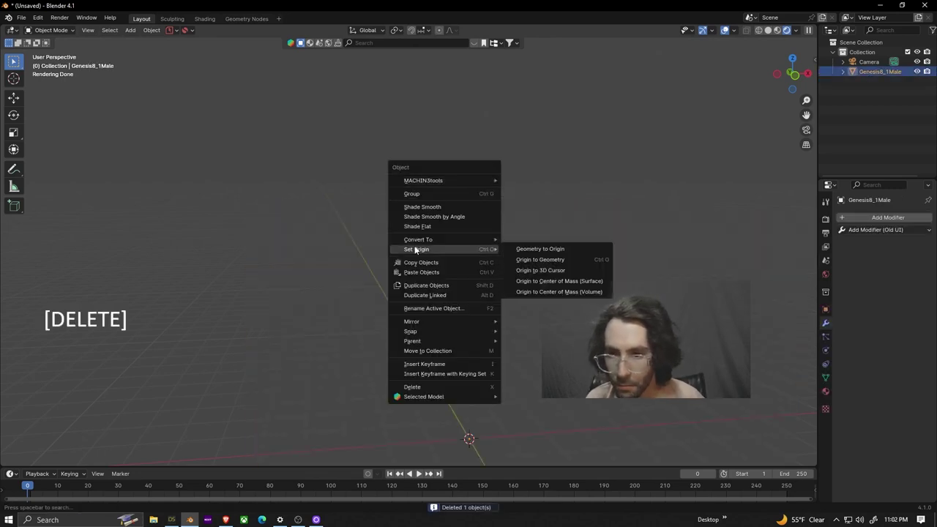
pyautogui.click(565, 260)
pyautogui.press('s')
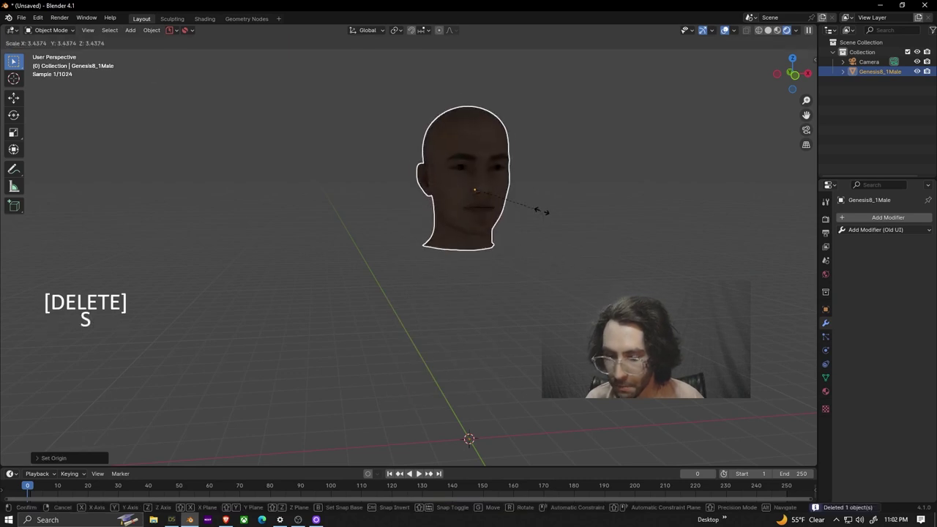
pyautogui.click(555, 213)
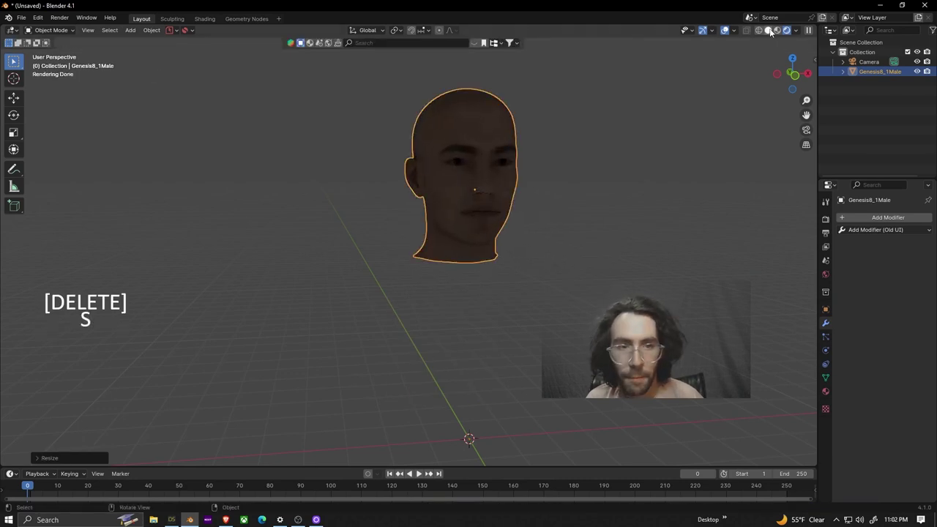
# Step: Switch the viewport to solid shading and, in camera view, move the head to the upper-left corner of the camera frame
pyautogui.click(768, 30)
pyautogui.click(526, 223)
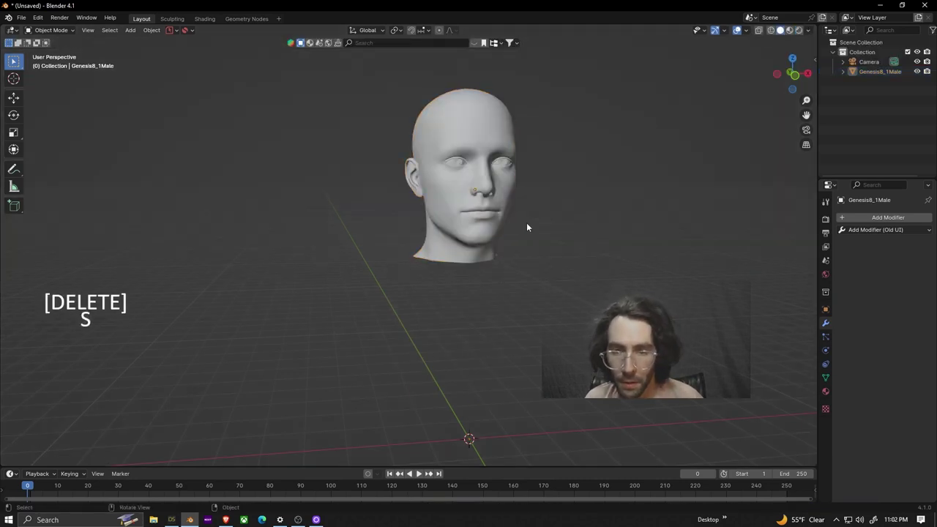
pyautogui.press('KP_0')
pyautogui.click(419, 196)
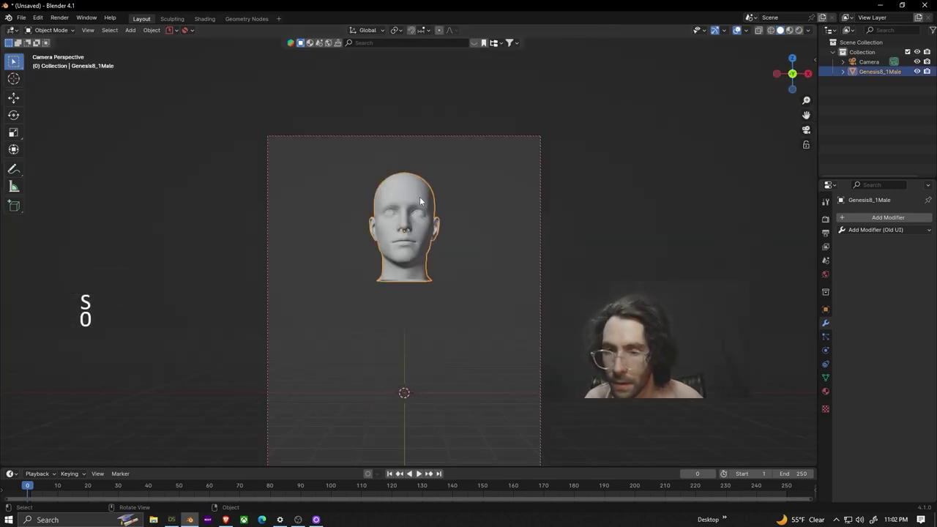
pyautogui.press('g')
pyautogui.click(316, 185)
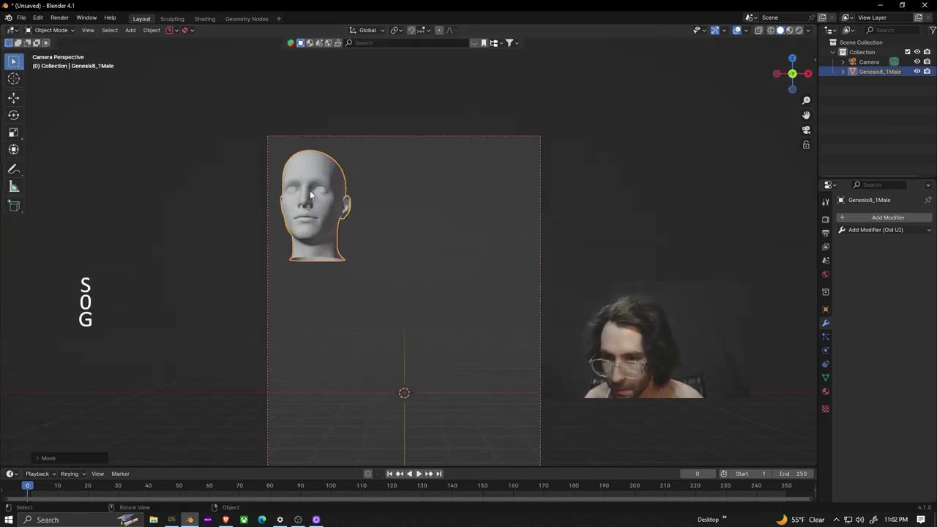
# Step: Make three linked duplicates of the head, two completing the upper row and one centred below it
pyautogui.hotkey('alt', 'd')
pyautogui.click(414, 194)
pyautogui.hotkey('alt', 'd')
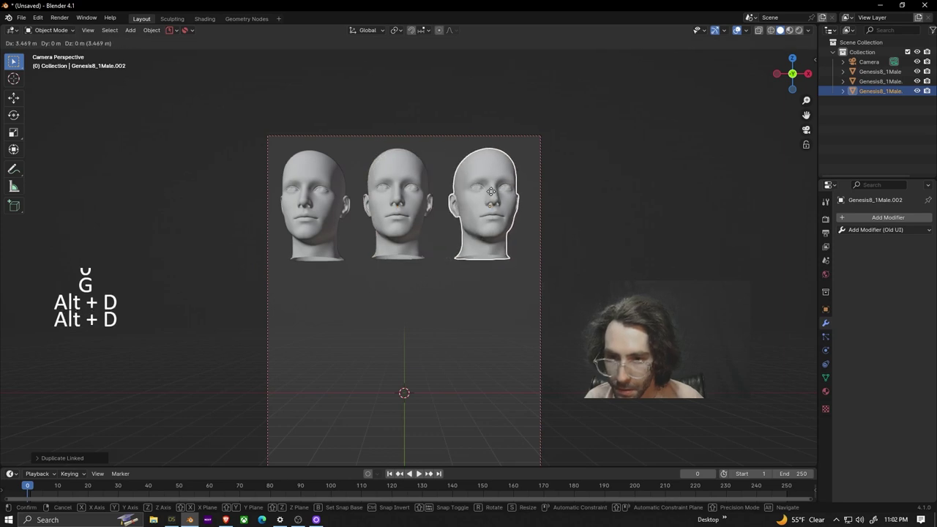
pyautogui.click(484, 193)
pyautogui.hotkey('alt', 'd')
pyautogui.click(396, 317)
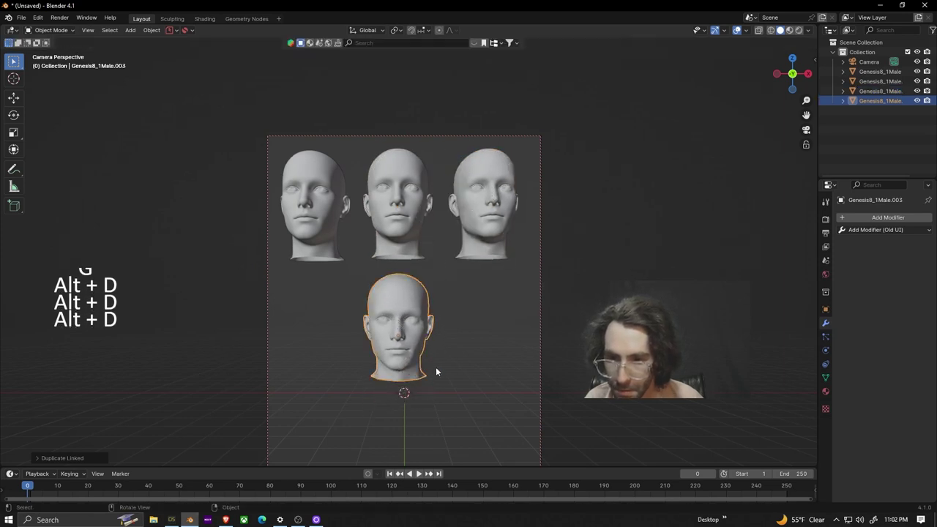
pyautogui.keyDown('shift'); pyautogui.moveTo(434, 373); pyautogui.dragTo(461, 284, button='middle'); pyautogui.keyUp('shift')
pyautogui.hotkey('shift', 'a')
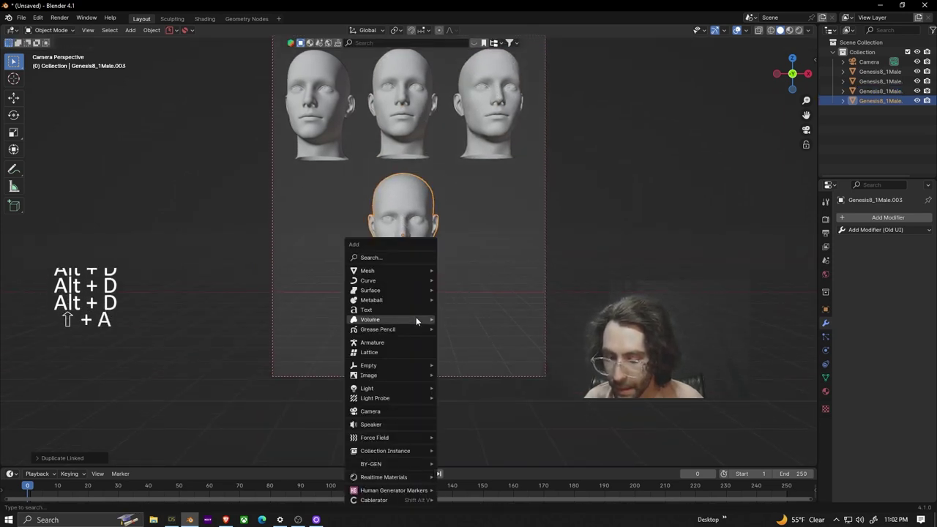
pyautogui.moveTo(365, 272)
pyautogui.press('Escape')
pyautogui.press('Escape')
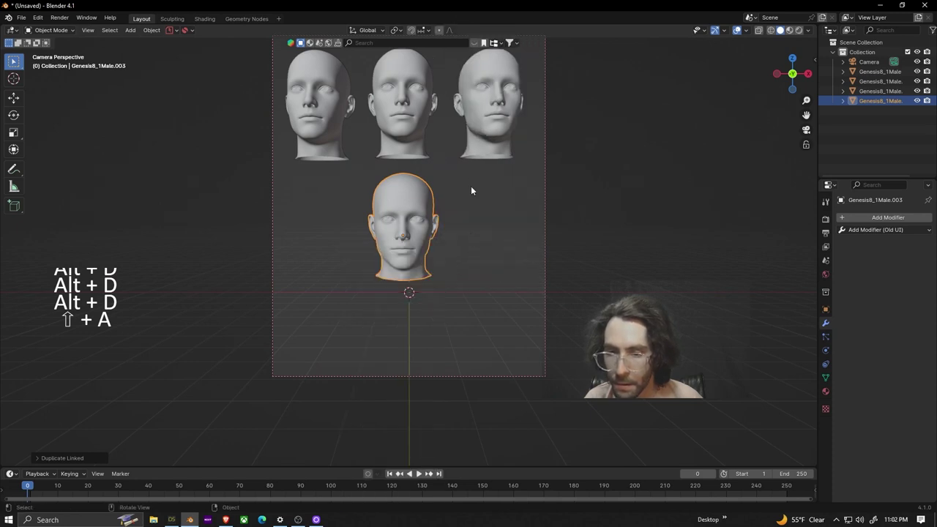
# Step: Add a cube, scale it up about 1.8 times and place it over the lower half of the bottom head
pyautogui.hotkey('shift', 'a')
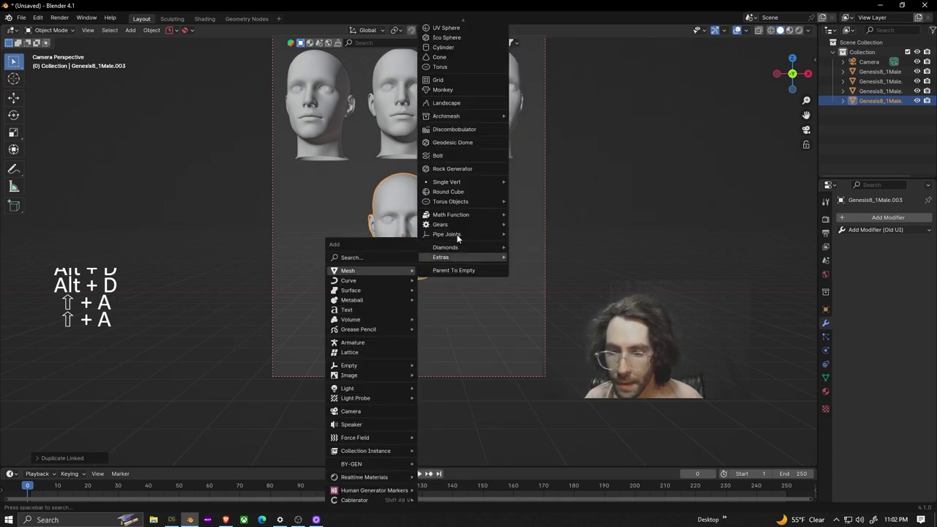
pyautogui.scroll(3, 444, 30)
pyautogui.click(443, 46)
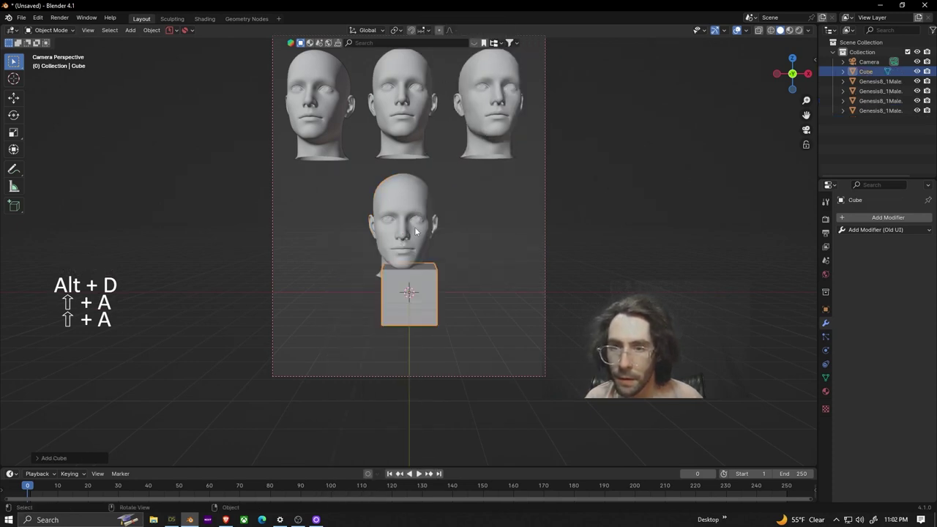
pyautogui.press('s')
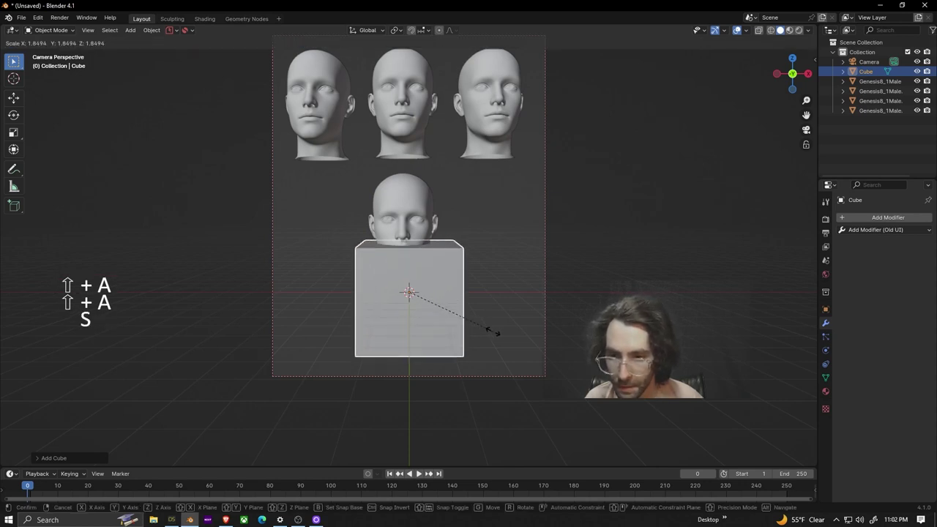
pyautogui.click(489, 334)
pyautogui.press('g')
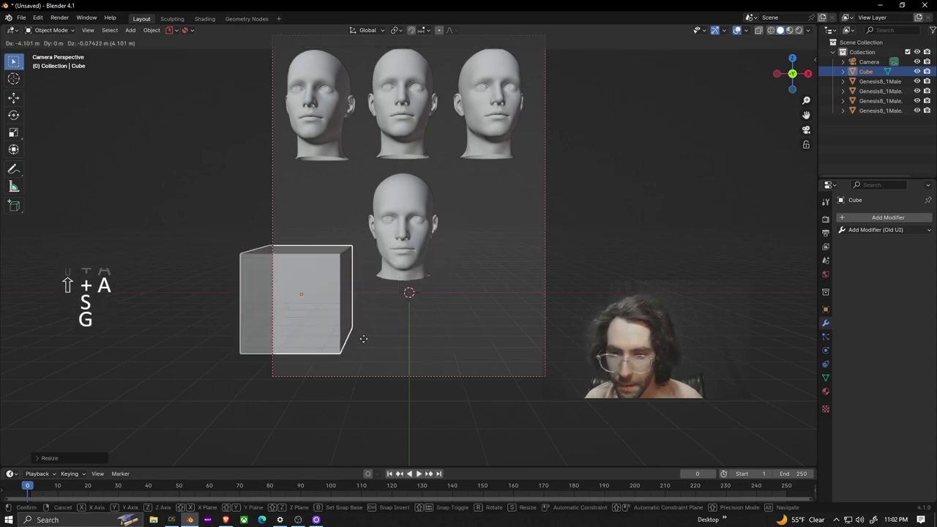
pyautogui.click(468, 331)
# Step: Make a linked duplicate of the cube, enlarge it and position it over the outer half of the upper-left head
pyautogui.hotkey('alt', 'd')
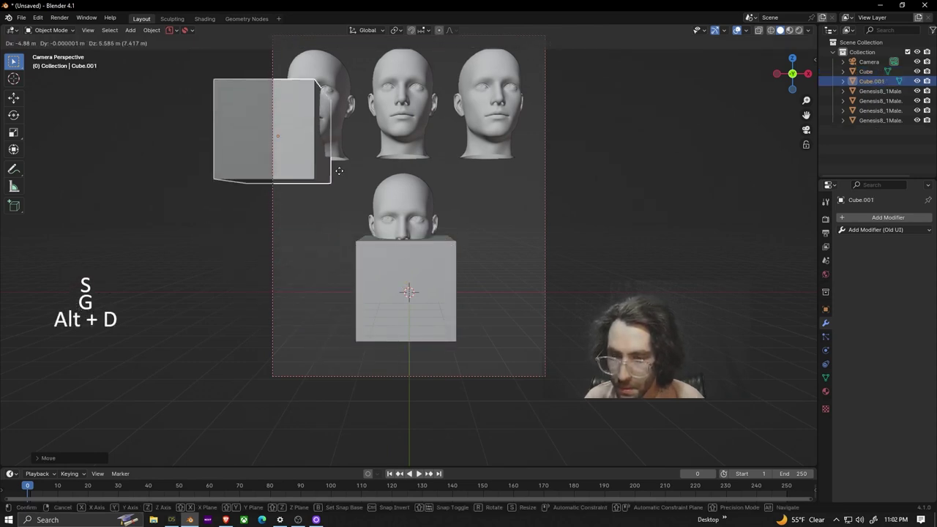
pyautogui.click(335, 157)
pyautogui.press('s')
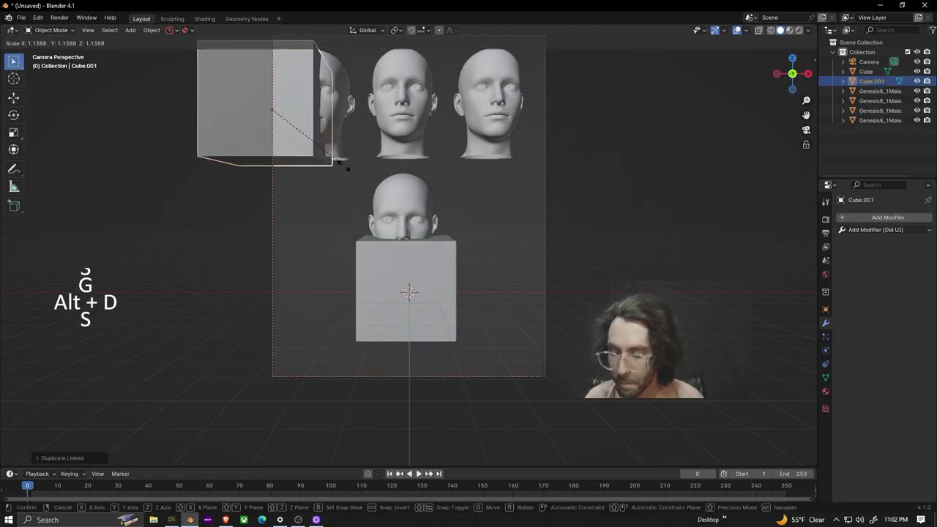
pyautogui.click(342, 165)
pyautogui.press('g')
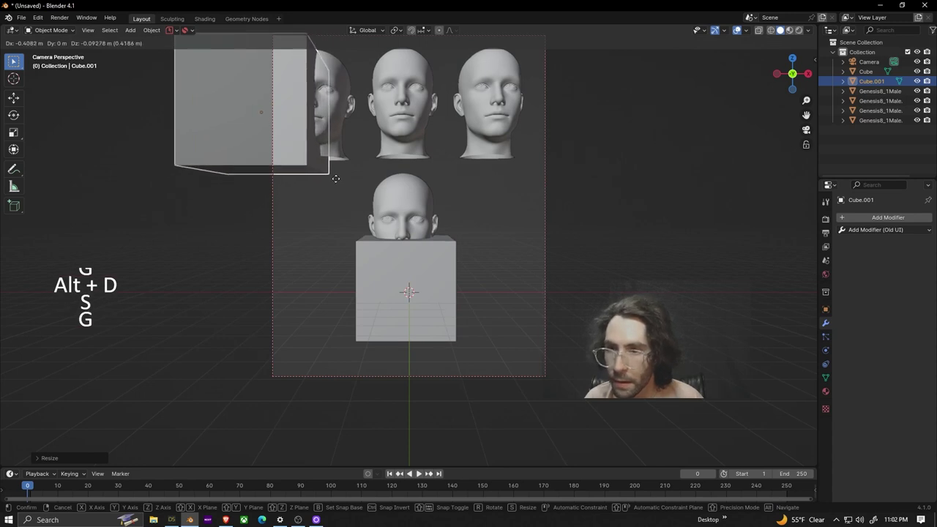
pyautogui.click(336, 177)
pyautogui.press('s')
pyautogui.click(358, 199)
pyautogui.press('g')
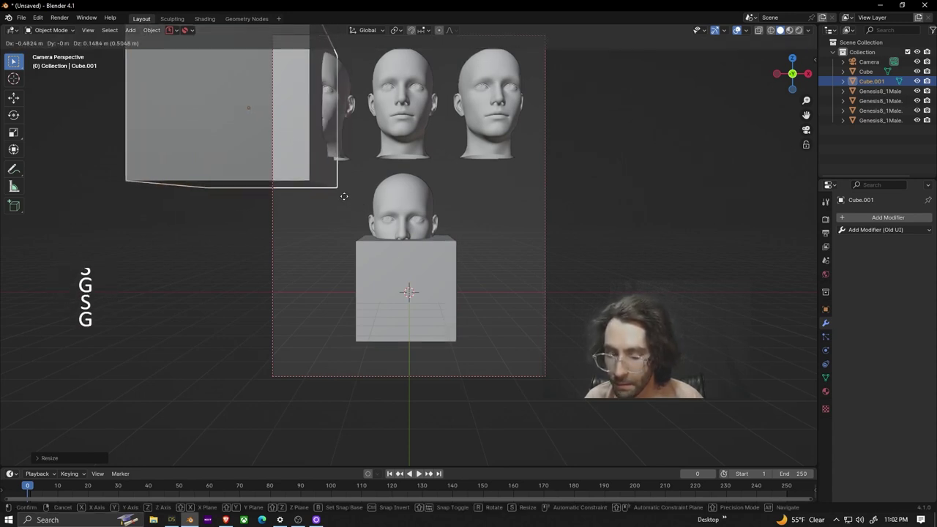
pyautogui.click(335, 197)
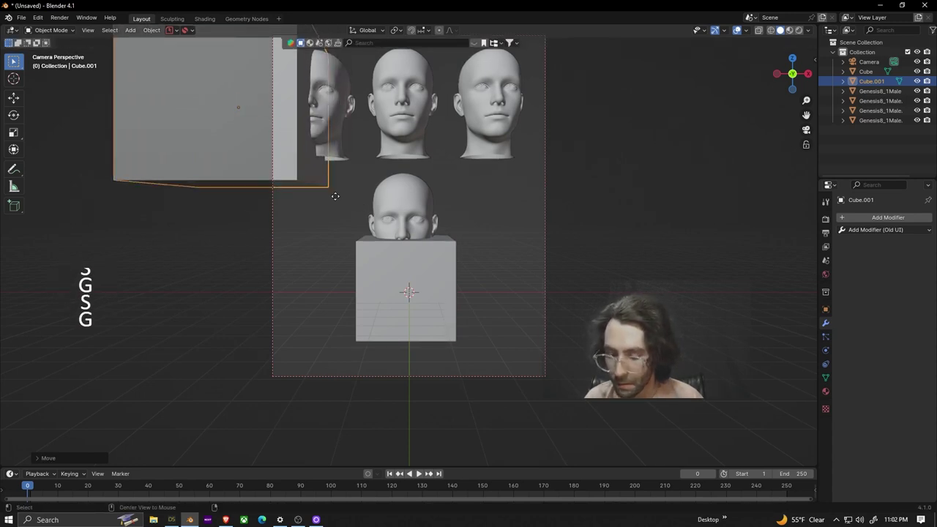
# Step: Make a linked duplicate of the large cube over the outer part of the upper-right head and tilt it diagonally
pyautogui.hotkey('alt', 'd')
pyautogui.click(659, 214)
pyautogui.scroll(-1, 629, 168)
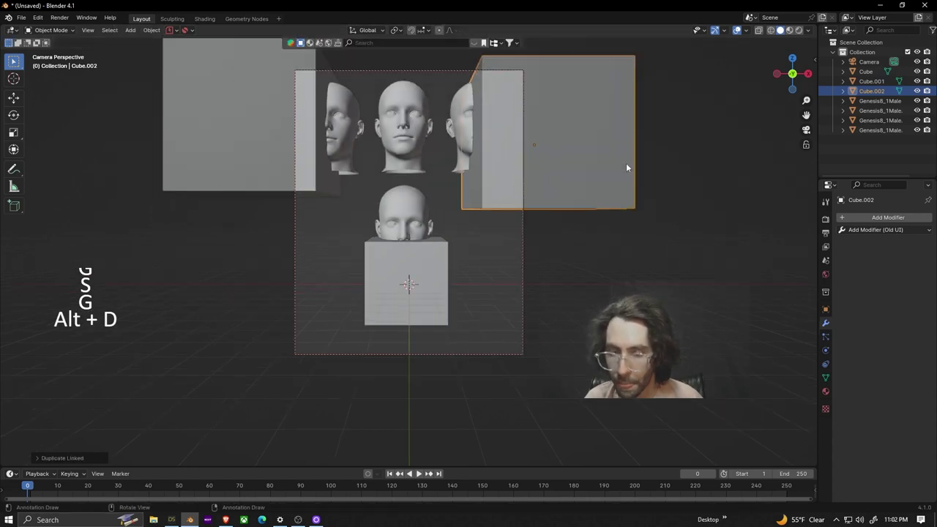
pyautogui.press('r')
pyautogui.click(604, 181)
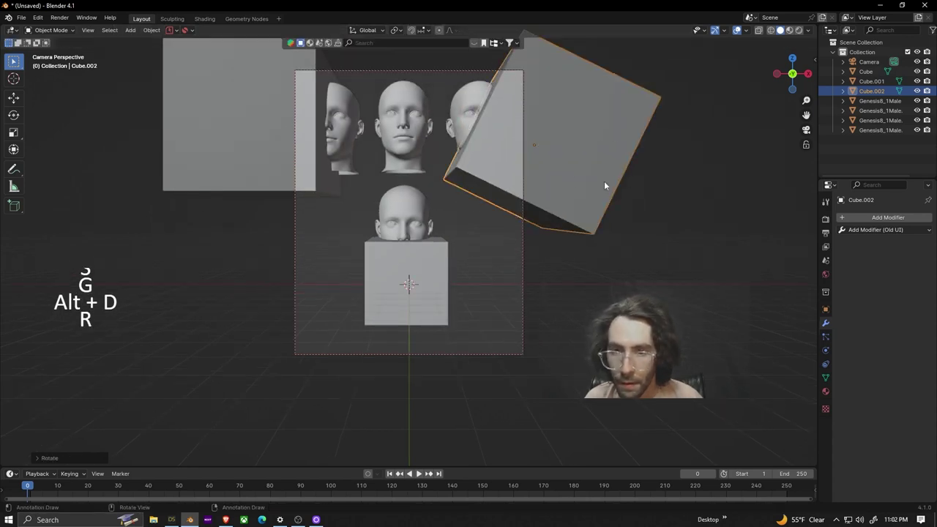
# Step: Make a linked duplicate of the lower cube and raise it about 8.5 m along Z over the upper-middle head's eyes and forehead
pyautogui.click(423, 285)
pyautogui.hotkey('alt', 'd')
pyautogui.press('g')
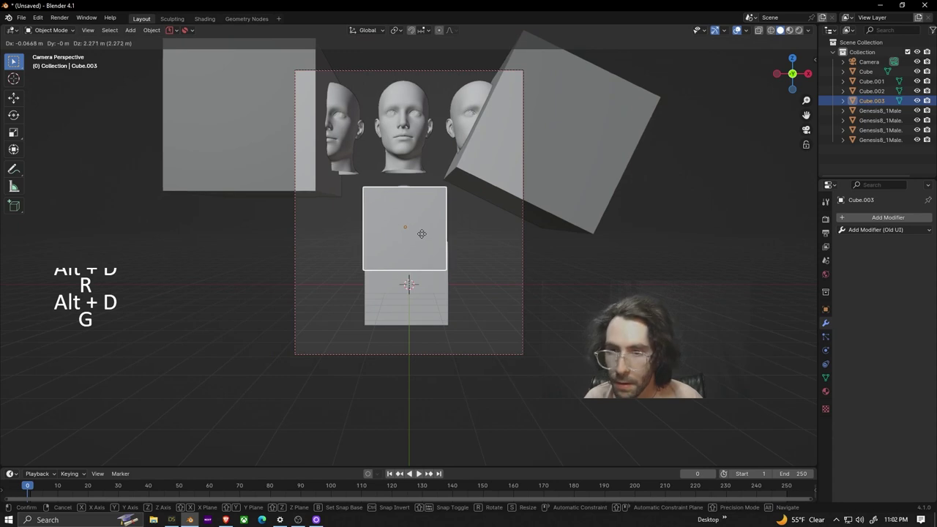
pyautogui.press('z')
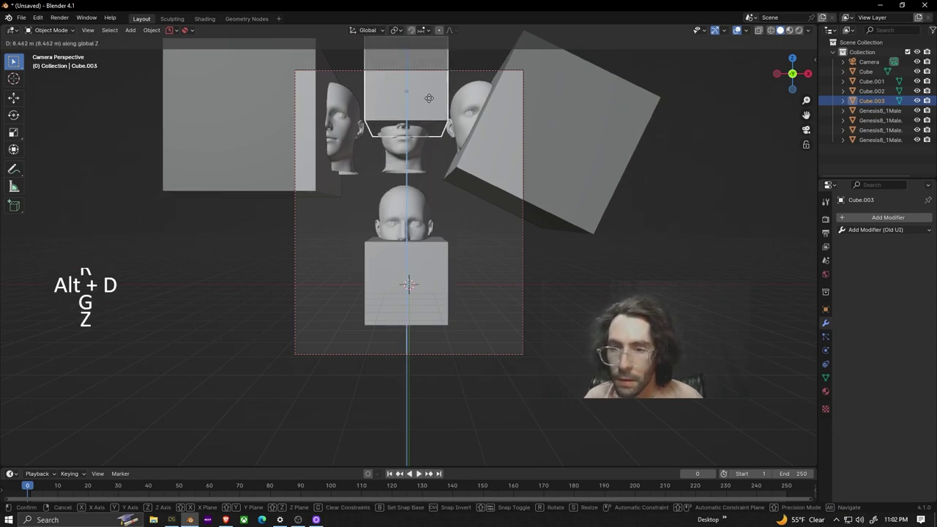
pyautogui.click(428, 98)
# Step: Cut the upper-left head with its overlapping cube using a Boolean difference
pyautogui.click(217, 99)
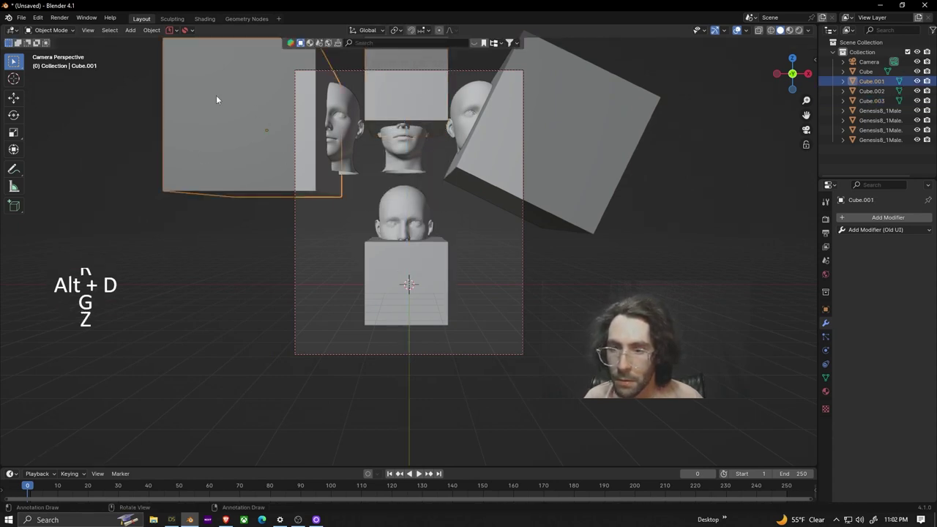
pyautogui.keyDown('shift'); pyautogui.click(350, 104); pyautogui.keyUp('shift')
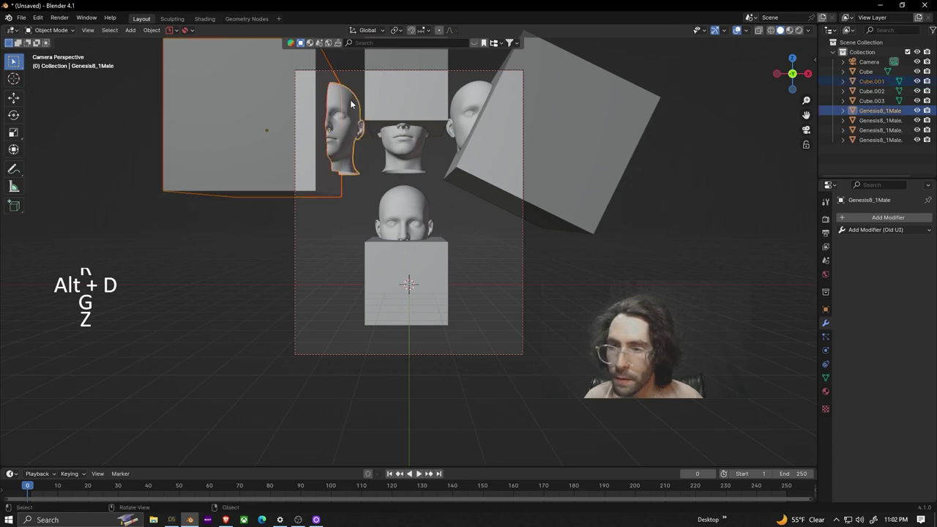
pyautogui.hotkey('ctrl', '-')
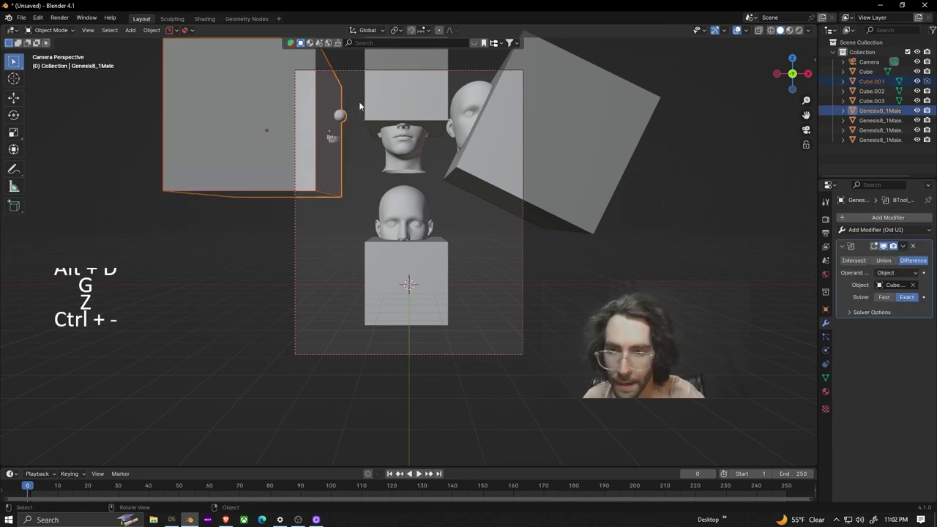
# Step: Switch the Boolean solver on the upper-left head to Fast
pyautogui.scroll(4, 358, 106)
pyautogui.keyDown('shift'); pyautogui.moveTo(320, 132); pyautogui.dragTo(403, 341, button='middle'); pyautogui.keyUp('shift')
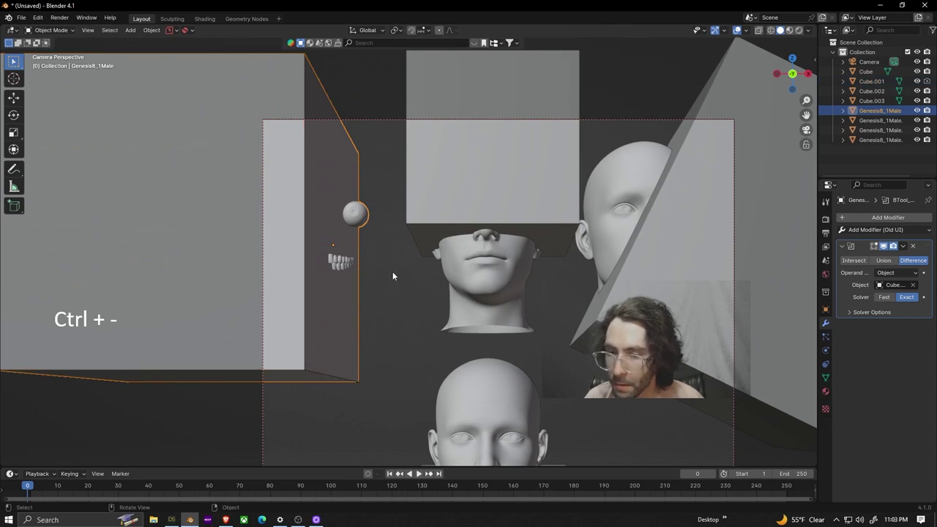
pyautogui.click(884, 297)
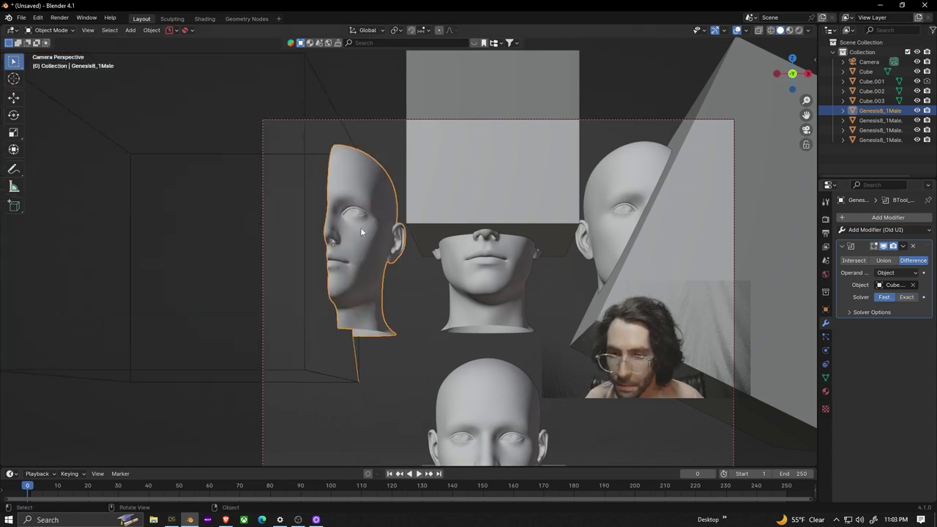
# Step: Cut the upper-middle head with its overlapping cube using a Boolean difference, and stretch that cube slightly along Y
pyautogui.click(528, 154)
pyautogui.keyDown('shift'); pyautogui.click(474, 270); pyautogui.keyUp('shift')
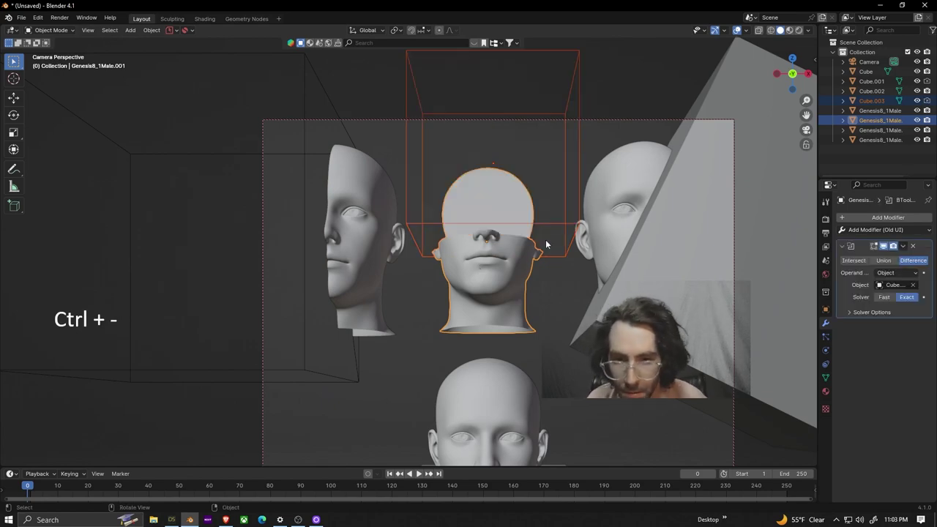
pyautogui.moveTo(547, 244); pyautogui.dragTo(594, 311, button='middle')
pyautogui.click(593, 311)
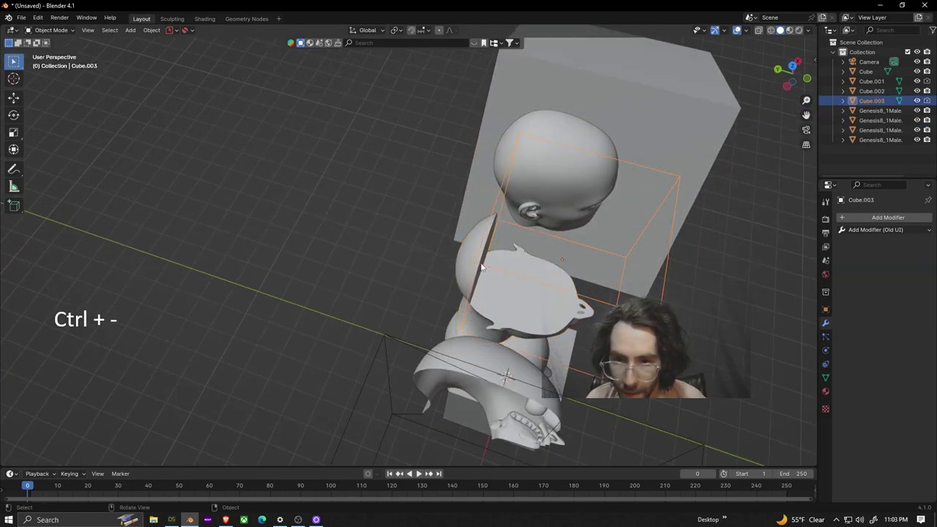
pyautogui.press('s')
pyautogui.press('y')
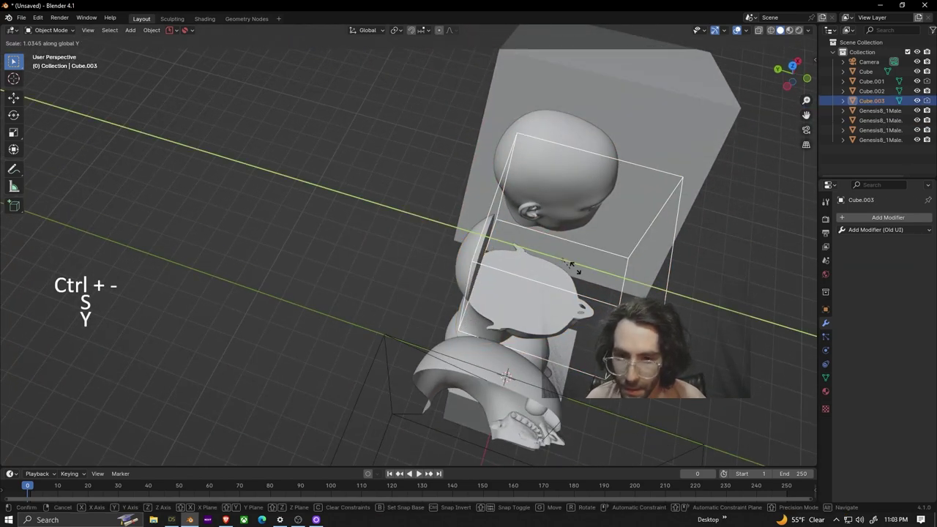
pyautogui.click(577, 268)
# Step: Cut the upper-right head diagonally with the tilted large cube using a Boolean difference
pyautogui.moveTo(577, 267); pyautogui.dragTo(535, 217, button='middle')
pyautogui.click(534, 213)
pyautogui.keyDown('shift'); pyautogui.click(468, 200); pyautogui.keyUp('shift')
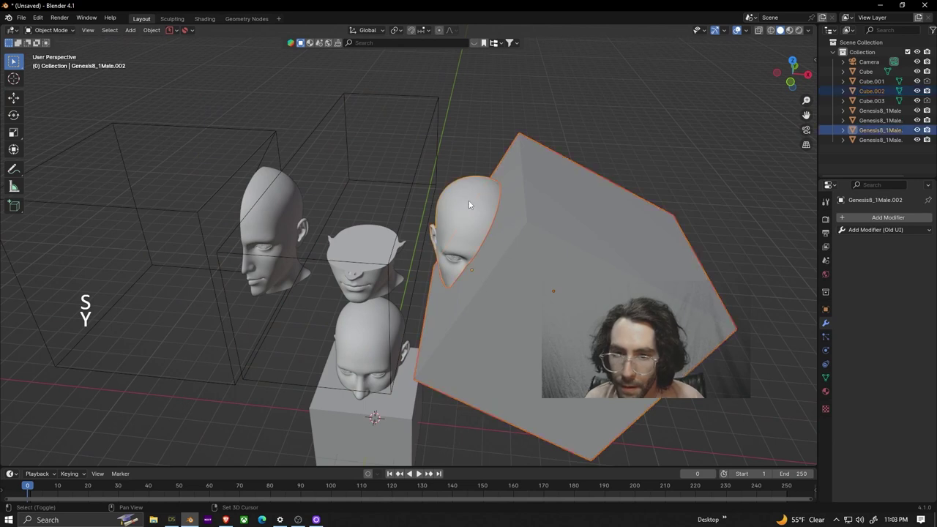
pyautogui.hotkey('ctrl', '-')
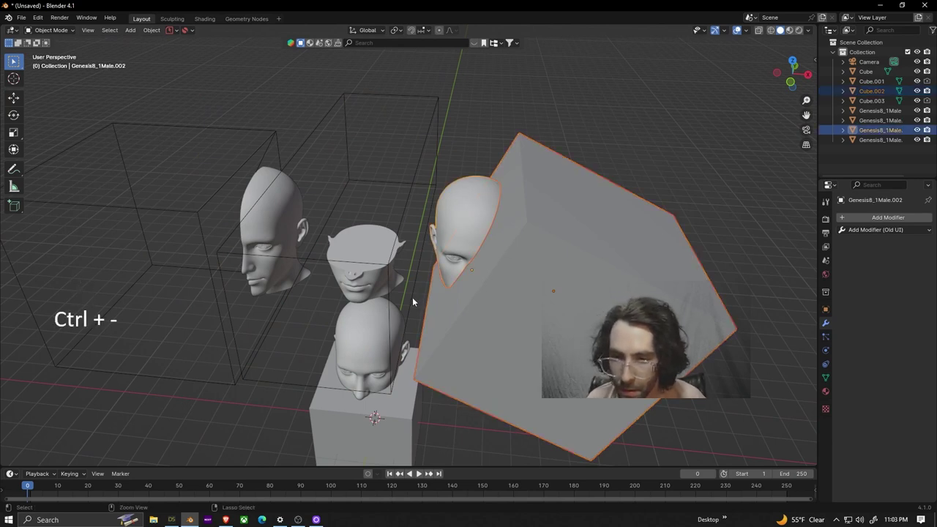
# Step: Cut the lower head with the cube below it using a Boolean difference set to the Fast solver
pyautogui.moveTo(439, 364); pyautogui.dragTo(406, 362, button='middle')
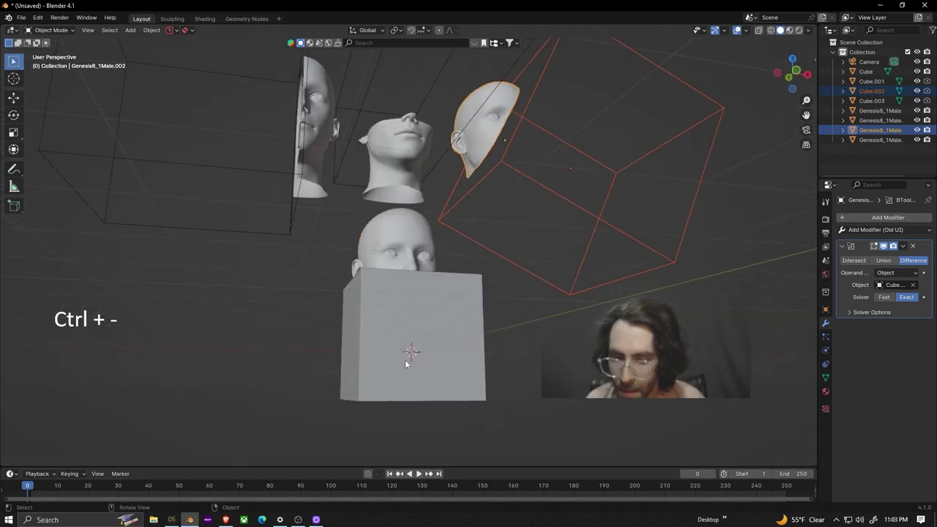
pyautogui.click(404, 359)
pyautogui.keyDown('shift'); pyautogui.click(409, 220); pyautogui.keyUp('shift')
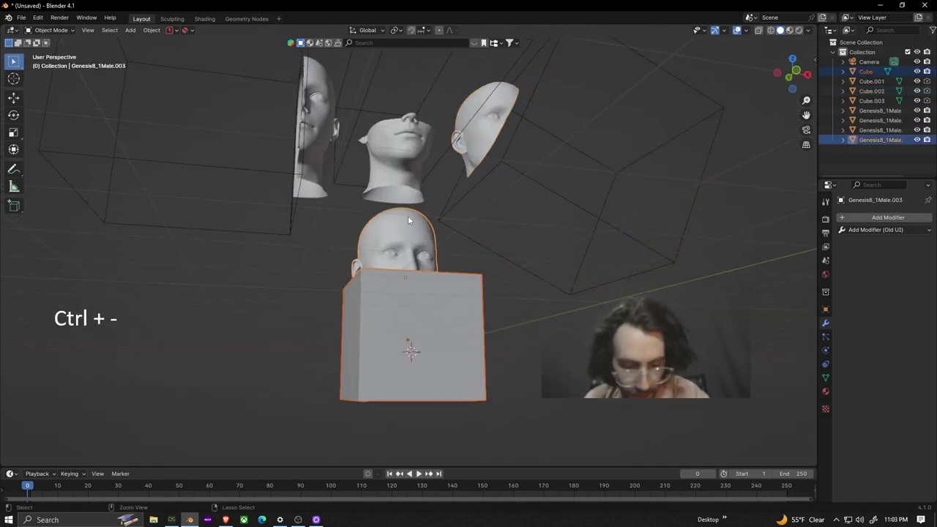
pyautogui.hotkey('ctrl', '-')
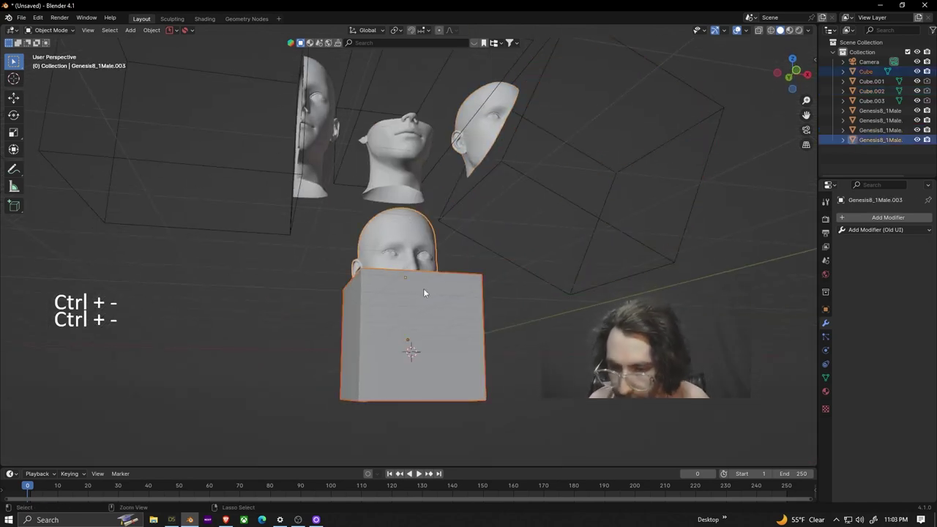
pyautogui.moveTo(425, 290); pyautogui.dragTo(448, 345, button='middle')
pyautogui.keyDown('shift'); pyautogui.click(381, 227); pyautogui.keyUp('shift')
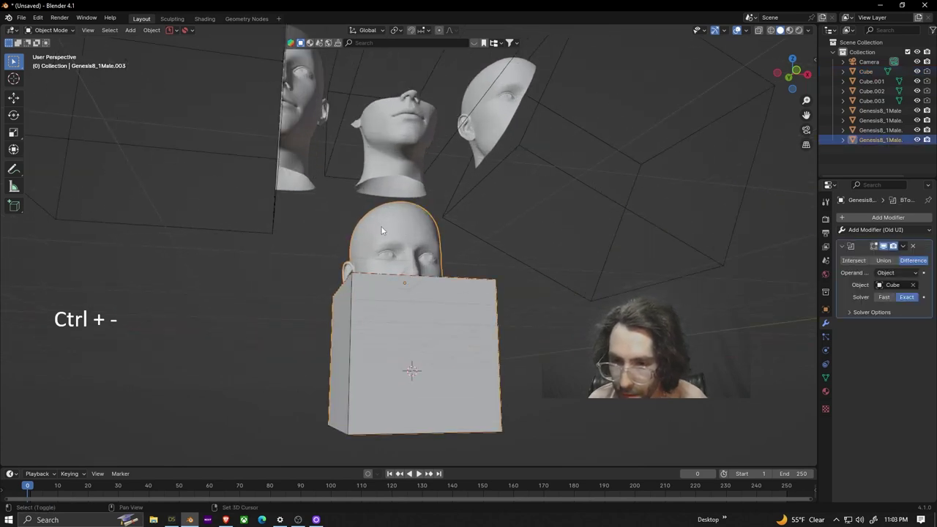
pyautogui.hotkey('ctrl', '-')
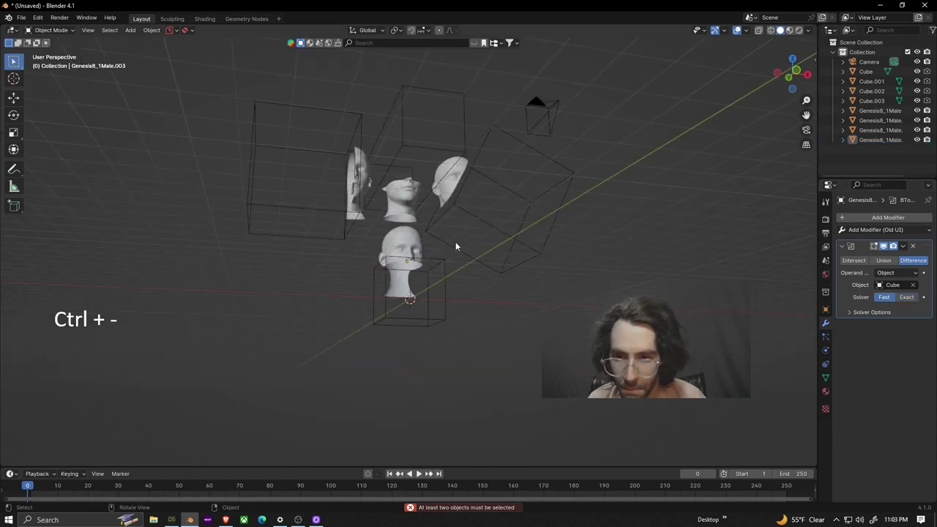
# Step: Stretch the lower cube along Y so it encloses the back of the lower head's neck
pyautogui.scroll(5, 410, 298)
pyautogui.moveTo(423, 281); pyautogui.dragTo(401, 295, button='middle')
pyautogui.click(402, 297)
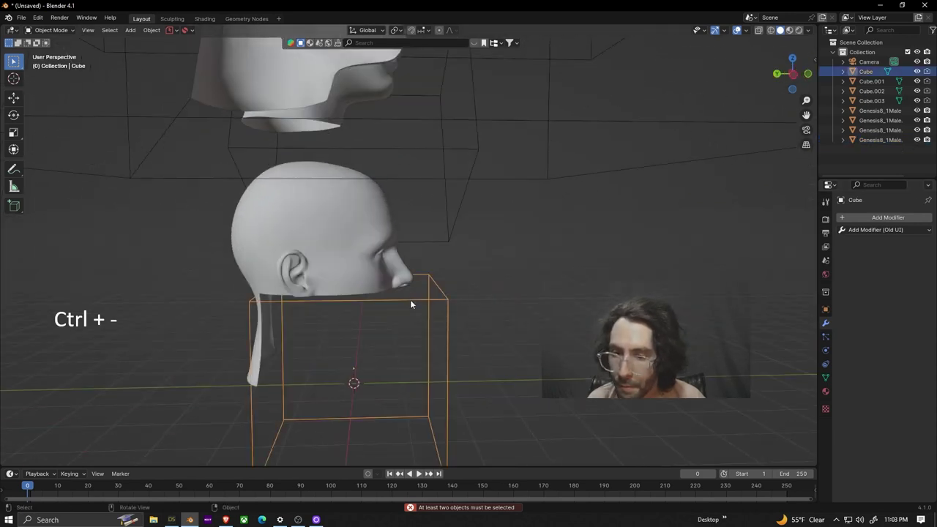
pyautogui.press('s')
pyautogui.press('y')
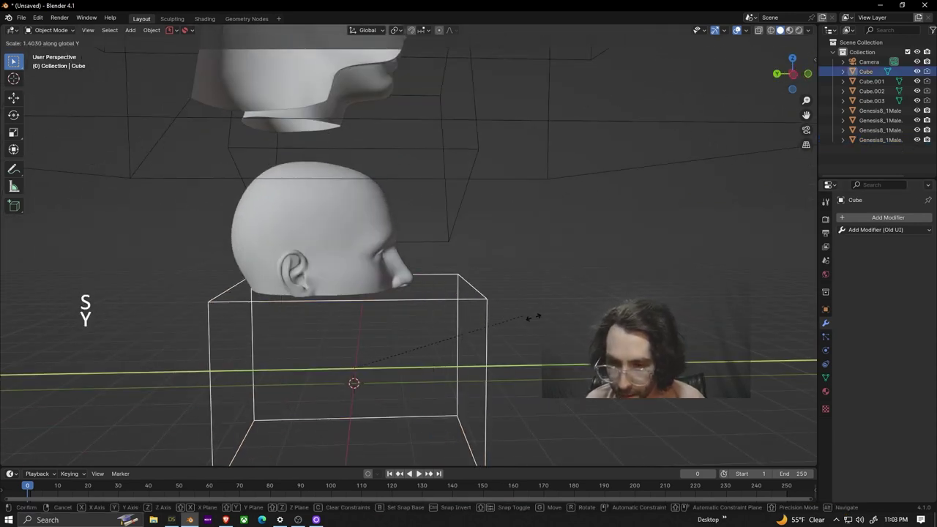
pyautogui.click(573, 319)
# Step: Apply the Boolean modifier on the upper-left head, making its object data single-user
pyautogui.moveTo(574, 319); pyautogui.dragTo(439, 278, button='middle')
pyautogui.click(362, 130)
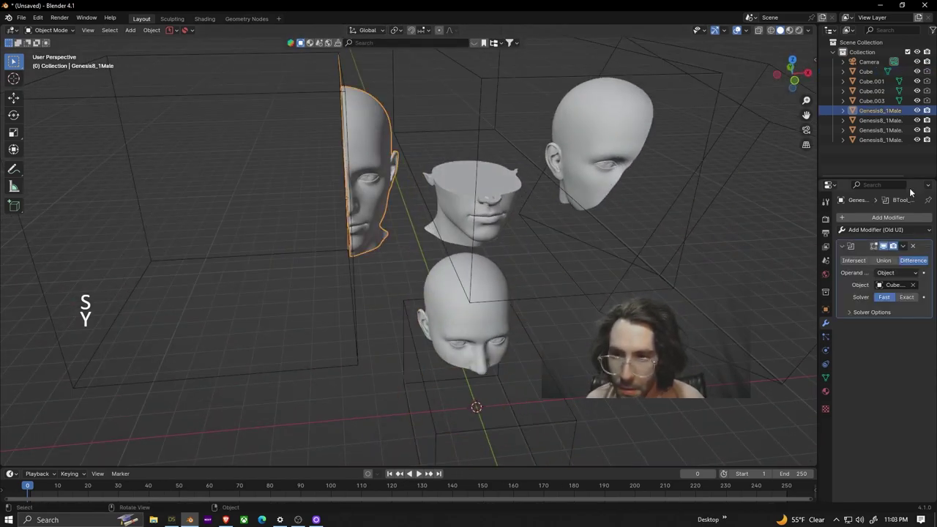
pyautogui.click(902, 246)
pyautogui.click(875, 255)
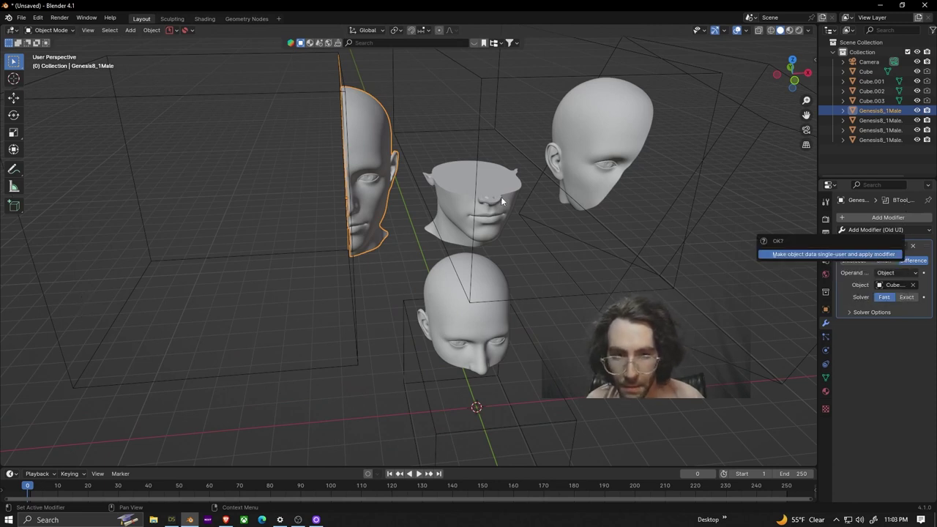
pyautogui.press('Return')
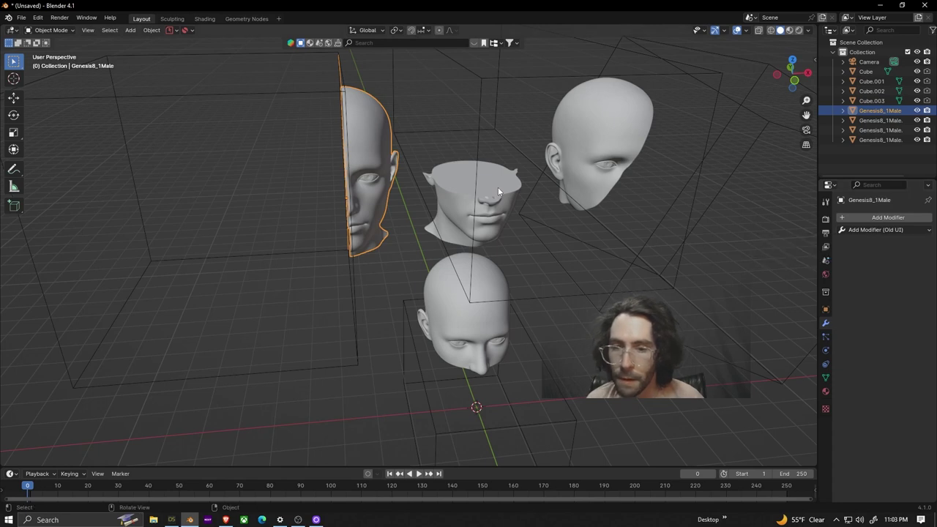
# Step: Apply the Boolean modifier on the upper-middle head, making its object data single-user
pyautogui.click(459, 191)
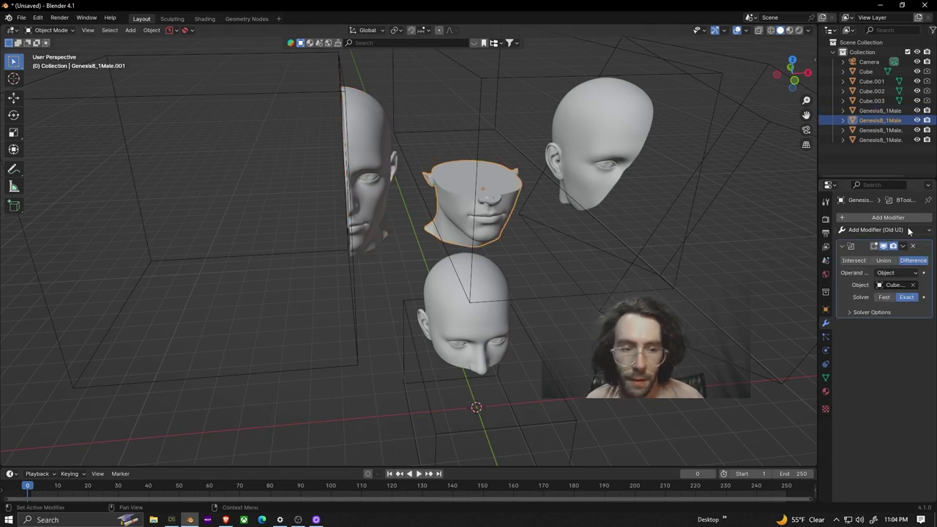
pyautogui.click(909, 231)
pyautogui.press('Escape')
pyautogui.click(903, 247)
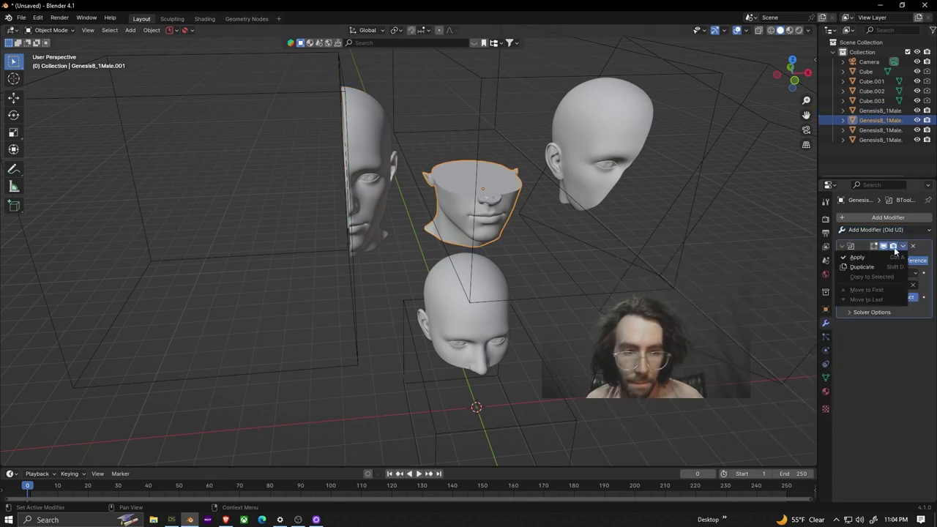
pyautogui.click(870, 256)
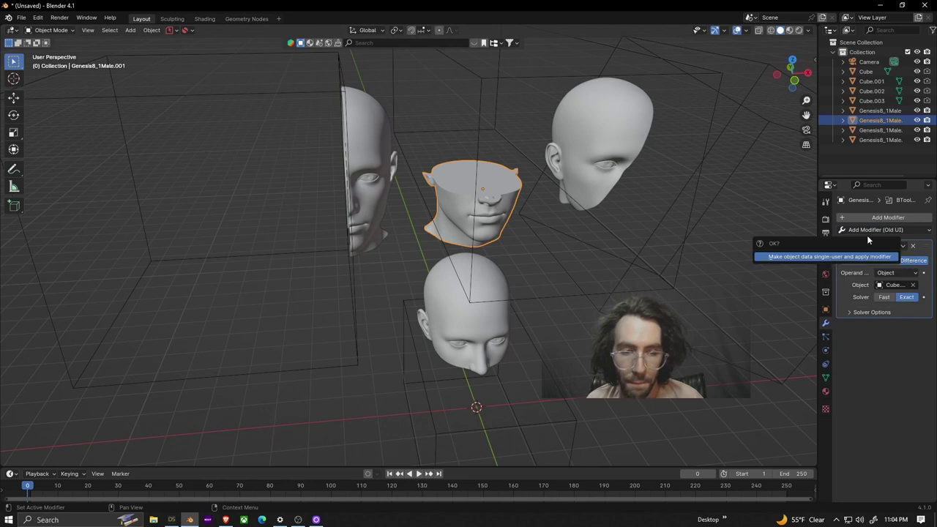
# Step: Apply the Boolean modifier on the upper-right head, making its object data single-user
pyautogui.click(596, 140)
pyautogui.click(597, 139)
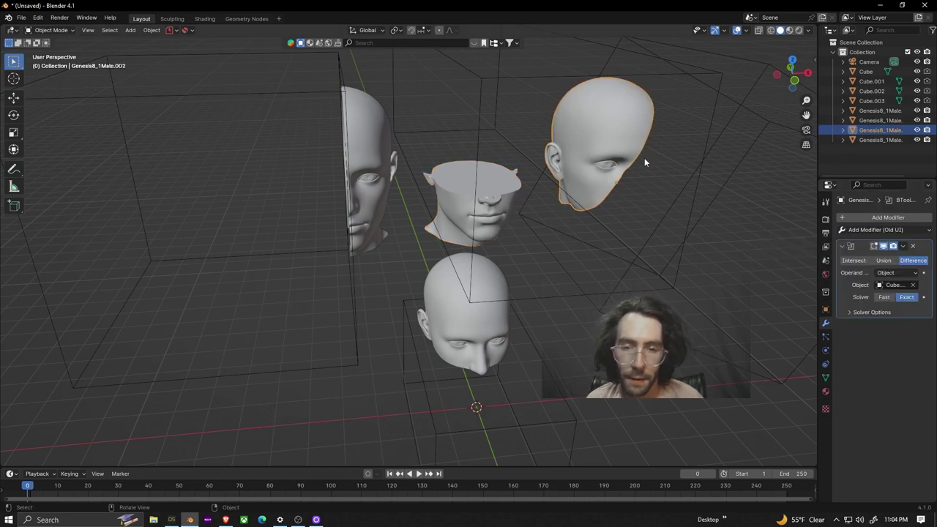
pyautogui.click(903, 247)
pyautogui.click(870, 256)
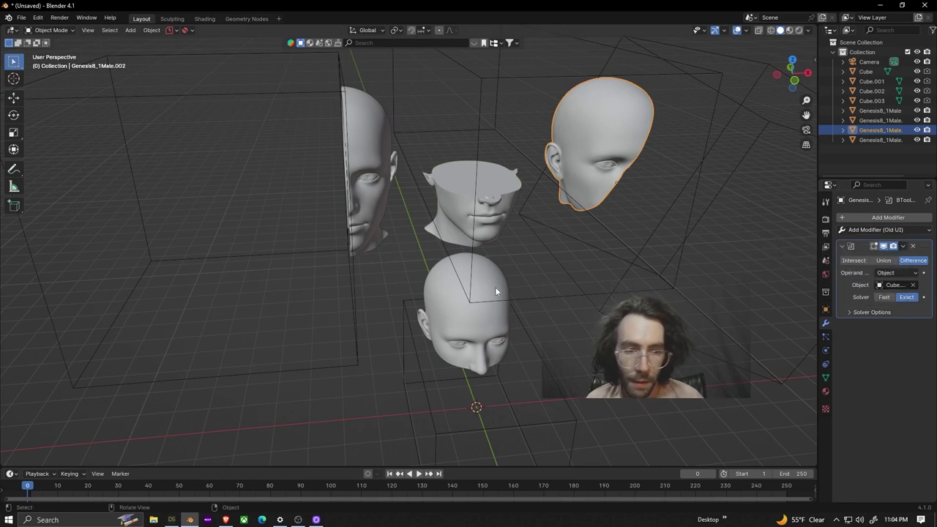
pyautogui.click(892, 231)
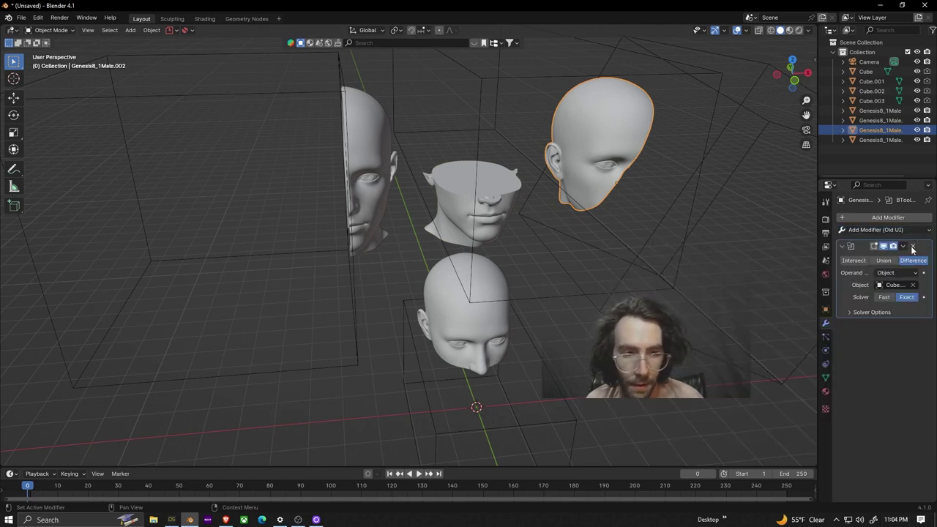
pyautogui.click(903, 247)
pyautogui.click(872, 255)
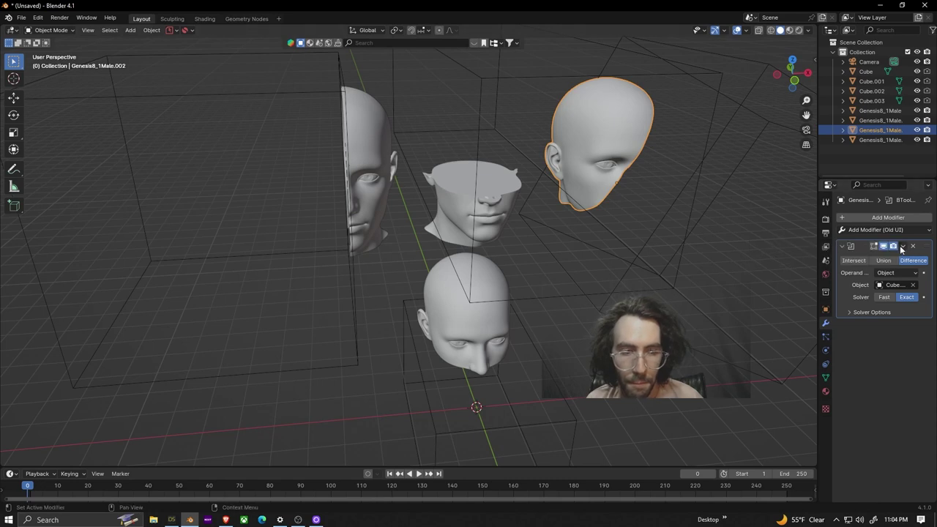
pyautogui.click(902, 246)
pyautogui.click(888, 256)
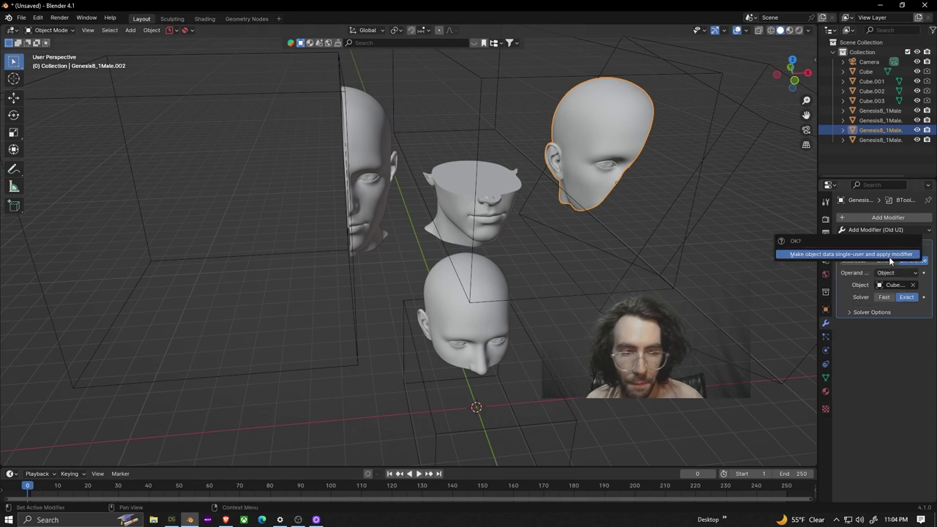
# Step: Apply the Boolean modifier on the lower head
pyautogui.click(466, 311)
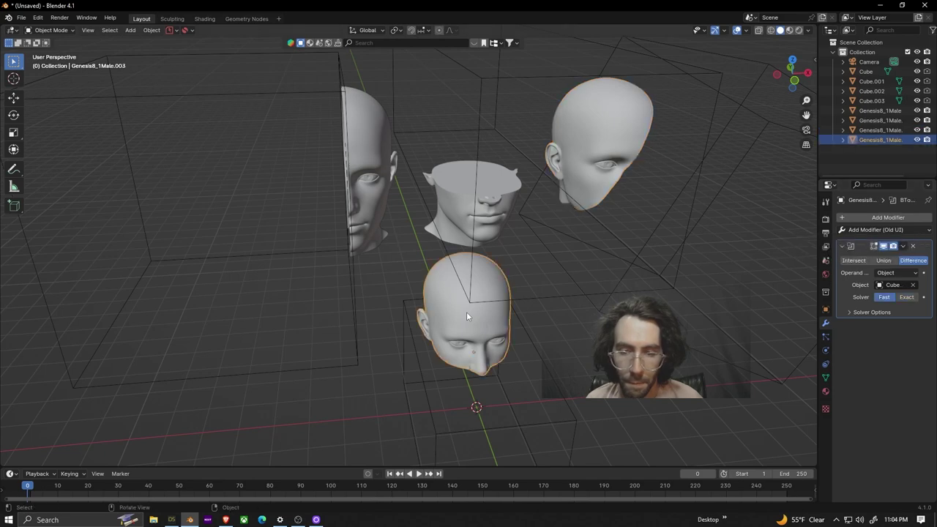
pyautogui.click(903, 246)
pyautogui.click(874, 259)
# Step: Delete all four cutter cubes and return to the camera view
pyautogui.moveTo(512, 322); pyautogui.dragTo(338, 264, button='middle')
pyautogui.click(340, 279)
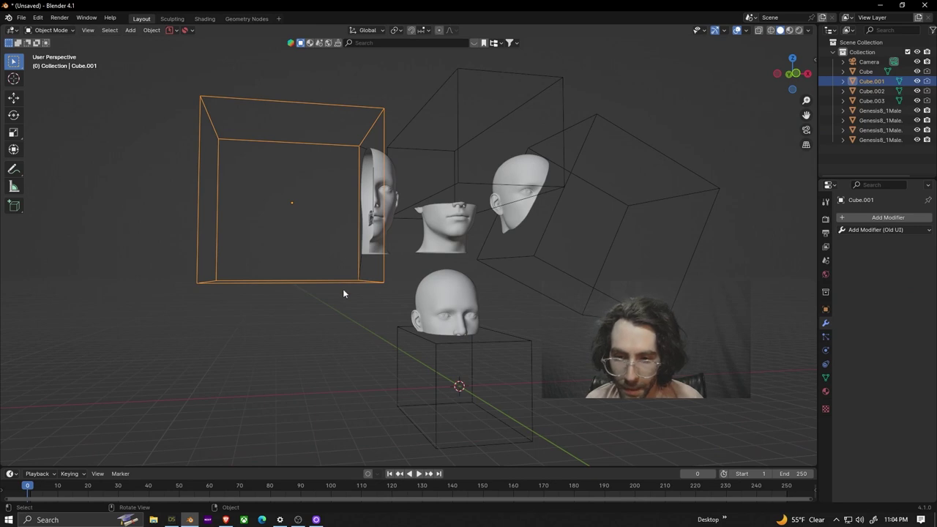
pyautogui.press('Delete')
pyautogui.click(454, 186)
pyautogui.press('Delete')
pyautogui.click(547, 262)
pyautogui.press('Delete')
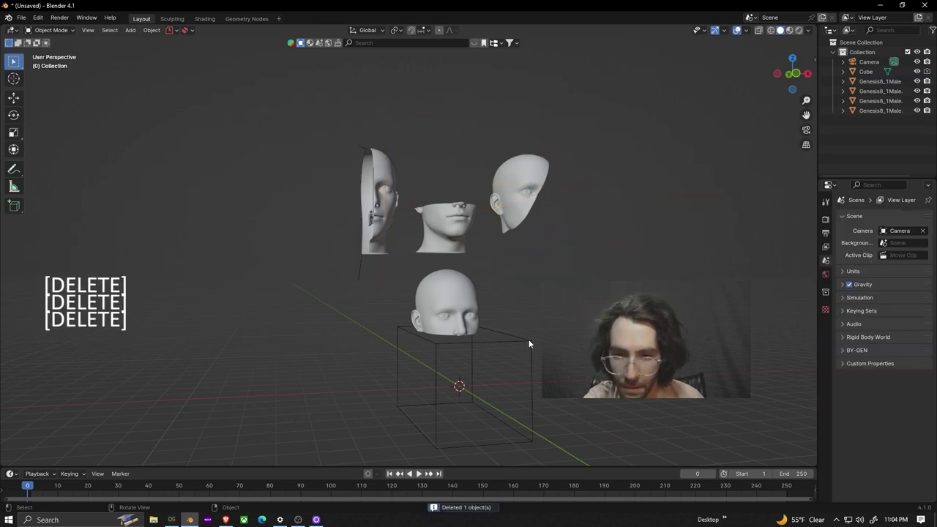
pyautogui.click(528, 341)
pyautogui.press('Delete')
pyautogui.press('KP_0')
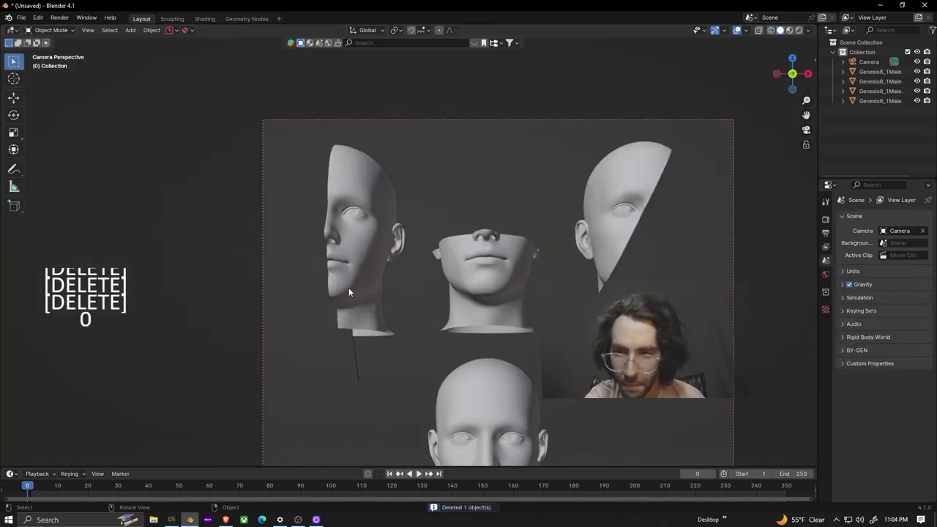
# Step: Delete the stray vertex trailing from the upper-left head's neck in Edit Mode and return to the camera view
pyautogui.scroll(-2, 461, 330)
pyautogui.moveTo(461, 330); pyautogui.dragTo(408, 221, button='middle')
pyautogui.click(409, 221)
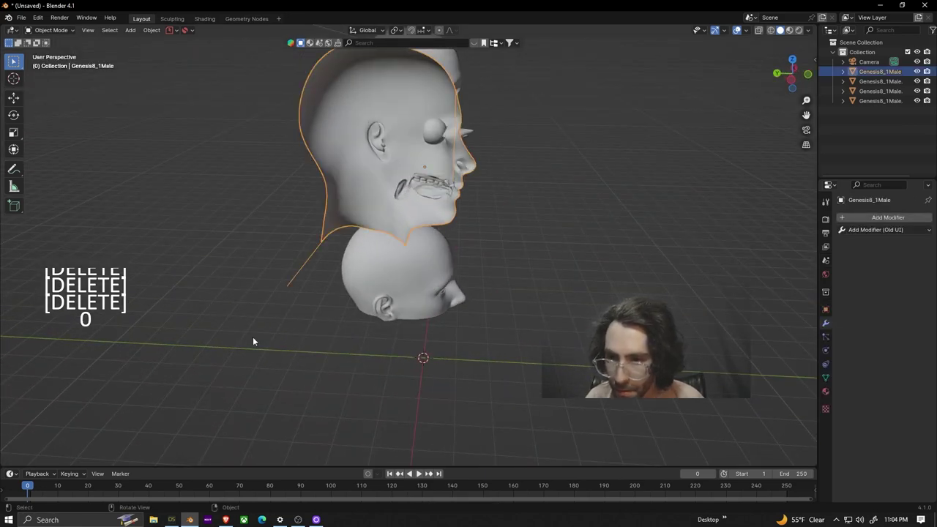
pyautogui.press('Tab')
pyautogui.scroll(3, 318, 233)
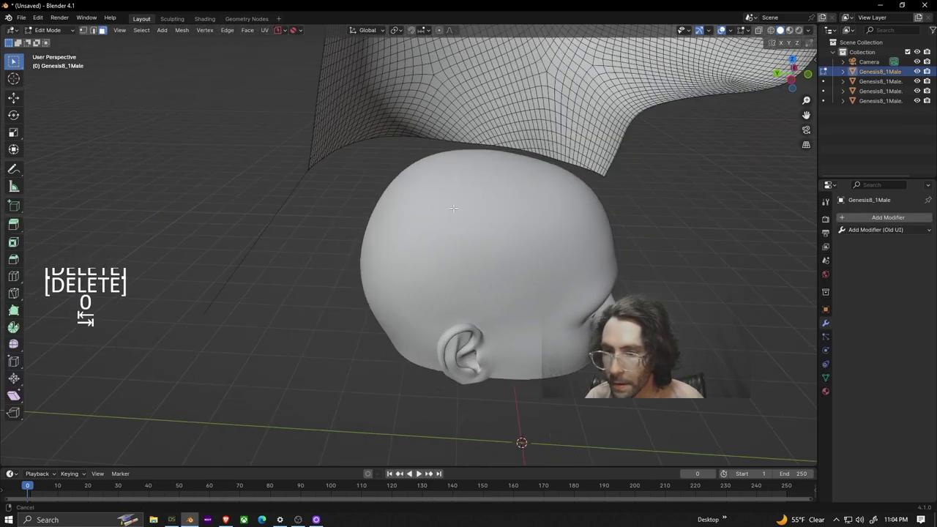
pyautogui.keyDown('shift'); pyautogui.moveTo(412, 208); pyautogui.dragTo(507, 182, button='middle'); pyautogui.keyUp('shift')
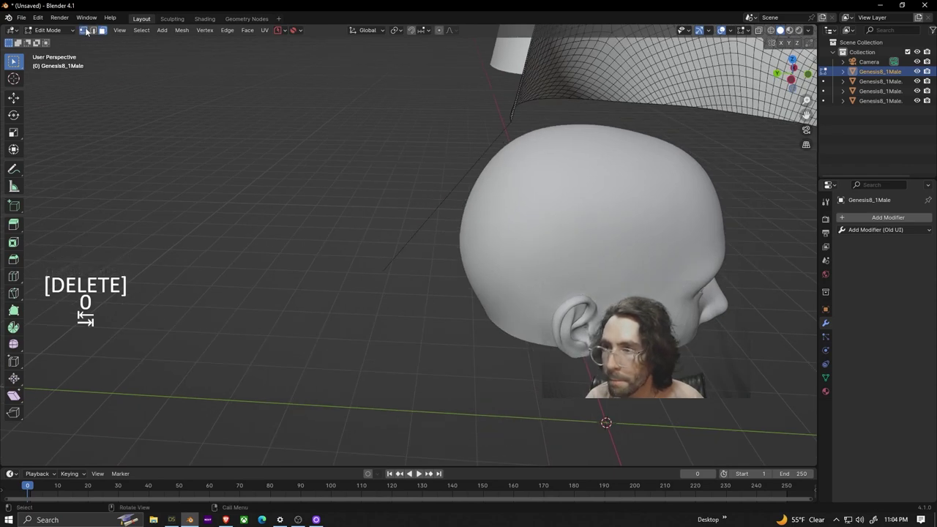
pyautogui.press('Delete')
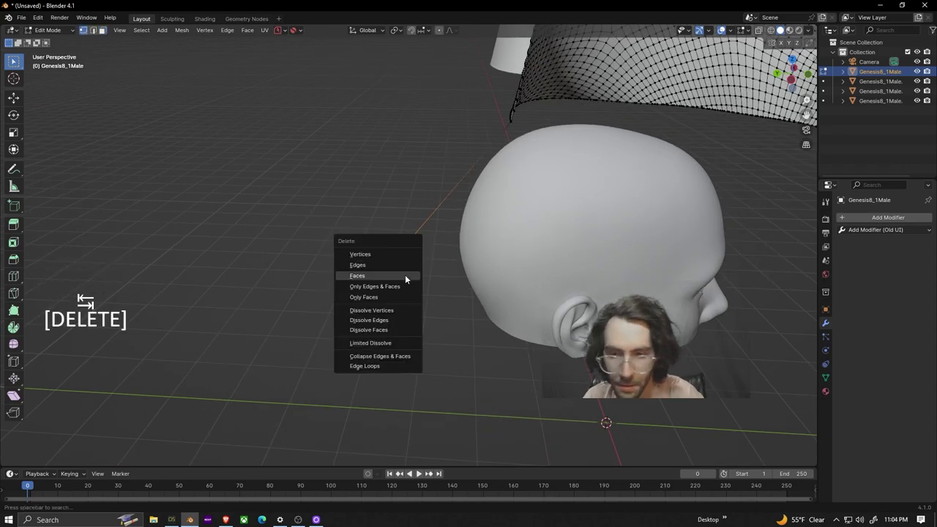
pyautogui.click(390, 253)
pyautogui.moveTo(390, 253); pyautogui.dragTo(514, 226, button='middle')
pyautogui.press('Tab')
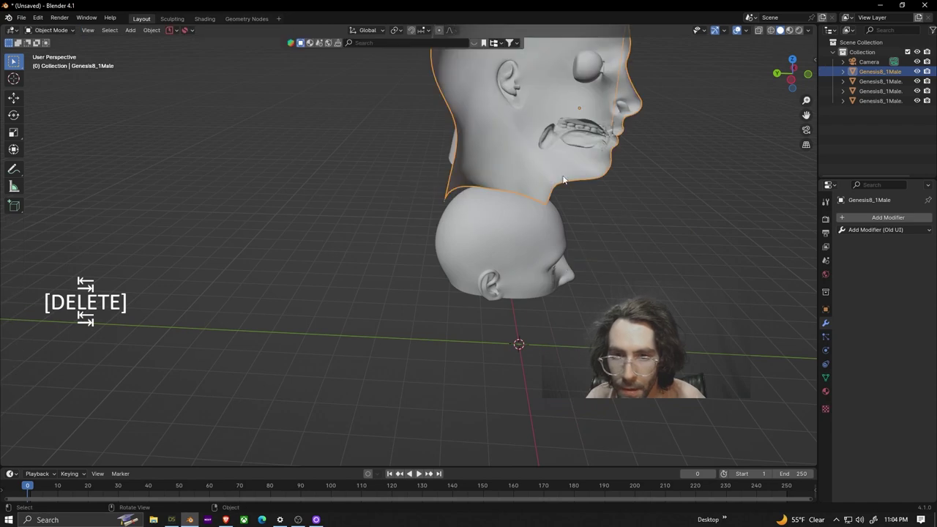
pyautogui.moveTo(563, 179); pyautogui.dragTo(483, 176, button='middle')
pyautogui.press('KP_0')
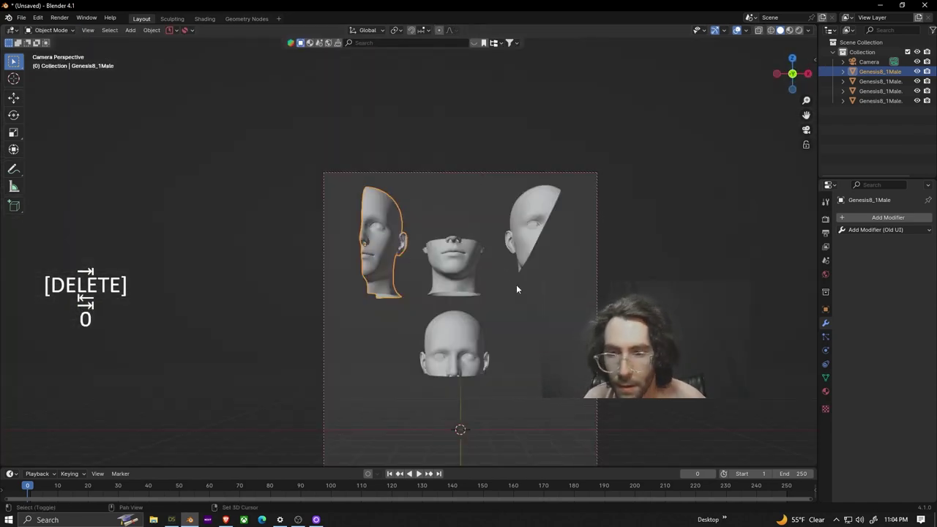
# Step: Try a freely rotated linked duplicate of the upper-left half head below the original, then undo the rotation and the duplicate
pyautogui.keyDown('shift'); pyautogui.moveTo(516, 289); pyautogui.dragTo(510, 190, button='middle'); pyautogui.keyUp('shift')
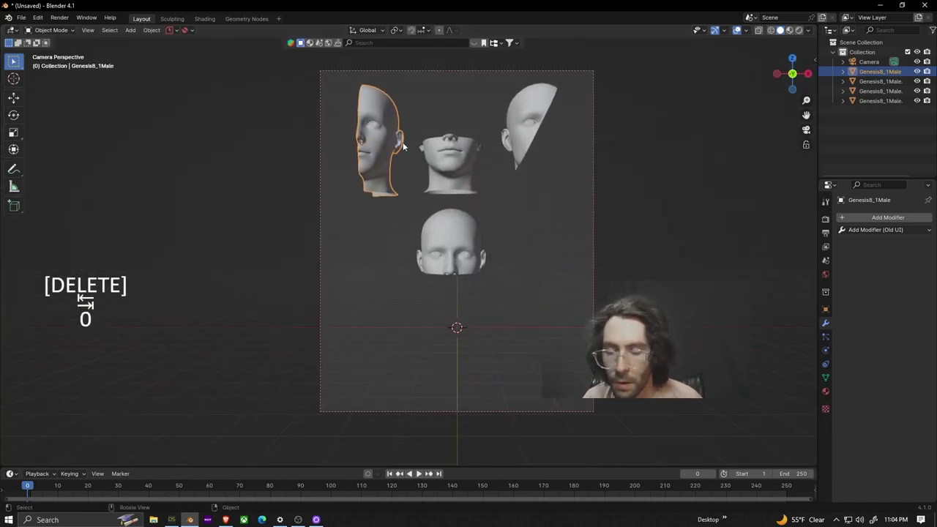
pyautogui.hotkey('alt', 'd')
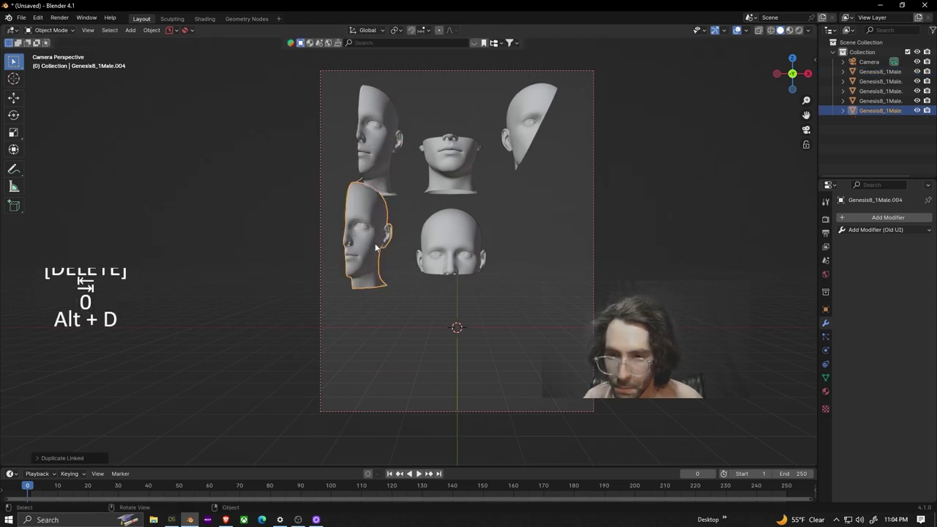
pyautogui.press('r')
pyautogui.press('r')
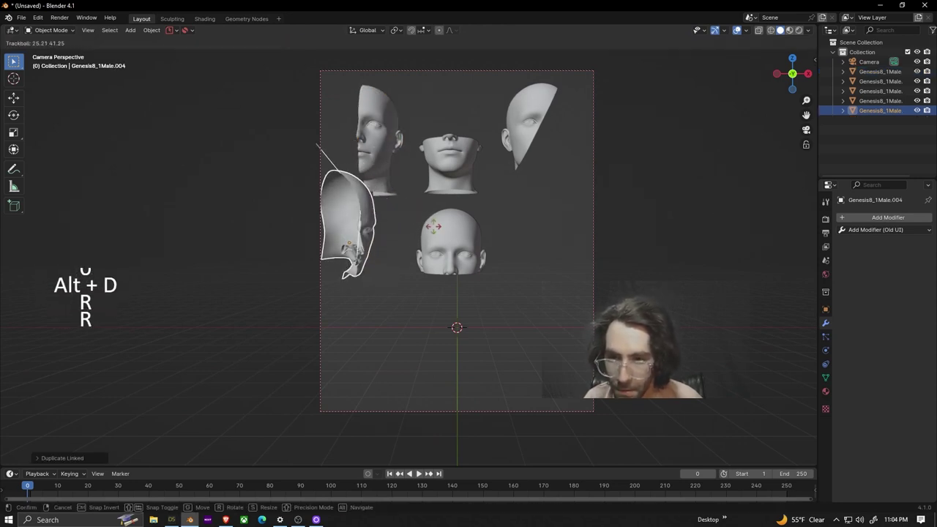
pyautogui.click(433, 226)
pyautogui.moveTo(433, 226); pyautogui.dragTo(422, 296, button='middle')
pyautogui.hotkey('ctrl', 'z')
pyautogui.hotkey('ctrl', 'z')
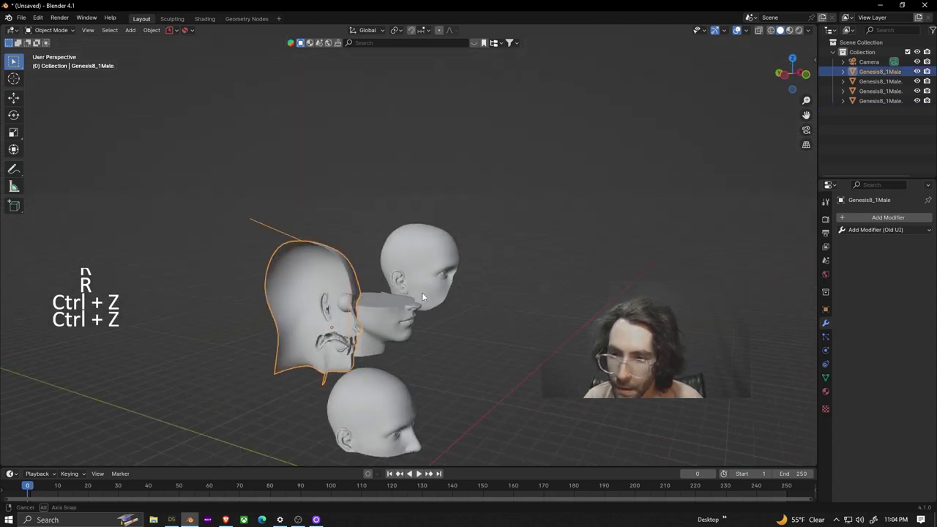
# Step: Delete the stray vertex sticking out above the upper-left half head in Edit Mode and return to the camera view
pyautogui.press('Tab')
pyautogui.moveTo(278, 215); pyautogui.dragTo(417, 212, button='middle')
pyautogui.scroll(5, 303, 195)
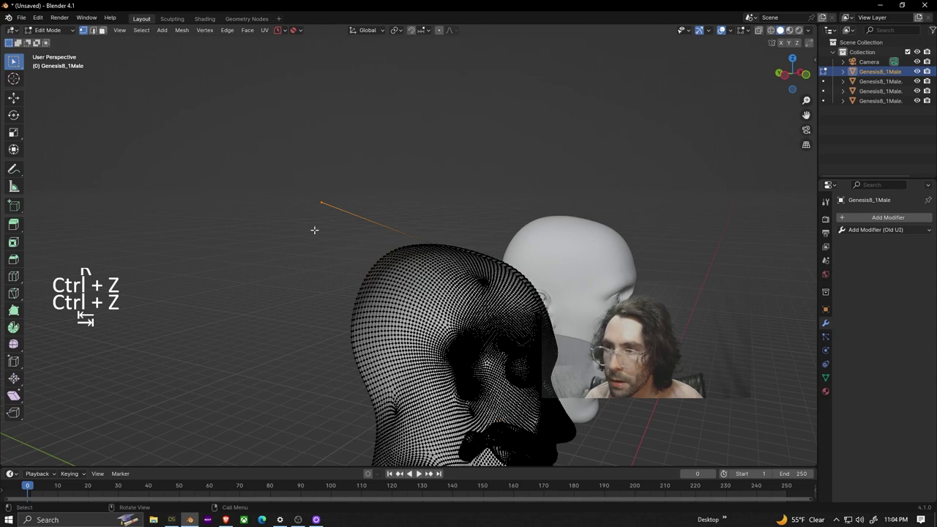
pyautogui.press('Delete')
pyautogui.click(335, 232)
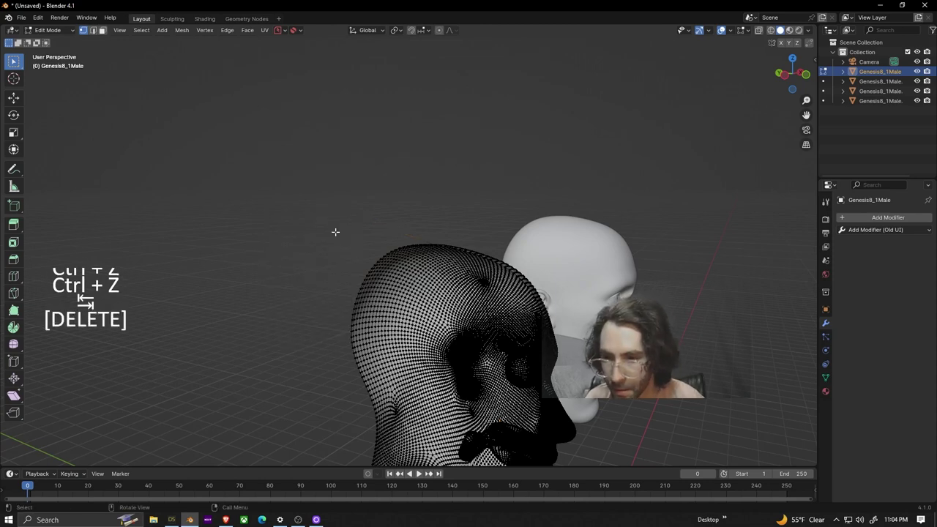
pyautogui.press('Tab')
pyautogui.moveTo(447, 234); pyautogui.dragTo(391, 229, button='middle')
pyautogui.press('KP_0')
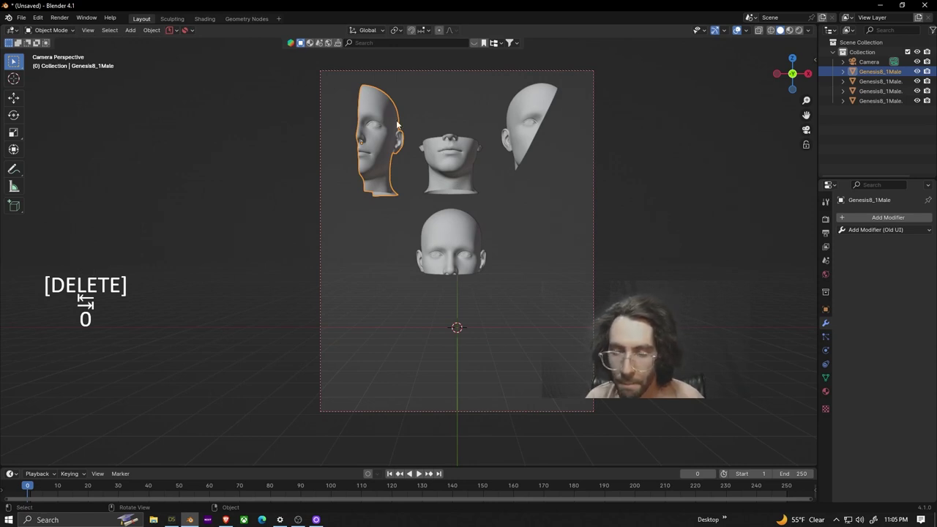
# Step: Rotate the upper-left half head freely and place two linked duplicates of it in an overlapping row
pyautogui.press('r')
pyautogui.press('r')
pyautogui.hotkey('alt', 'd')
pyautogui.hotkey('alt', 'd')
# Step: Turn and enlarge a linked duplicate of the lower forehead head and stack two more linked duplicates below it
pyautogui.press('r')
pyautogui.press('s')
pyautogui.hotkey('alt', 'd')
pyautogui.hotkey('alt', 'd')
# Step: Place three linked duplicates of the diagonally cut upper-right head in an overlapping row extending to its left
pyautogui.hotkey('alt', 'd')
pyautogui.hotkey('alt', 'd')
pyautogui.hotkey('alt', 'd')
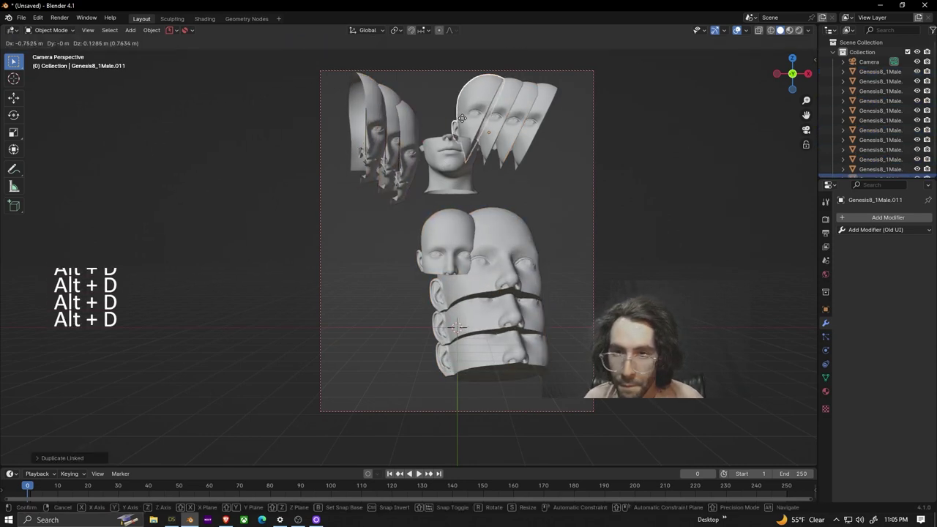
# Step: Place three linked duplicates of the mouth-and-neck head in a diagonal row descending to the lower left
pyautogui.hotkey('alt', 'd')
pyautogui.hotkey('alt', 'd')
pyautogui.hotkey('alt', 'd')
# Step: Place two rotated linked head duplicates in the left-middle of the frame, scaling one and shifting the other along Y
pyautogui.hotkey('alt', 'd')
pyautogui.press('r')
pyautogui.press('s')
pyautogui.hotkey('alt', 'd')
pyautogui.press('g')
pyautogui.press('y')
pyautogui.press('r')
pyautogui.press('g')
# Step: Place a large linked duplicate of the mouth-and-neck head behind the others in the right half of the frame
pyautogui.hotkey('alt', 'd')
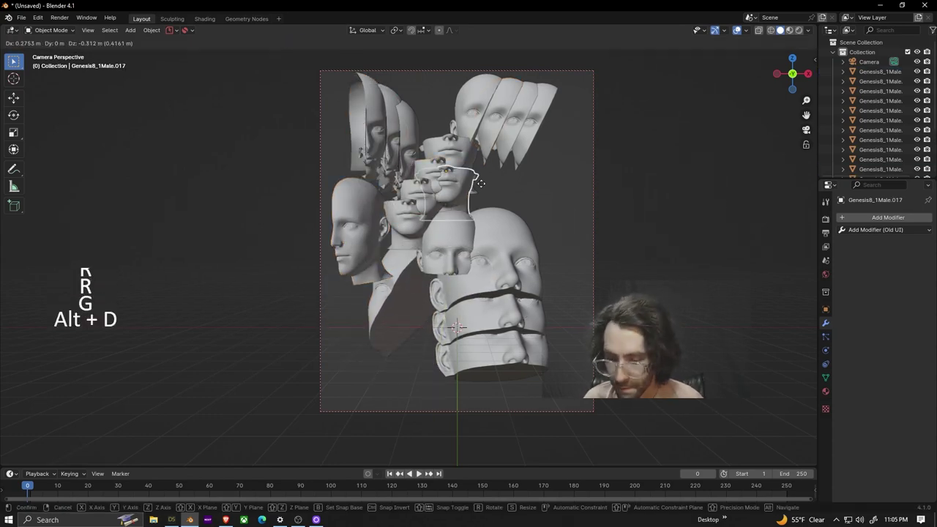
pyautogui.press('g')
pyautogui.press('y')
pyautogui.press('g')
pyautogui.press('z')
pyautogui.hotkey('alt', 's')
pyautogui.hotkey('ctrl', 'z')
pyautogui.hotkey('ctrl', 'z')
# Step: Set a large, freely rotated half head at the frame's upper-left edge and adjust its depth along Y
pyautogui.press('g')
pyautogui.press('r')
pyautogui.press('r')
pyautogui.press('g')
pyautogui.press('y')
pyautogui.press('g')
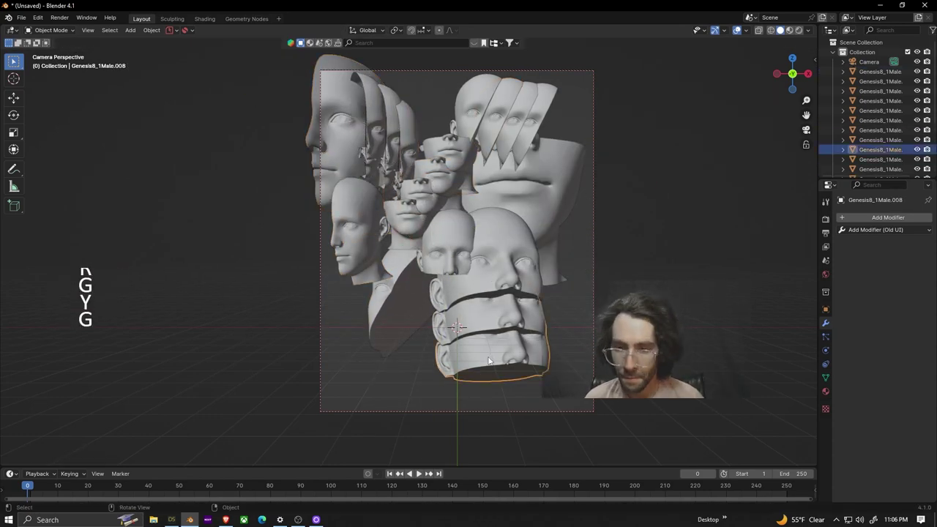
# Step: Place an enlarged forehead head behind the stacked slices at the lower left, adjusting its depth along Y
pyautogui.press('s')
pyautogui.press('g')
pyautogui.press('y')
pyautogui.press('g')
# Step: Place an enlarged linked head duplicate at the lower-right edge of the camera frame
pyautogui.hotkey('alt', 'd')
pyautogui.press('x')
pyautogui.press('z')
pyautogui.press('s')
pyautogui.press('g')
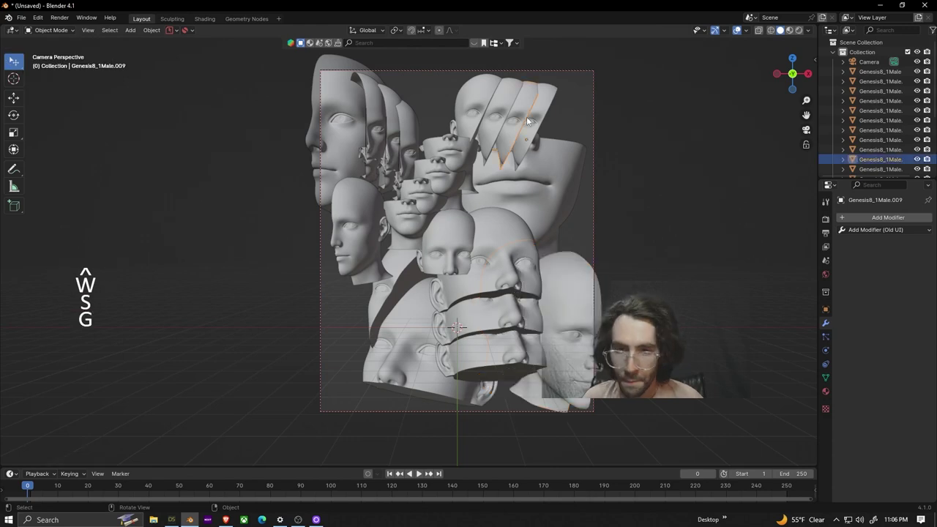
# Step: Place a freely rotated, enlarged linked duplicate of a diagonally cut head in the frame's upper-right corner
pyautogui.hotkey('alt', 'd')
pyautogui.press('r')
pyautogui.press('r')
pyautogui.press('s')
pyautogui.press('g')
# Step: Place two enlarged linked head duplicates behind the upper middle of the frame, freely rotating the topmost one
pyautogui.hotkey('alt', 'd')
pyautogui.press('s')
pyautogui.press('g')
pyautogui.press('y')
pyautogui.hotkey('alt', 'd')
pyautogui.press('r')
pyautogui.press('r')
pyautogui.press('s')
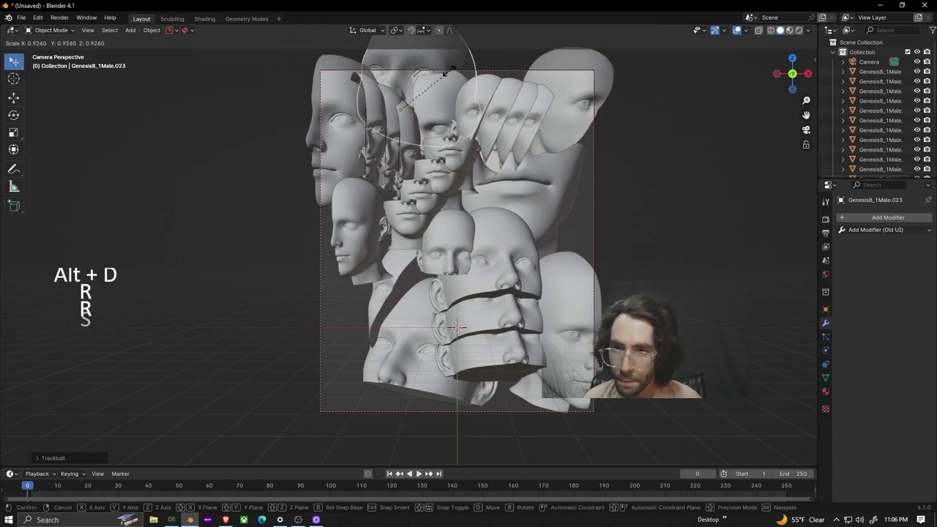
# Step: Fill the left edge and the bottom centre of the frame with linked head duplicates, adjusting depth along Y
pyautogui.hotkey('alt', 'd')
pyautogui.hotkey('alt', 'd')
pyautogui.press('g')
pyautogui.press('y')
pyautogui.hotkey('alt', 'd')
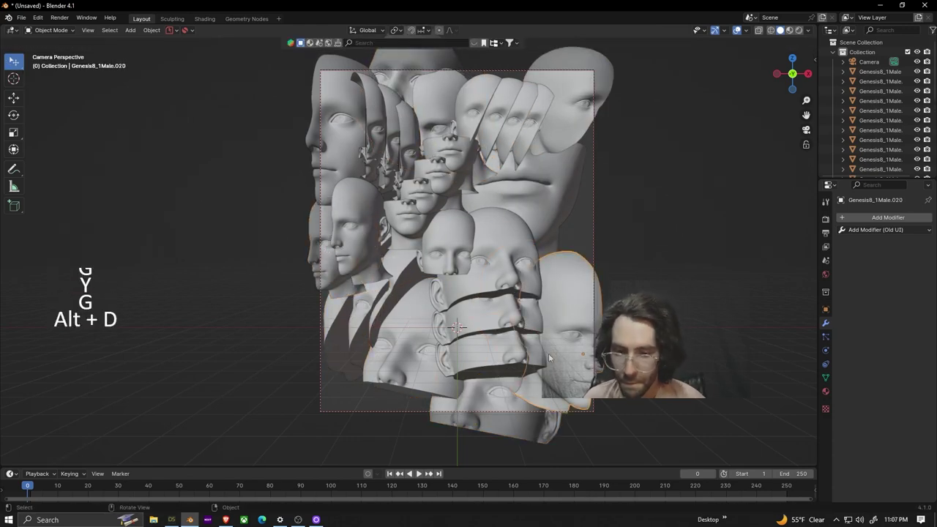
# Step: Fill the frame's lower-left edge with linked head duplicates, freely rotating one and adjusting their depth along Y
pyautogui.press('g')
pyautogui.press('y')
pyautogui.press('g')
pyautogui.hotkey('alt', 'd')
pyautogui.press('r')
pyautogui.press('r')
pyautogui.press('g')
pyautogui.press('g')
pyautogui.press('y')
# Step: Place a linked duplicate of the forehead head behind the frame's right edge, moving it along Y, scaling and rotating it
pyautogui.hotkey('alt', 'd')
pyautogui.press('g')
pyautogui.press('y')
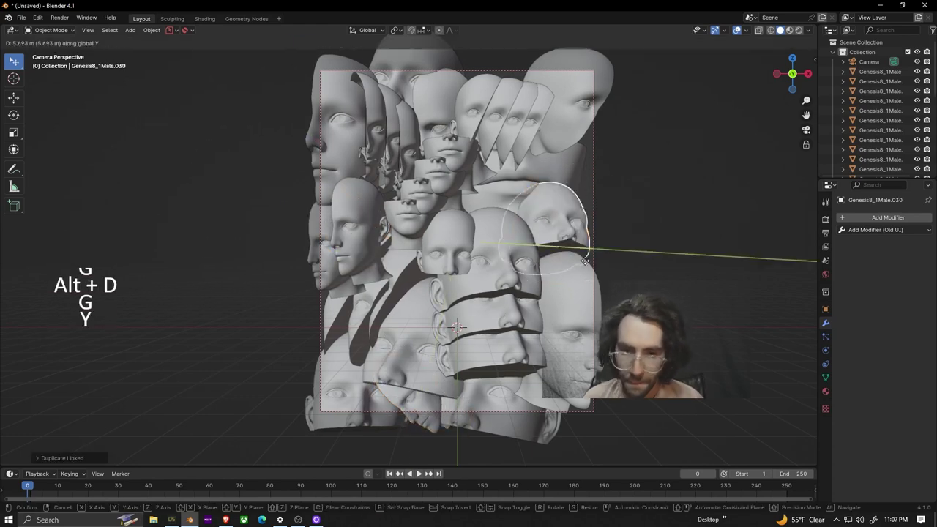
pyautogui.press('g')
pyautogui.press('s')
pyautogui.press('r')
pyautogui.press('r')
pyautogui.click(456, 183)
# Step: Place a scaled linked duplicate of the mouth-and-neck head behind the upper-right edge, moving it along Y
pyautogui.hotkey('alt', 'd')
pyautogui.press('g')
pyautogui.press('y')
pyautogui.press('s')
pyautogui.press('g')
# Step: Place a freely rotated linked head duplicate behind the others at the frame's top edge
pyautogui.hotkey('alt', 'd')
pyautogui.press('r')
pyautogui.press('r')
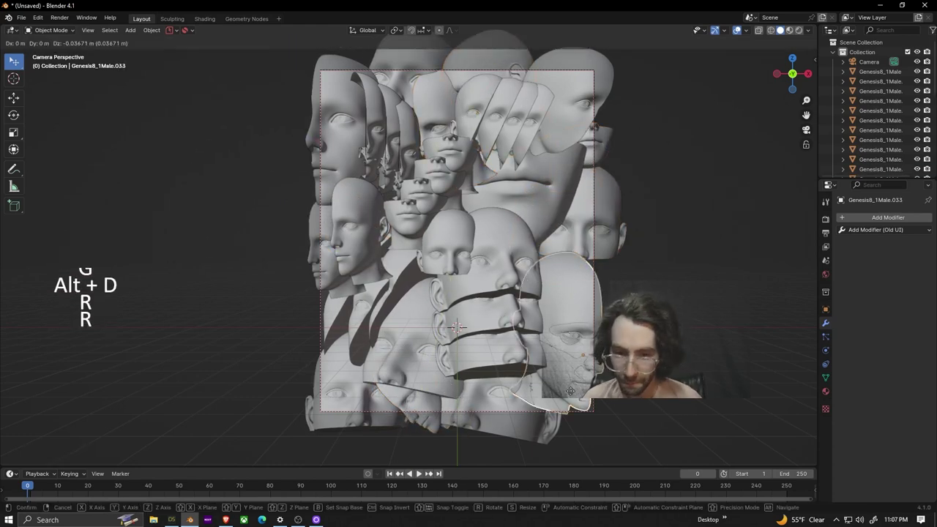
# Step: Place a linked duplicate of the lower-right head at the frame's bottom-right corner, adjusting its depth along Y
pyautogui.hotkey('alt', 'd')
pyautogui.press('g')
pyautogui.press('y')
pyautogui.press('g')
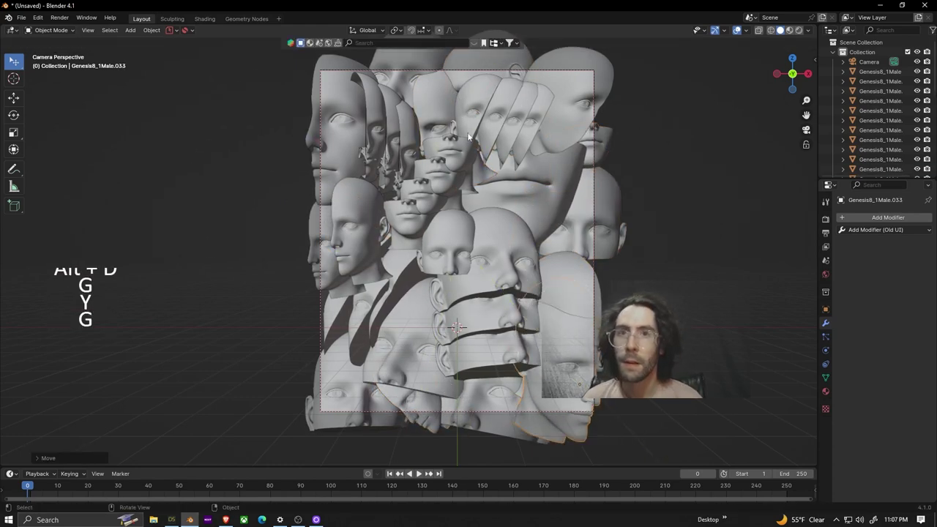
# Step: Place a linked duplicate of the dark-cut head farther out at the frame's lower-left edge
pyautogui.click(337, 310)
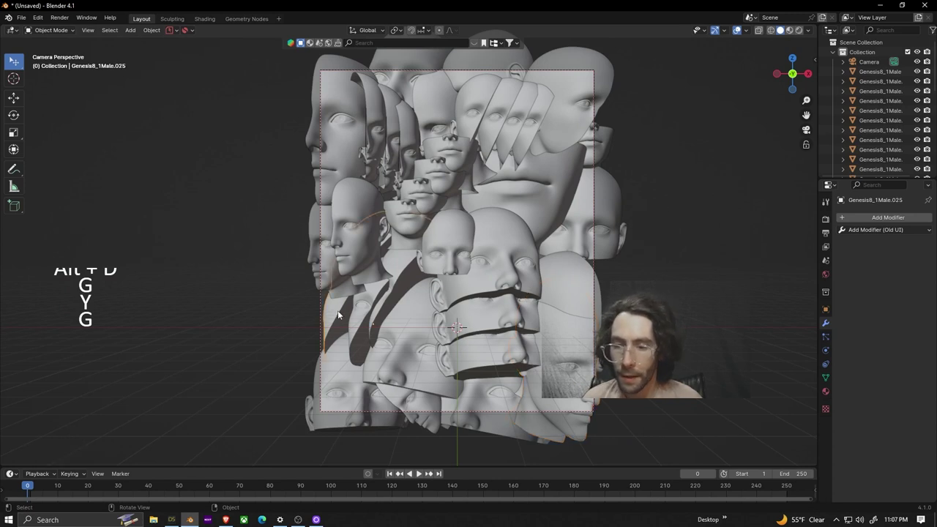
pyautogui.hotkey('alt', 'd')
pyautogui.rightClick(337, 310)
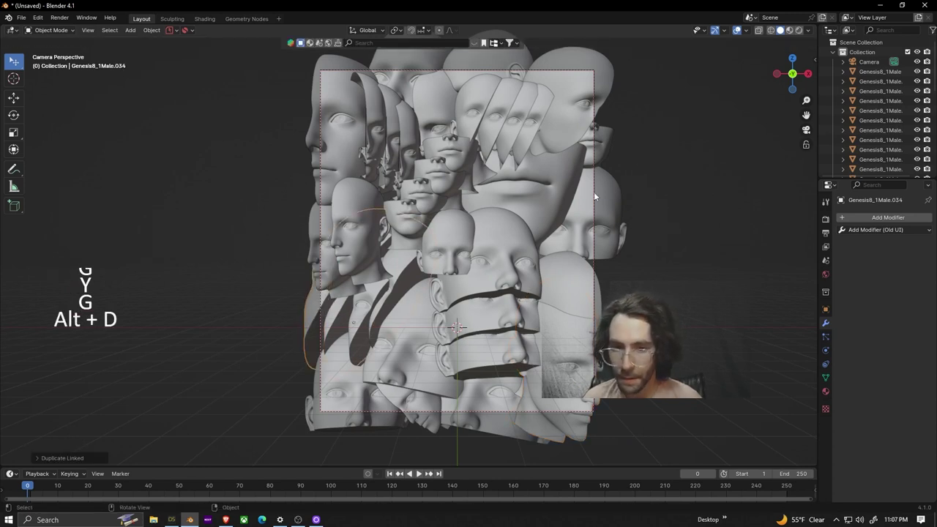
# Step: Place a linked head duplicate behind the lower-right head, shifting it along Y and over the frame's right edge
pyautogui.hotkey('alt', 'd')
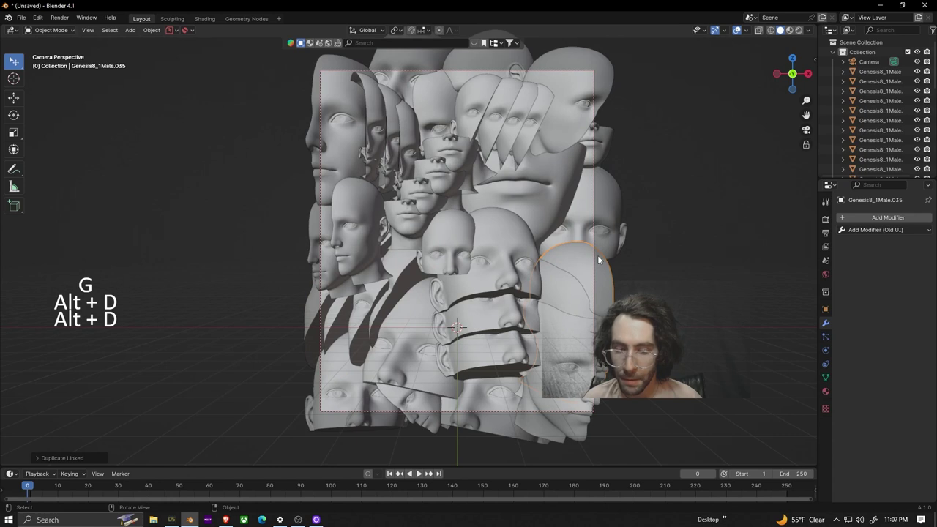
pyautogui.rightClick(598, 257)
pyautogui.press('g')
pyautogui.press('y')
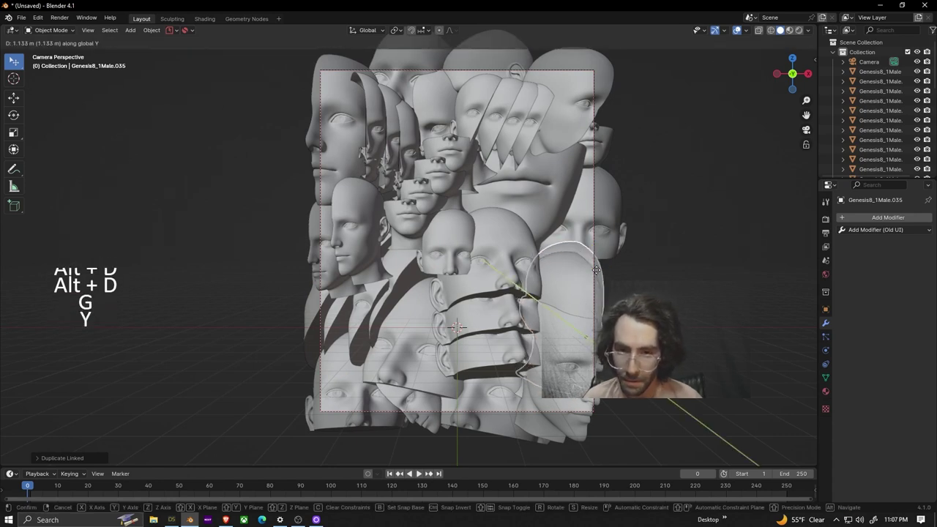
pyautogui.click(598, 273)
pyautogui.press('g')
pyautogui.click(600, 268)
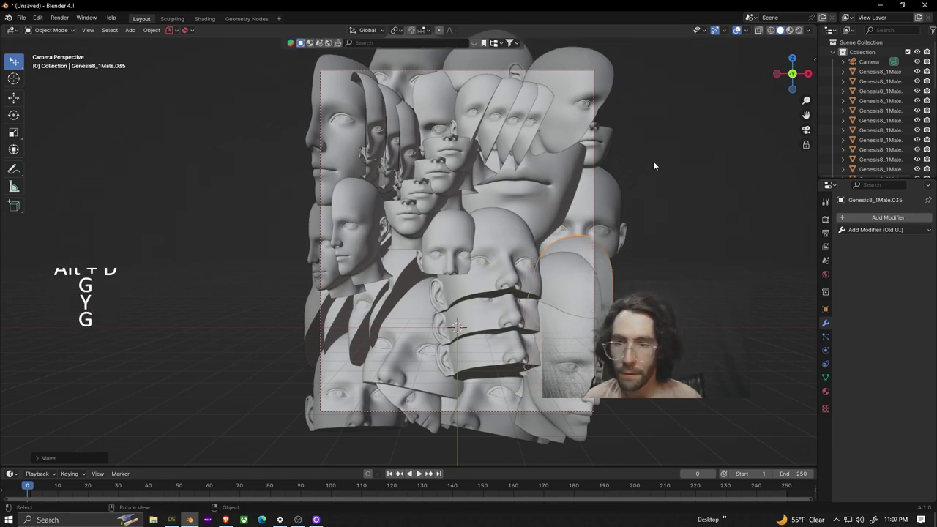
# Step: Switch to rendered shading and cover the bright gaps beside the mouth-and-neck heads with two linked duplicates of them
pyautogui.click(798, 30)
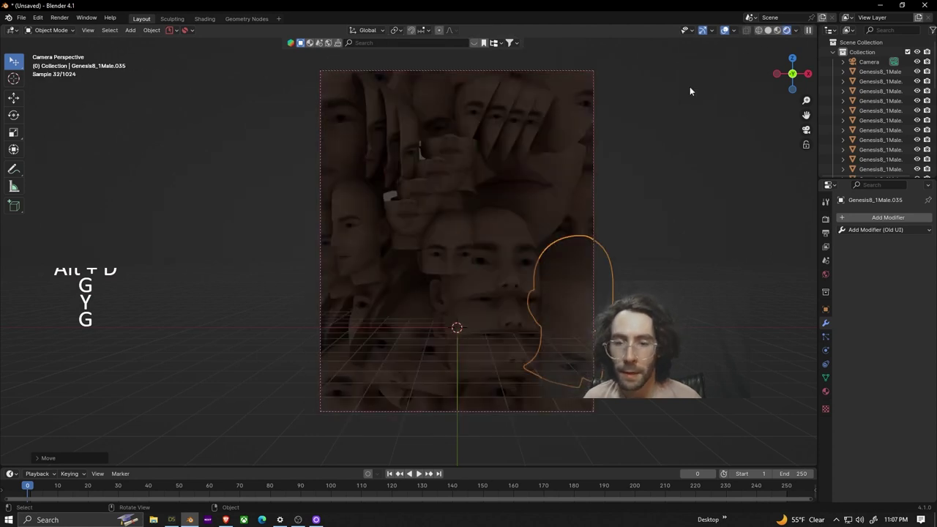
pyautogui.click(389, 193)
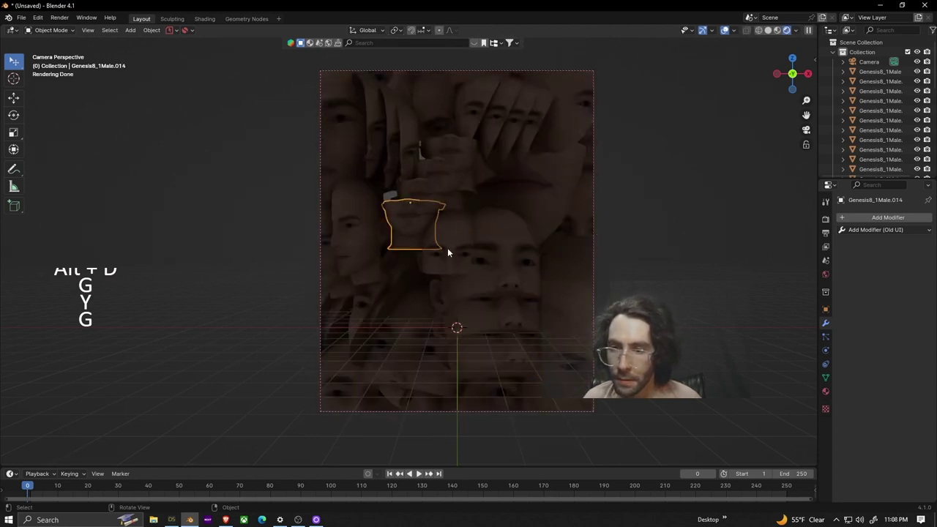
pyautogui.hotkey('alt', 'd')
pyautogui.click(415, 215)
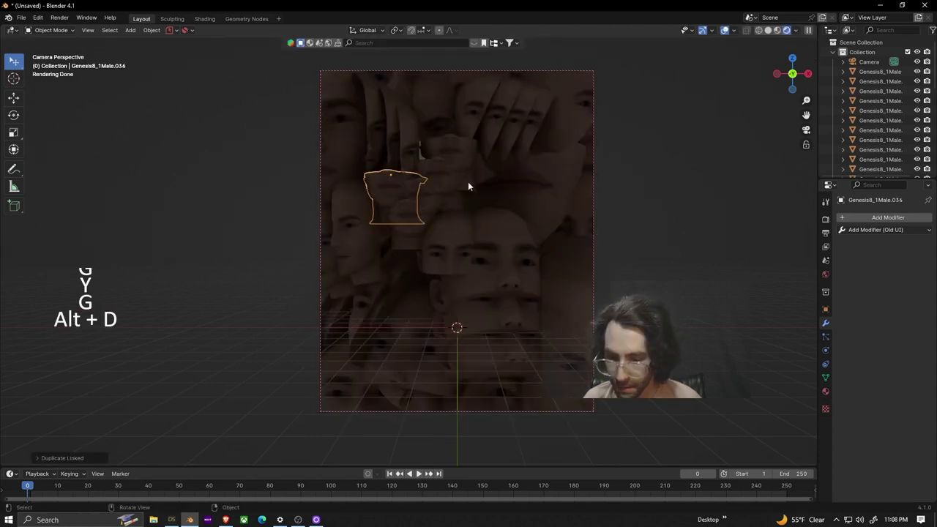
pyautogui.click(432, 174)
pyautogui.hotkey('alt', 'd')
pyautogui.click(419, 150)
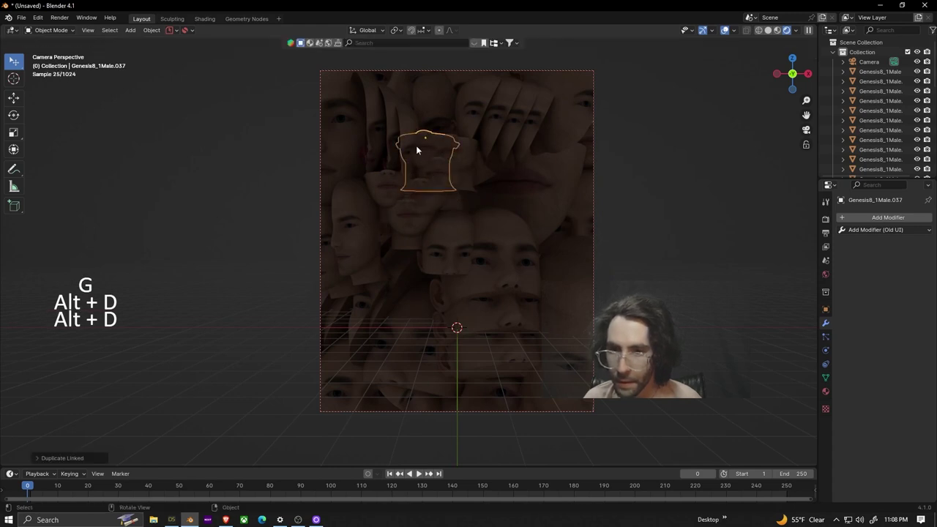
# Step: Add a point light to the scene and toggle the viewport overlays
pyautogui.click(724, 31)
pyautogui.hotkey('shift', 'a')
pyautogui.moveTo(436, 175)
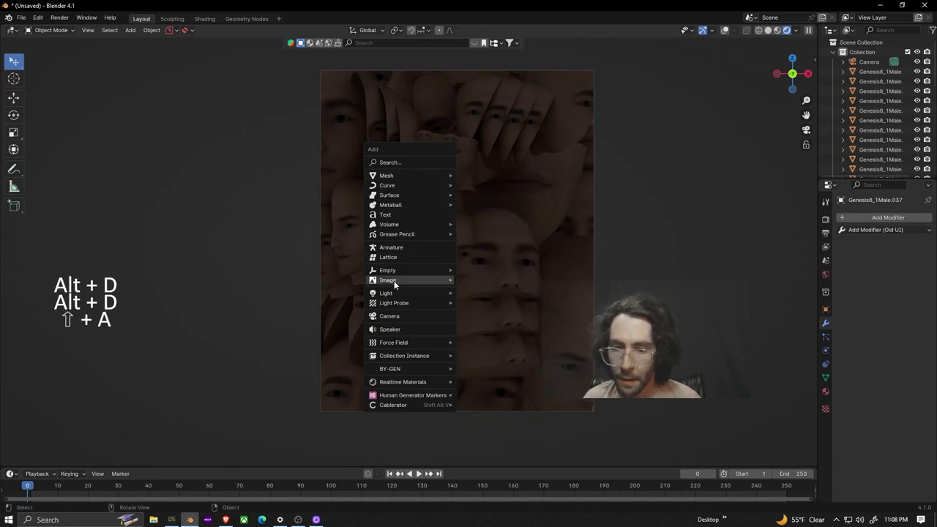
pyautogui.moveTo(398, 295)
pyautogui.click(498, 292)
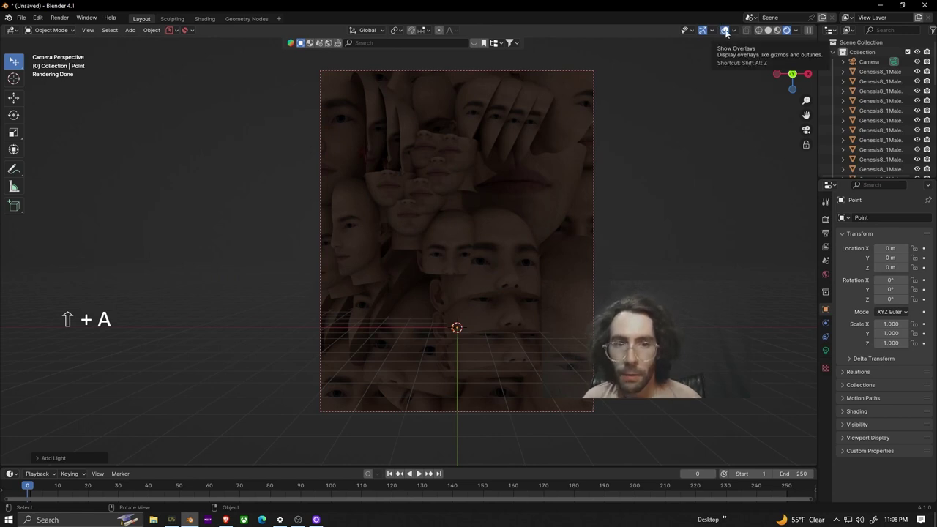
# Step: Raise the point light about 3.9 m along Z and bring it in front of the heads along negative Y
pyautogui.press('g')
pyautogui.press('z')
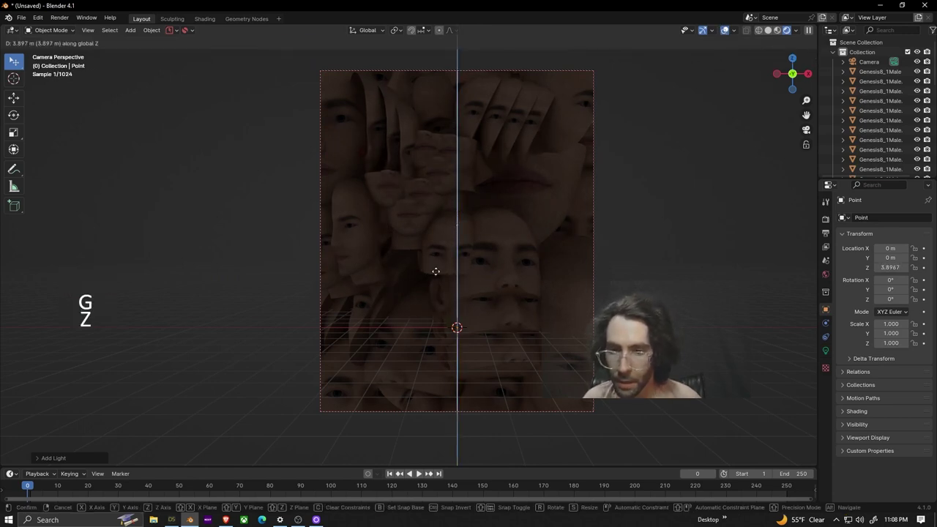
pyautogui.click(435, 271)
pyautogui.press('g')
pyautogui.press('y')
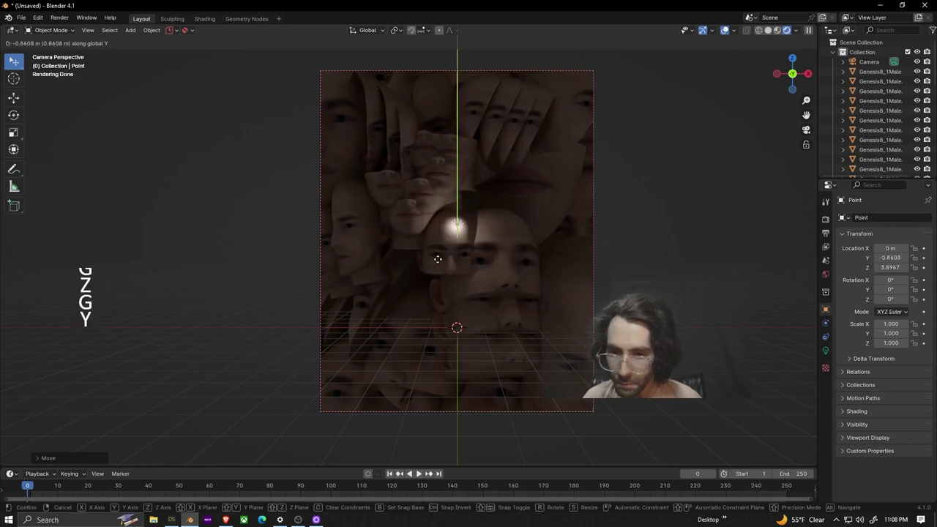
pyautogui.click(440, 261)
# Step: Set the point light's power to 100 W
pyautogui.click(824, 352)
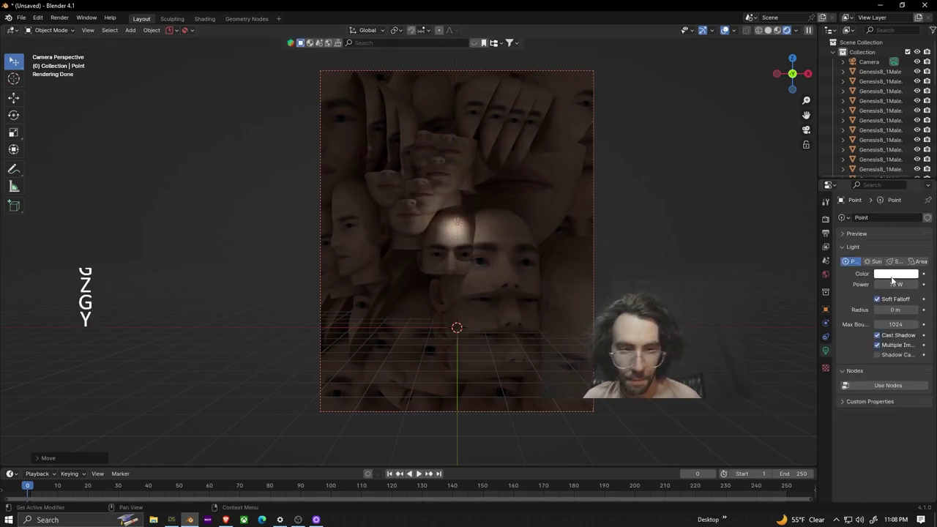
pyautogui.click(891, 276)
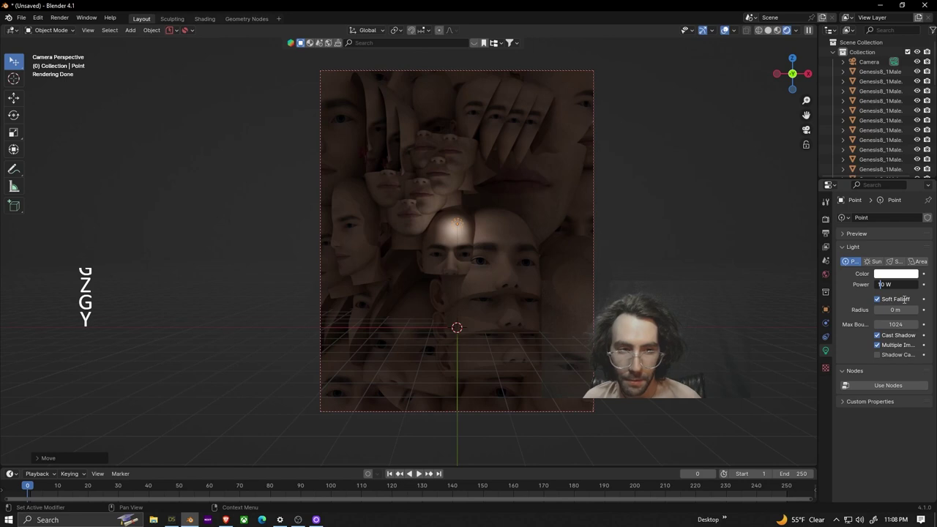
pyautogui.write('0')
pyautogui.press('Return')
# Step: Move the point light just outside the frame's upper-right edge and pull it forward along negative Y
pyautogui.press('g')
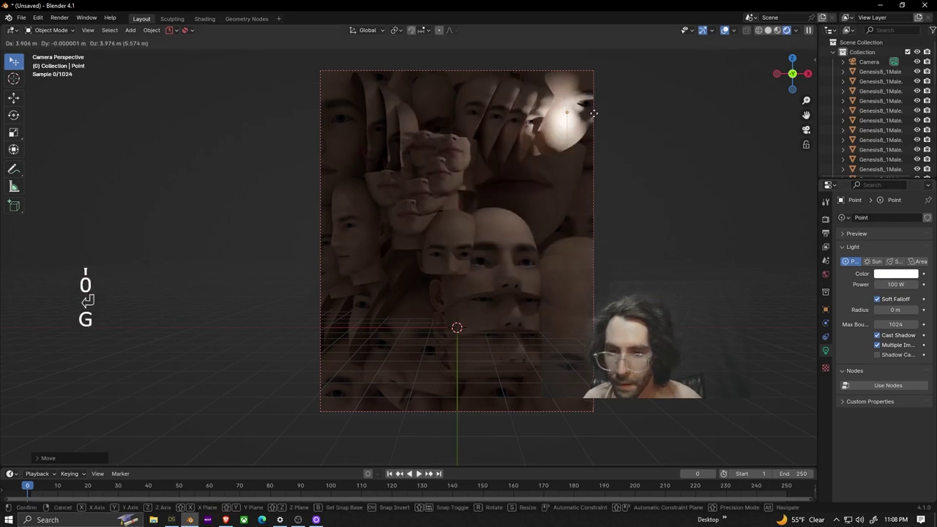
pyautogui.press('g')
pyautogui.press('y')
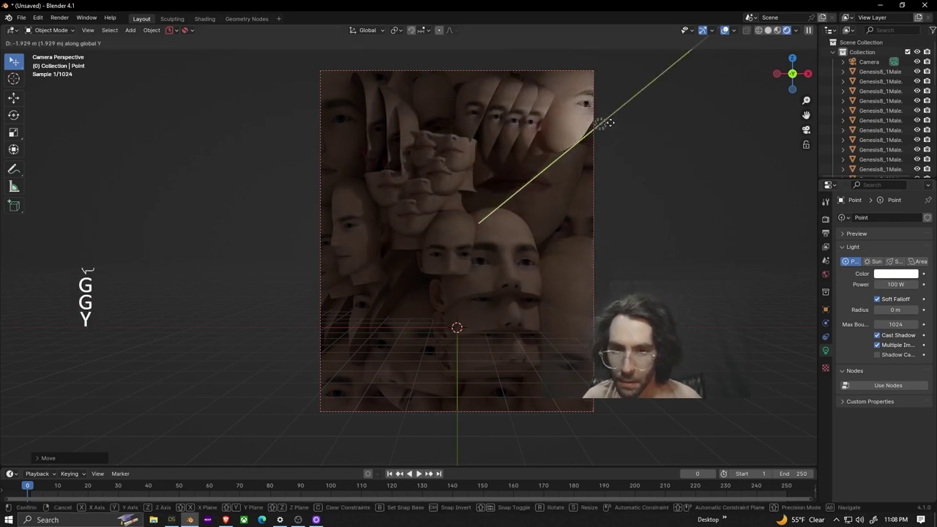
pyautogui.click(609, 125)
# Step: Place two linked duplicates of the point light, one beside the frame's lower-left edge and one below its lower-right corner, and hide the viewport overlays
pyautogui.hotkey('alt', 'd')
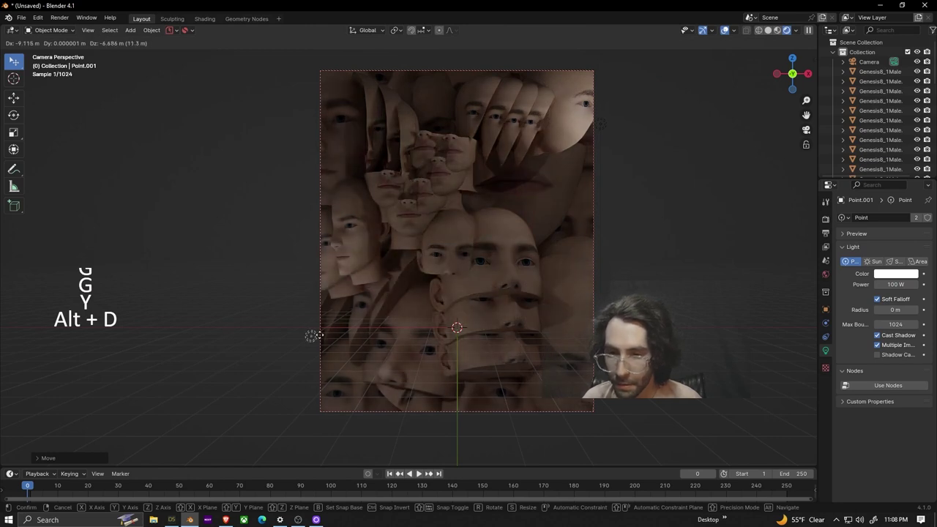
pyautogui.click(302, 337)
pyautogui.hotkey('alt', 'd')
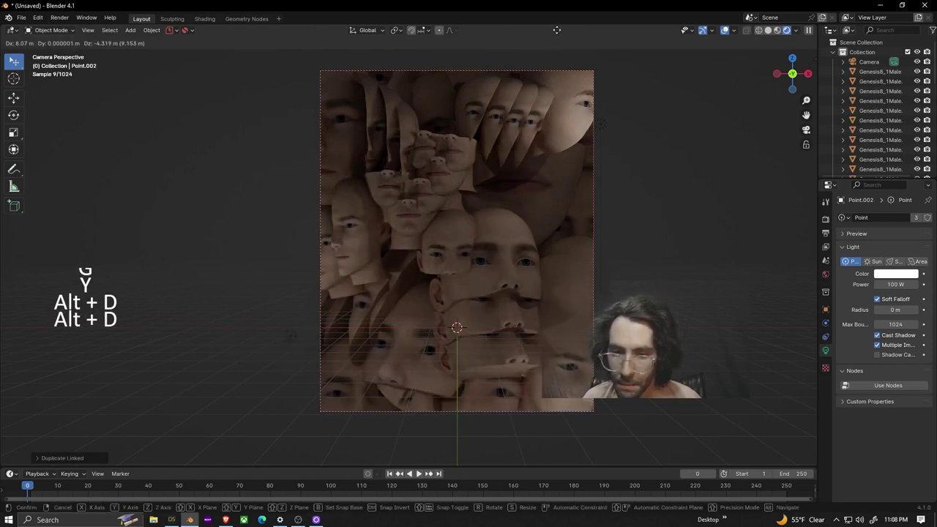
pyautogui.click(597, 448)
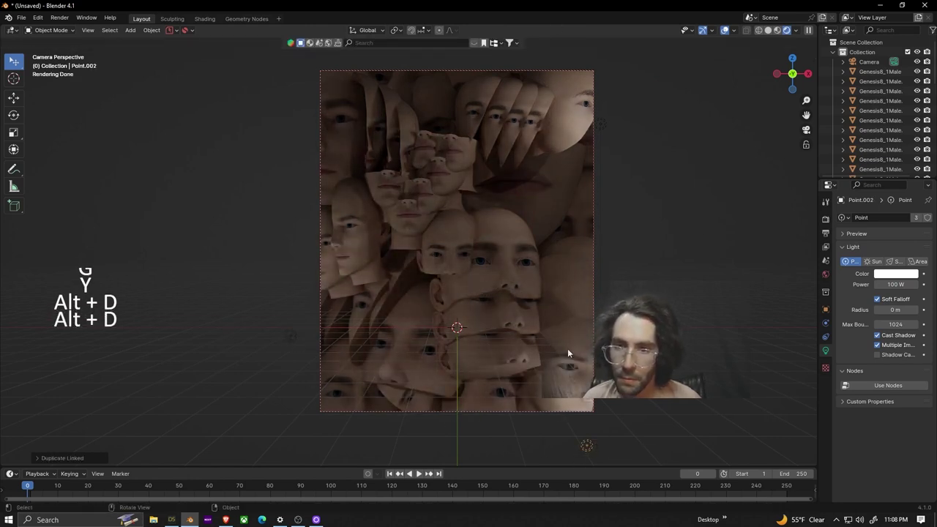
pyautogui.click(725, 30)
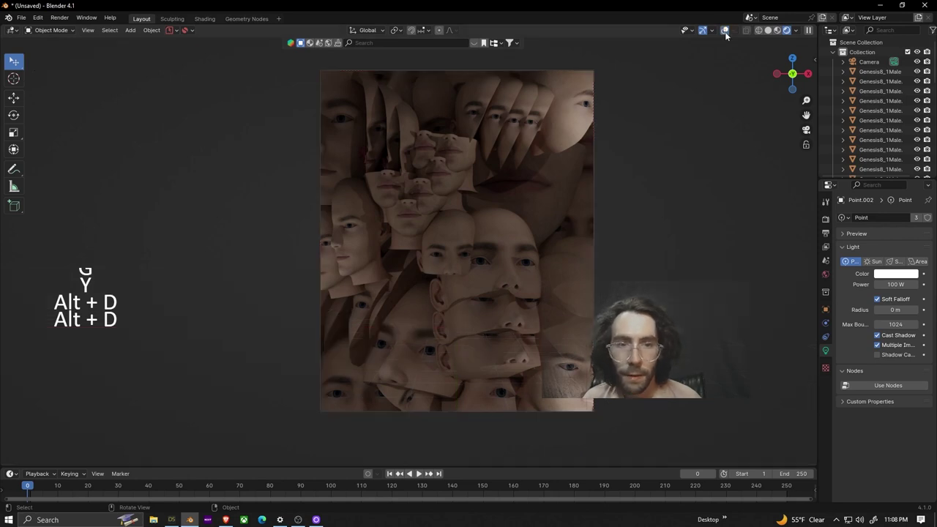
# Step: Add a cube mesh, enlarge it, and move it over the faces near the centre of the camera frame
pyautogui.hotkey('shift', 'a')
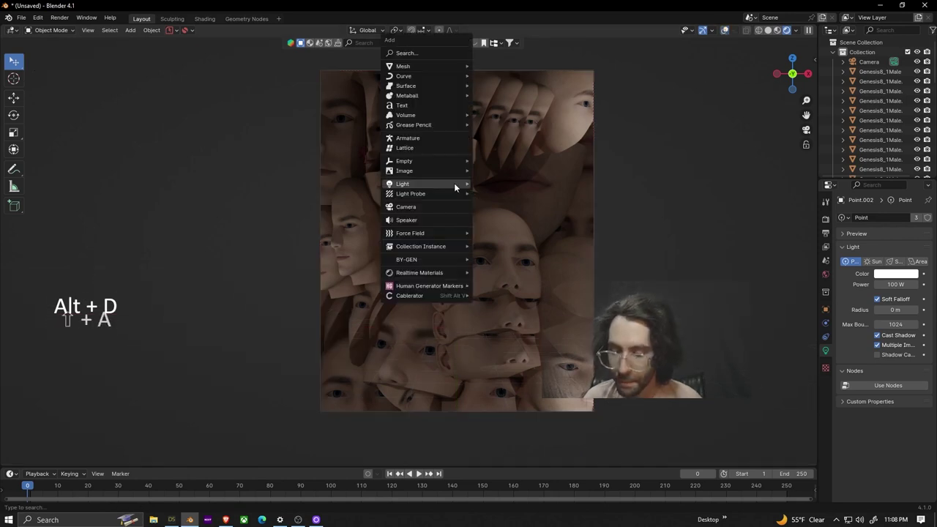
pyautogui.moveTo(425, 66)
pyautogui.click(520, 83)
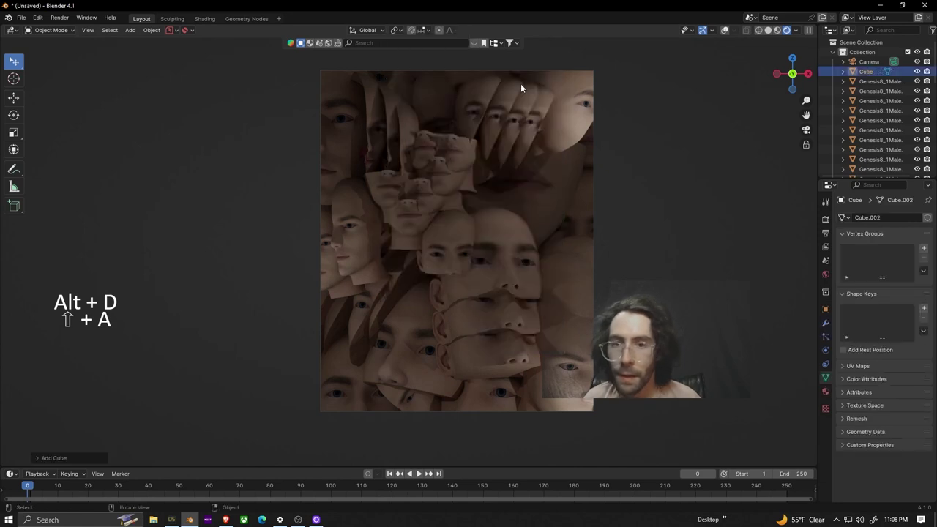
pyautogui.press('s')
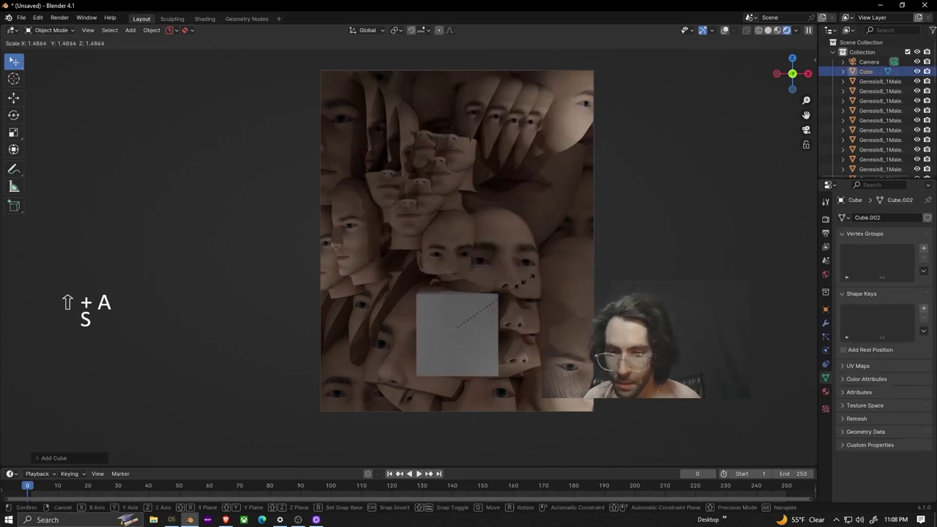
pyautogui.click(546, 276)
pyautogui.press('g')
pyautogui.click(541, 209)
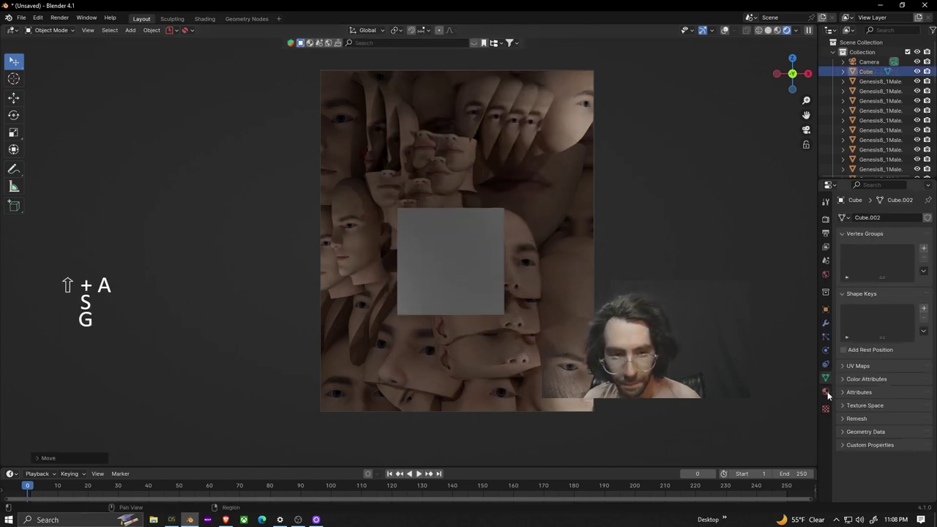
# Step: Give the cube a new material with a Glass BSDF surface and roughness 0
pyautogui.click(825, 391)
pyautogui.click(877, 261)
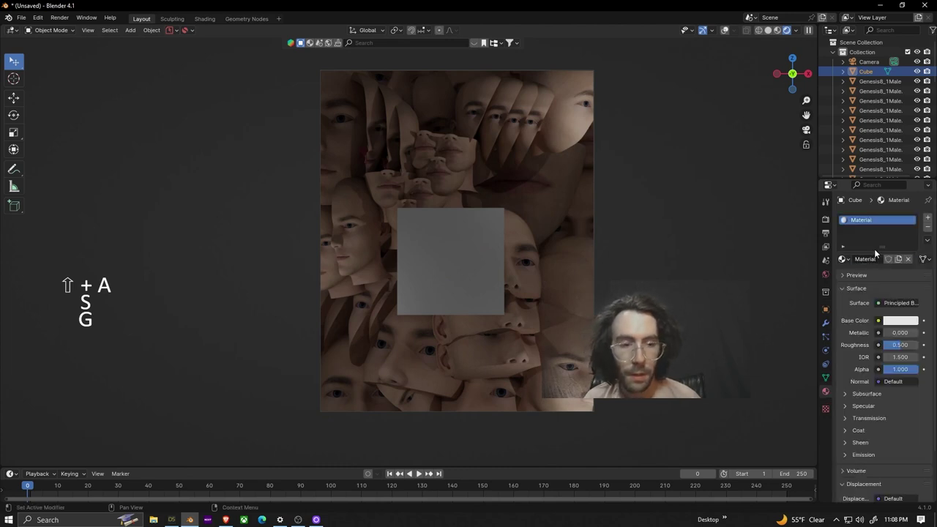
pyautogui.click(892, 302)
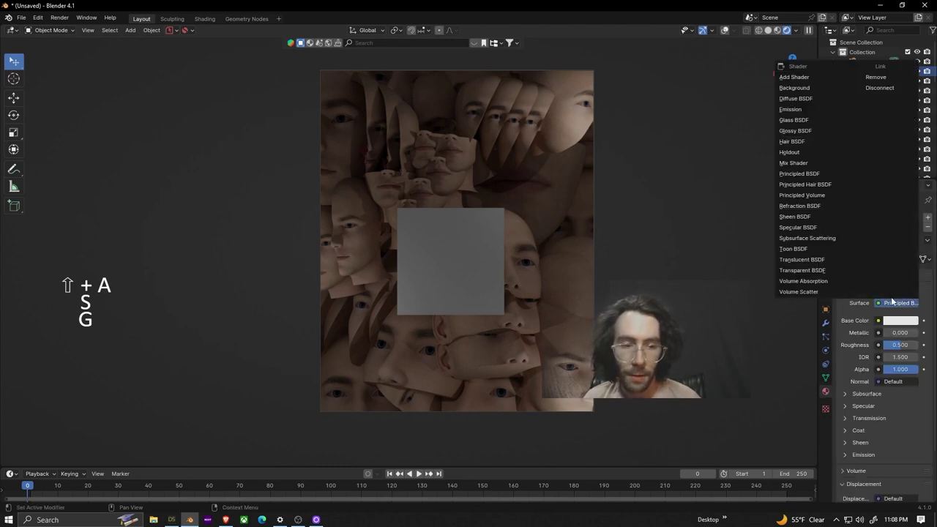
pyautogui.click(794, 119)
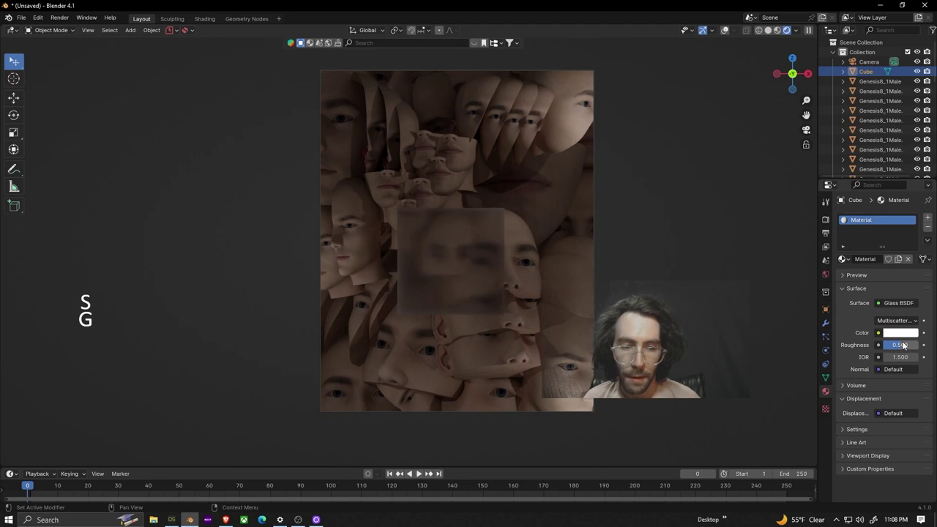
pyautogui.click(418, 223)
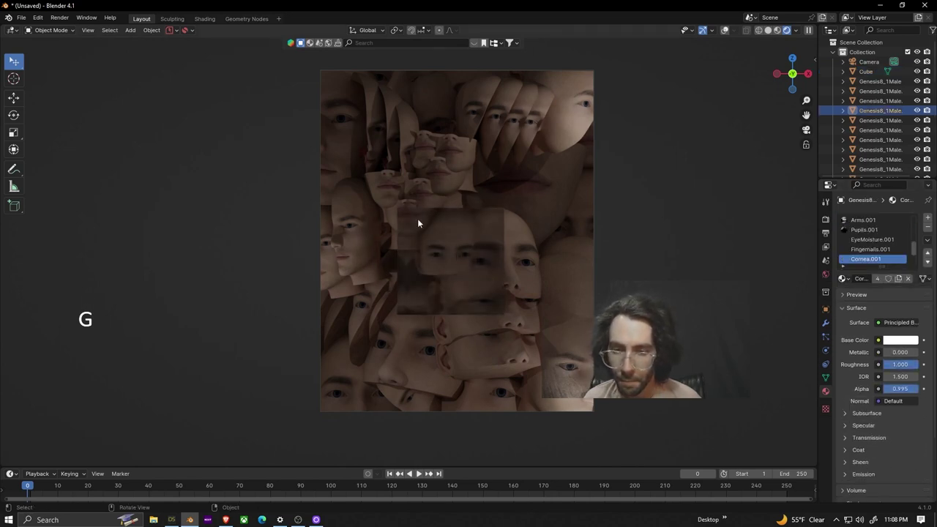
pyautogui.press('r')
pyautogui.press('r')
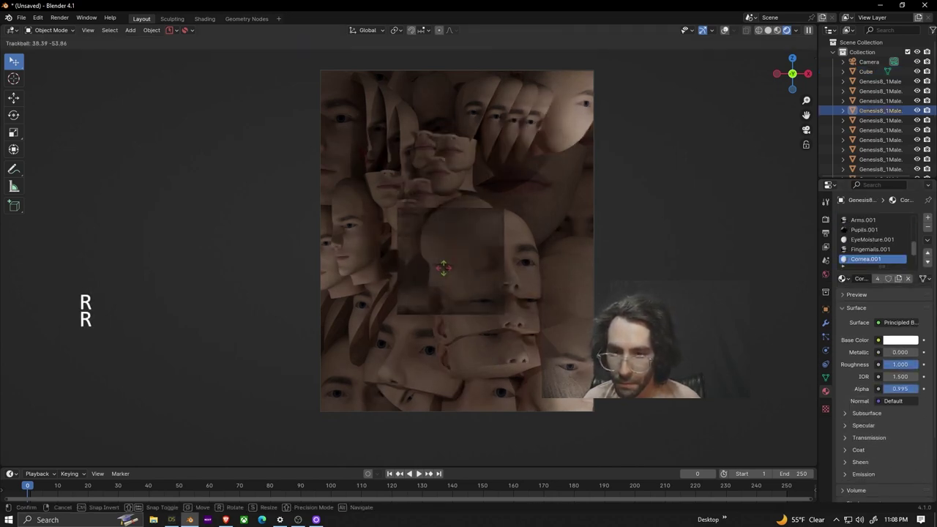
pyautogui.rightClick(444, 269)
pyautogui.hotkey('ctrl', 'z')
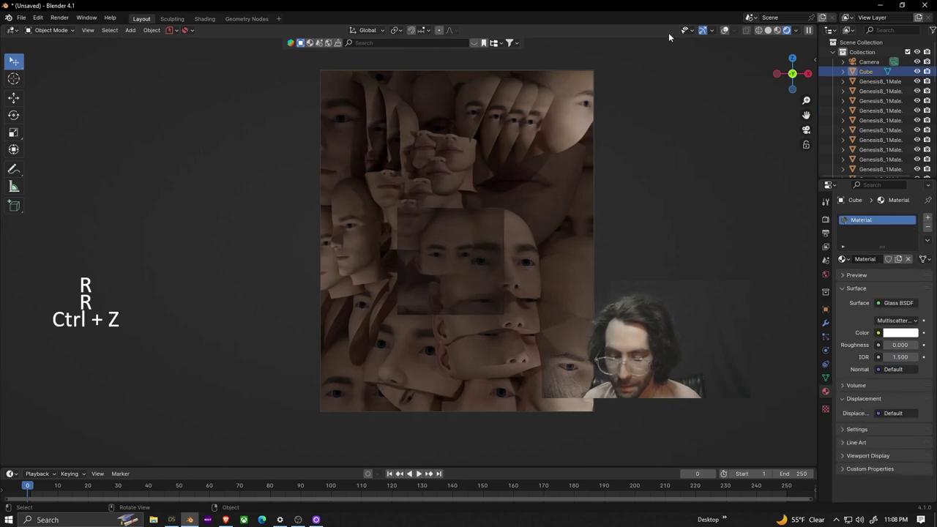
# Step: Rotate the glass cube freely with trackball rotation and enlarge it over the central faces
pyautogui.click(724, 30)
pyautogui.click(725, 30)
pyautogui.press('r')
pyautogui.press('r')
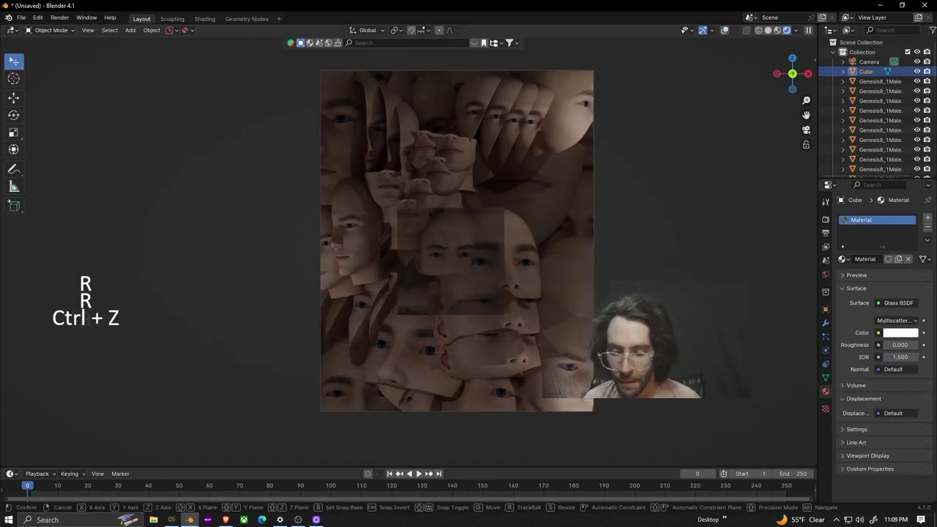
pyautogui.click(387, 253)
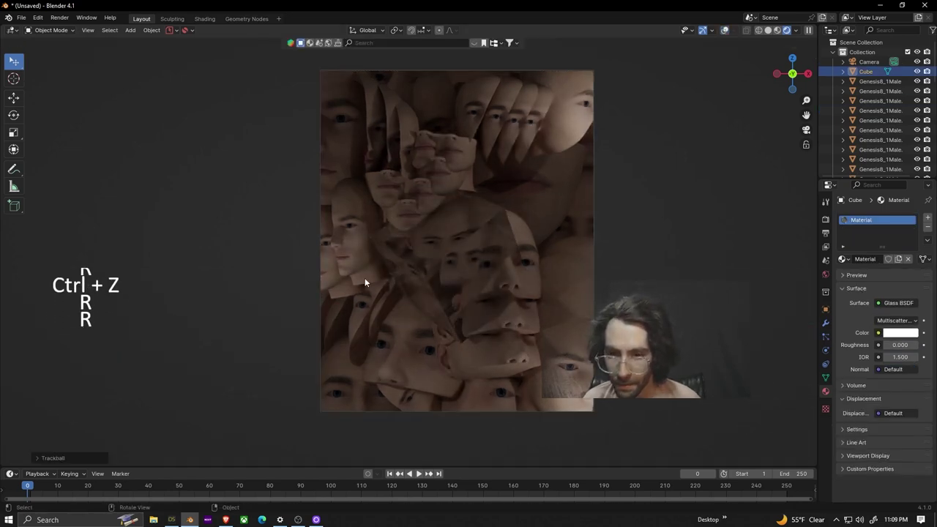
pyautogui.press('s')
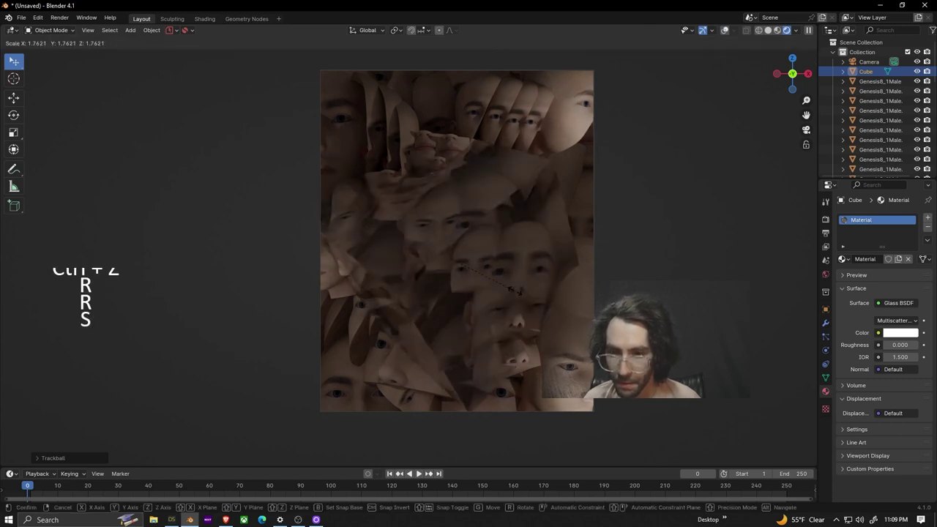
pyautogui.click(486, 288)
# Step: Place a linked duplicate of the glass cube over the frame's lower-right faces and rotate it freely
pyautogui.hotkey('alt', 'd')
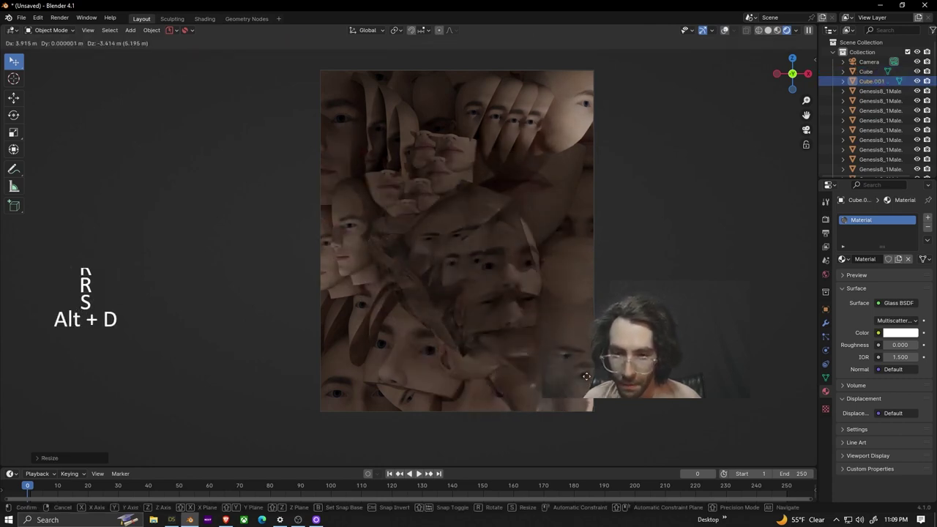
pyautogui.click(586, 376)
pyautogui.click(607, 117)
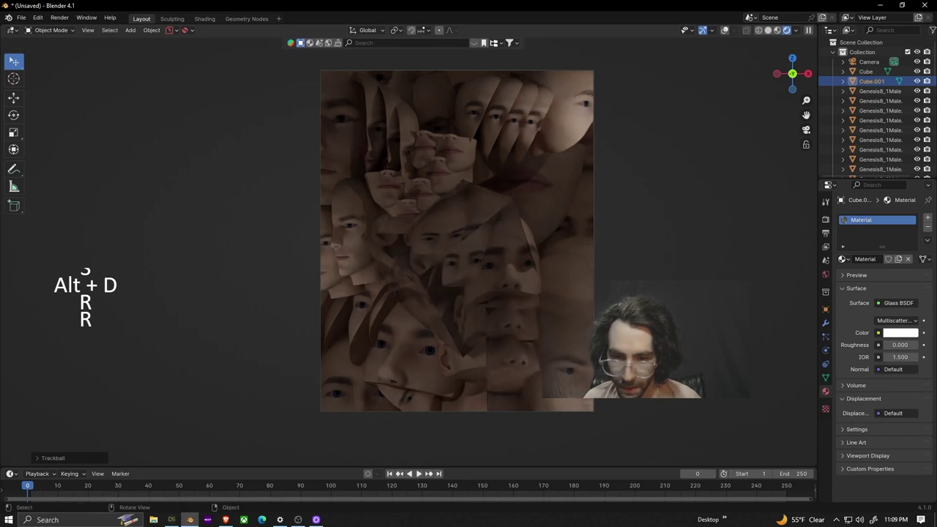
# Step: Place another linked glass cube over the frame's upper-right faces and turn it with trackball rotation
pyautogui.hotkey('alt', 'd')
pyautogui.click(608, 119)
pyautogui.press('r')
pyautogui.press('r')
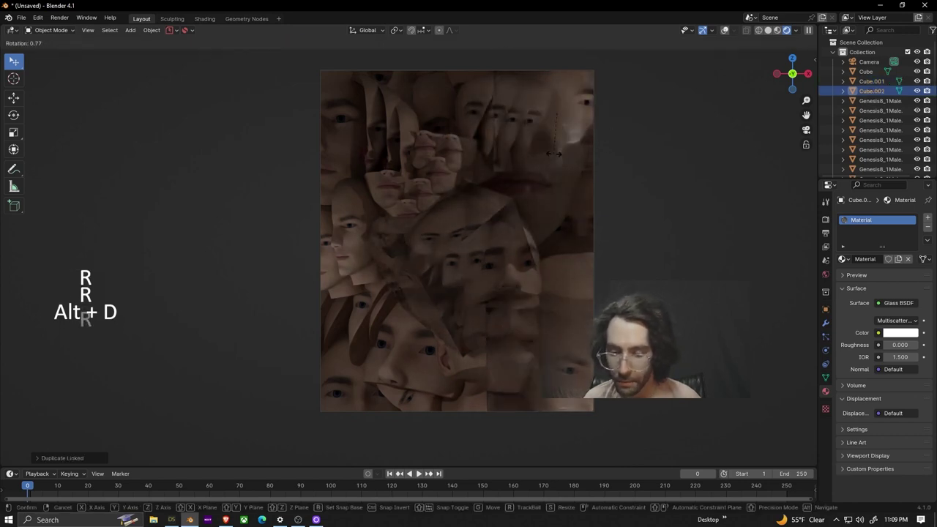
pyautogui.click(589, 124)
# Step: Place a linked duplicate of the glass cube about 8.2 m across in the frame's upper-left area and rotate it freely
pyautogui.hotkey('alt', 'd')
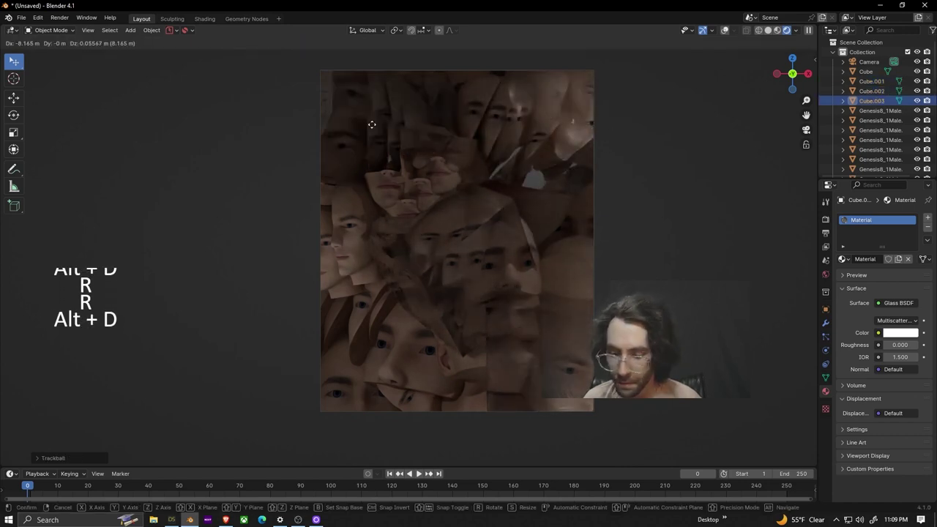
pyautogui.click(375, 133)
pyautogui.press('r')
pyautogui.press('r')
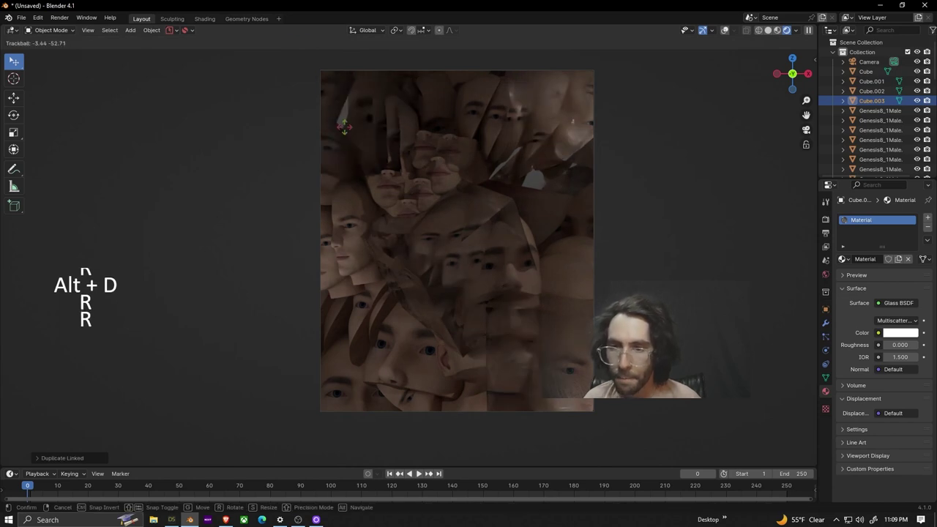
pyautogui.click(351, 130)
# Step: Place a linked glass cube over the frame's lower-left faces, rotate it freely and scale it up by about 1.26
pyautogui.hotkey('alt', 'd')
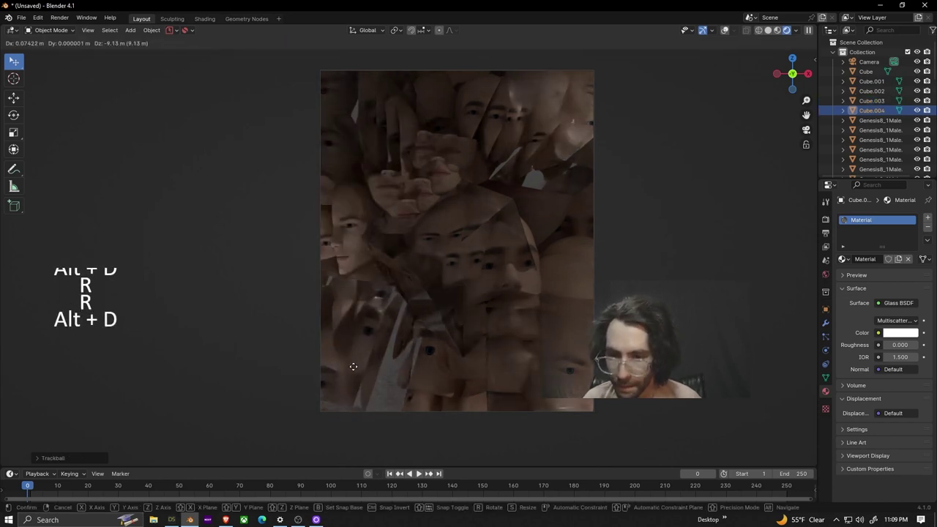
pyautogui.click(372, 361)
pyautogui.press('r')
pyautogui.press('r')
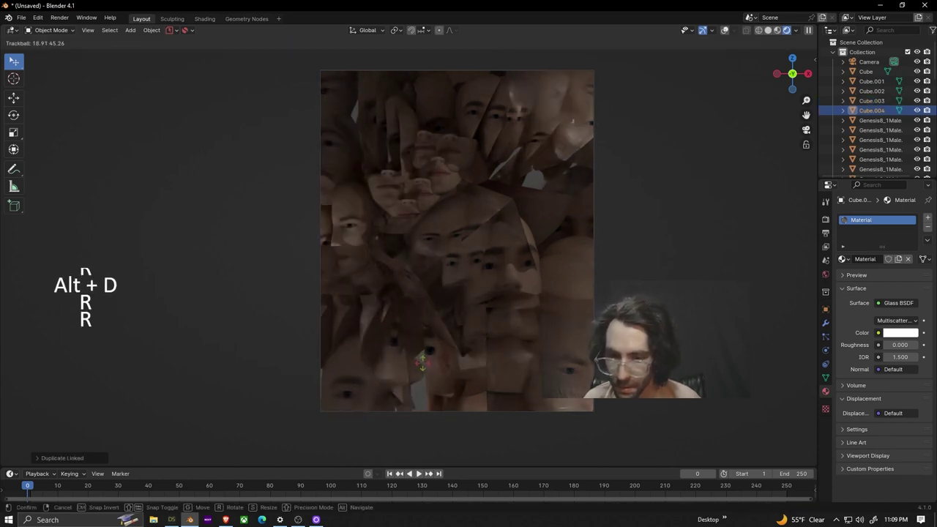
pyautogui.press('s')
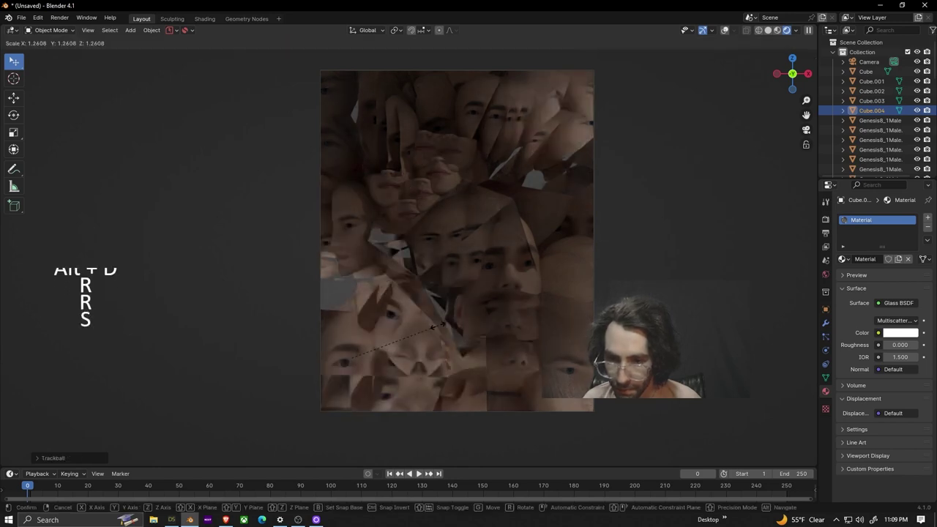
pyautogui.click(439, 326)
# Step: Place a linked glass cube over the upper-middle faces and push it back about 1.8 m along Y
pyautogui.hotkey('alt', 'd')
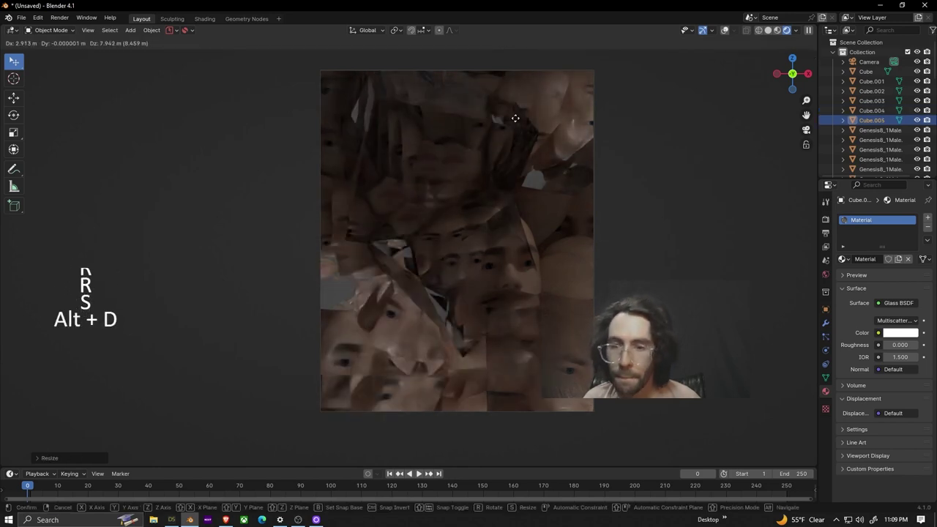
pyautogui.click(513, 121)
pyautogui.press('g')
pyautogui.press('y')
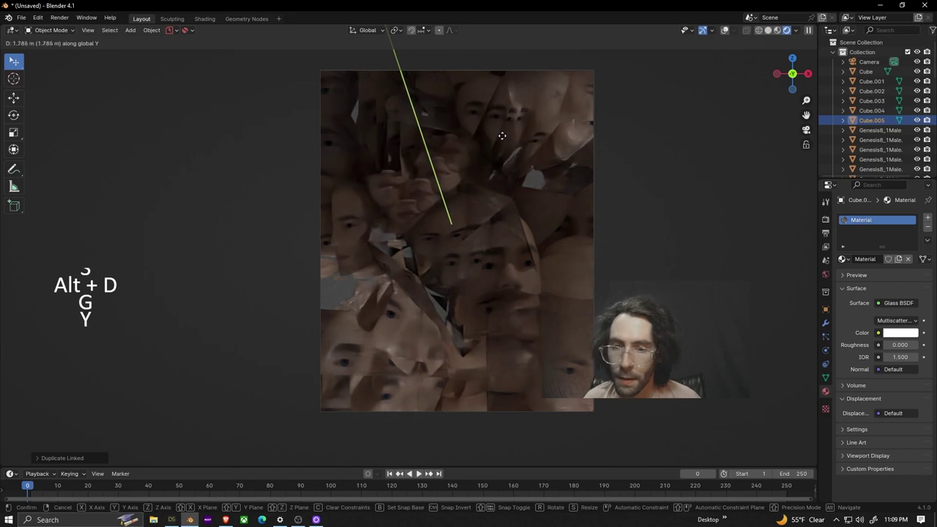
pyautogui.click(503, 136)
# Step: Select the lower-left glass cube and shift its depth along the global Y axis
pyautogui.click(382, 324)
pyautogui.press('g')
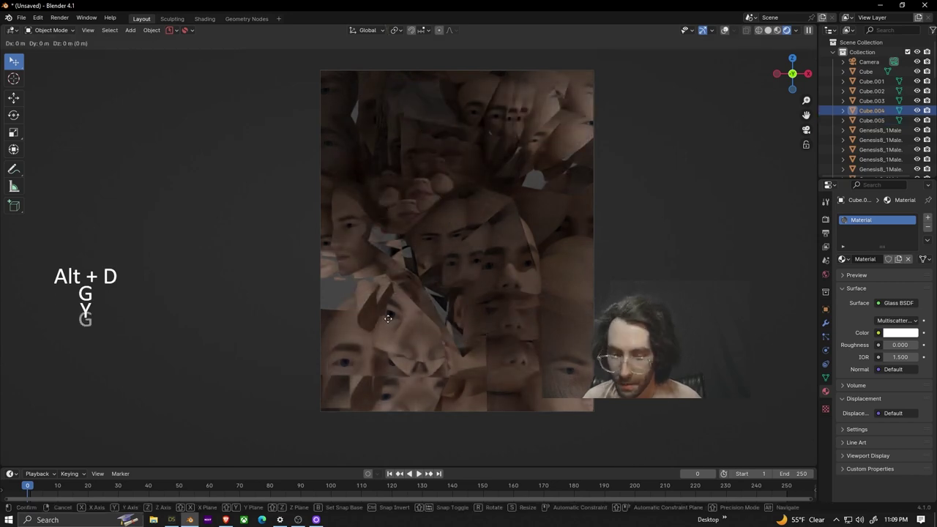
pyautogui.press('y')
pyautogui.click(538, 175)
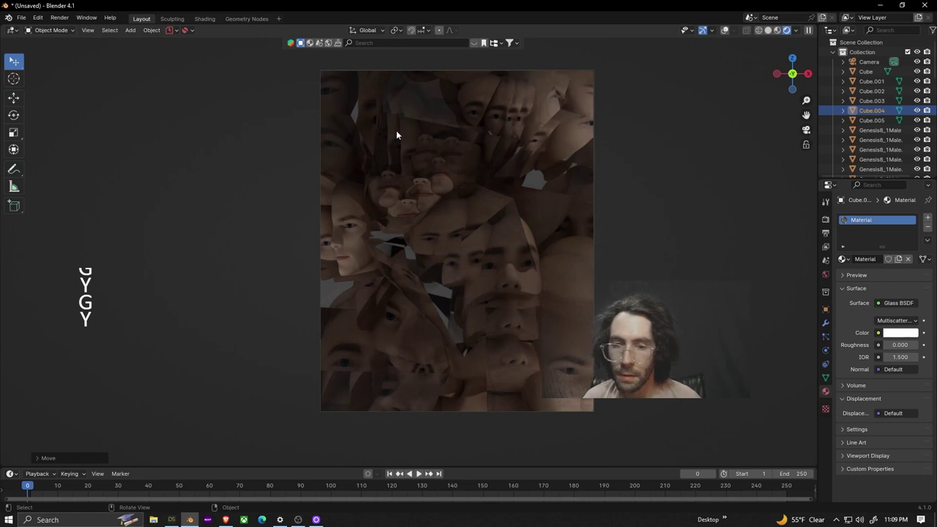
# Step: Add an ico sphere with 4 subdivisions and shade it smooth
pyautogui.hotkey('shift', 'a')
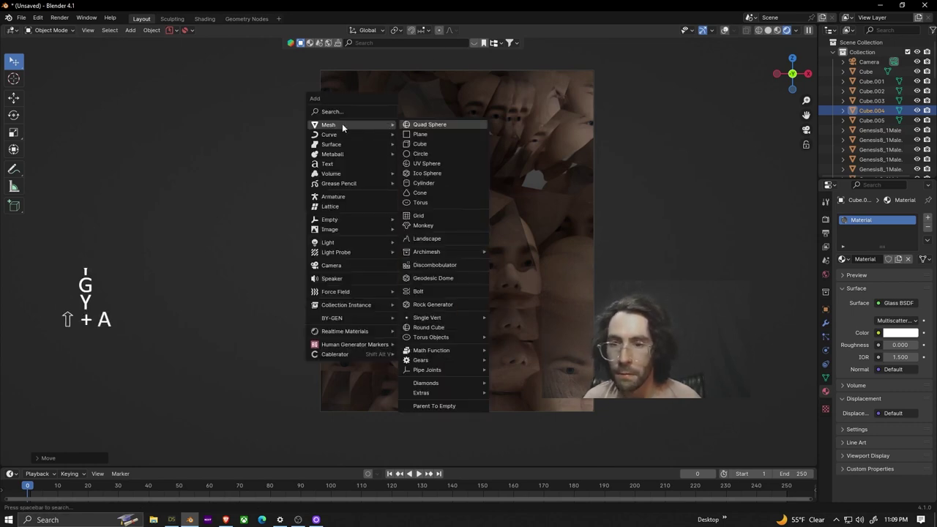
pyautogui.click(428, 172)
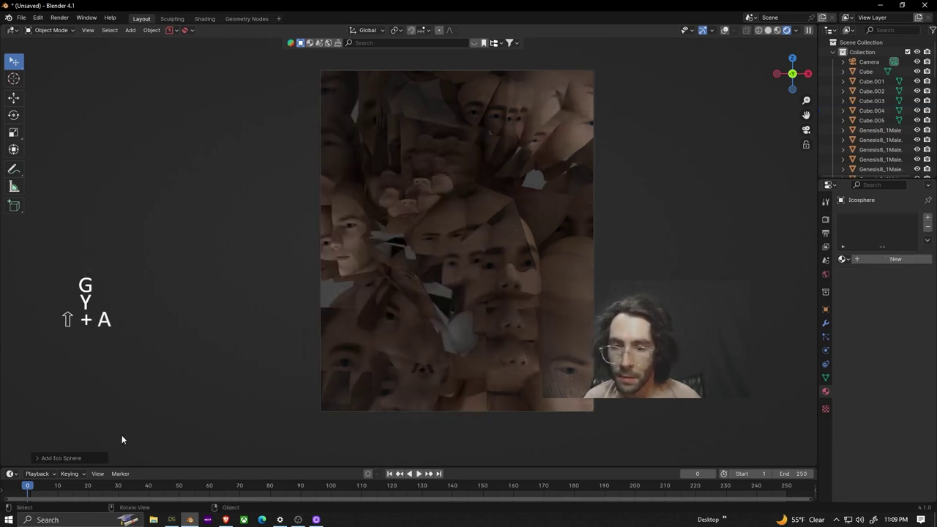
pyautogui.click(161, 363)
pyautogui.click(161, 363)
pyautogui.click(161, 363)
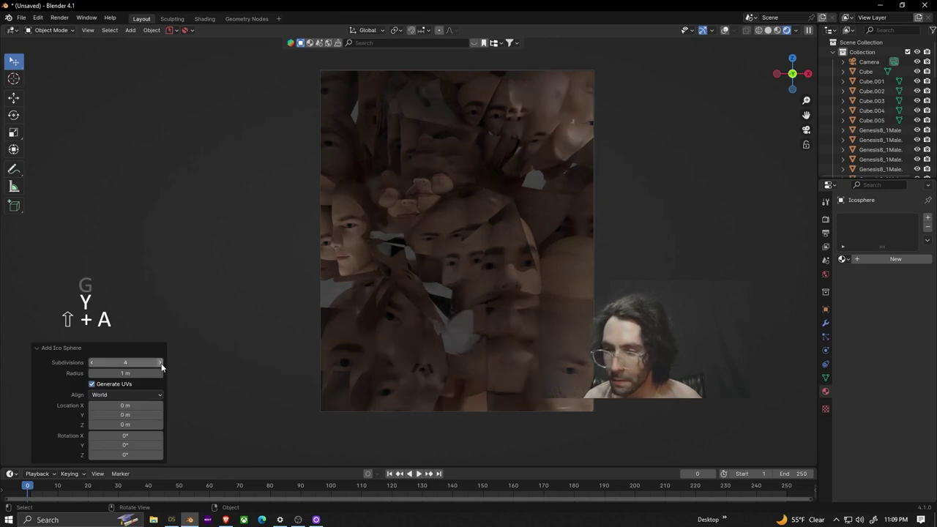
pyautogui.rightClick(475, 313)
pyautogui.click(444, 276)
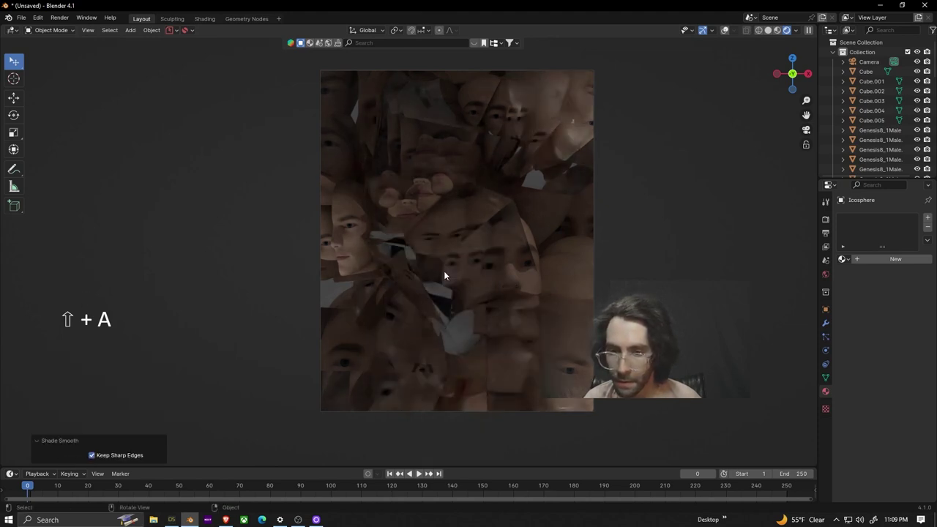
# Step: Scale the ico sphere up by about 3.7 and move it into the camera frame's upper-left area
pyautogui.press('s')
pyautogui.click(692, 225)
pyautogui.press('g')
pyautogui.press('z')
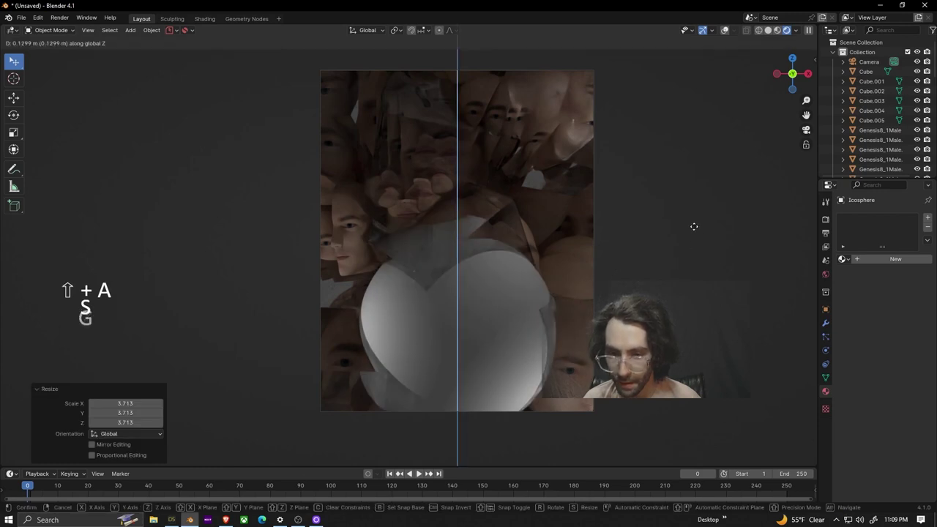
pyautogui.press('g')
pyautogui.click(597, 209)
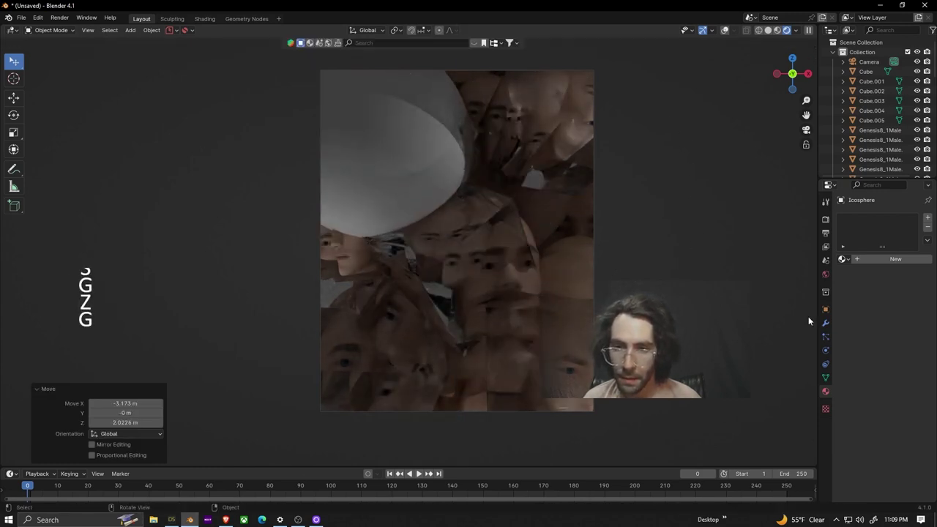
# Step: Give the ico sphere a new Glass BSDF material with roughness 0
pyautogui.click(881, 258)
pyautogui.click(896, 303)
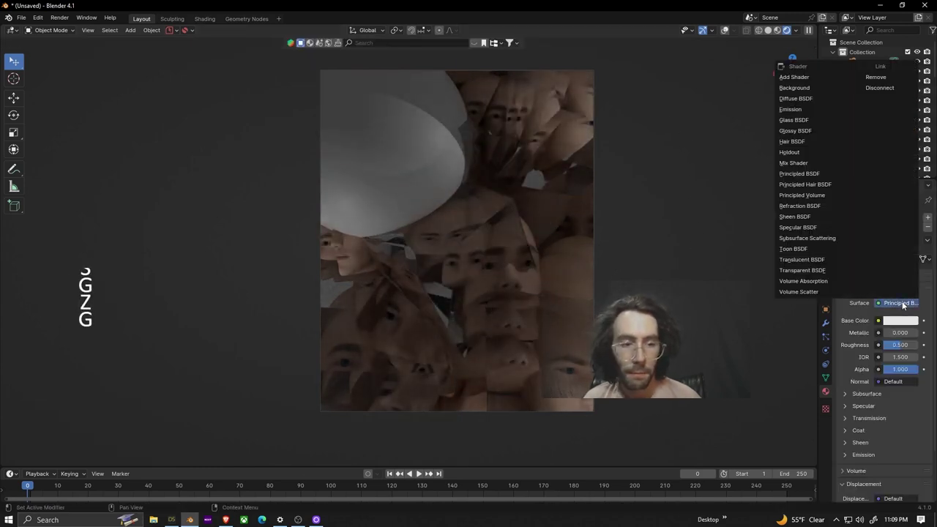
pyautogui.click(798, 120)
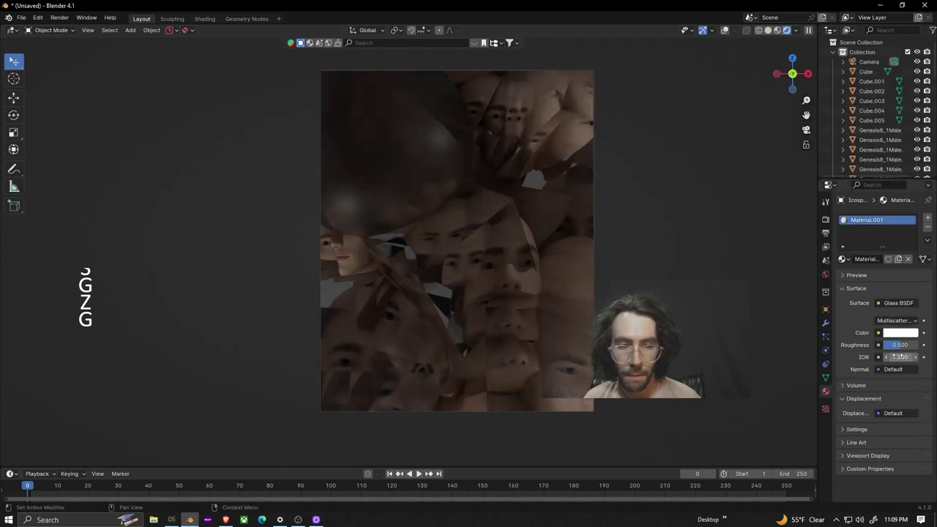
pyautogui.write('0')
pyautogui.press('Return')
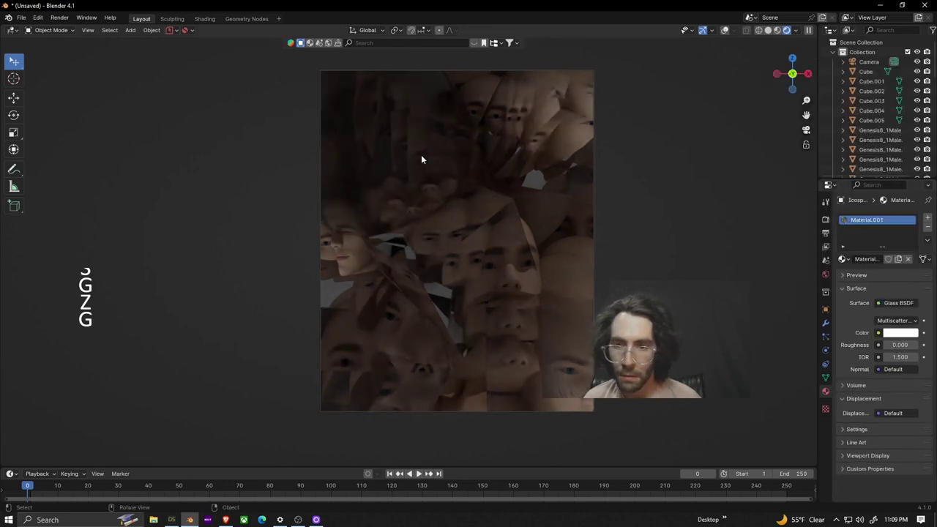
# Step: Add a Solidify modifier to the ico sphere with a thickness of 0.6 m
pyautogui.click(827, 323)
pyautogui.click(866, 230)
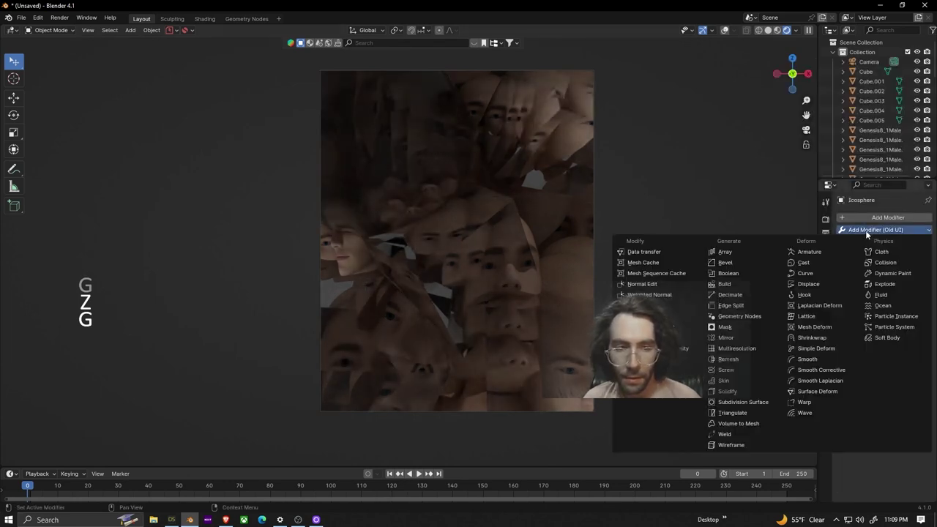
pyautogui.click(734, 391)
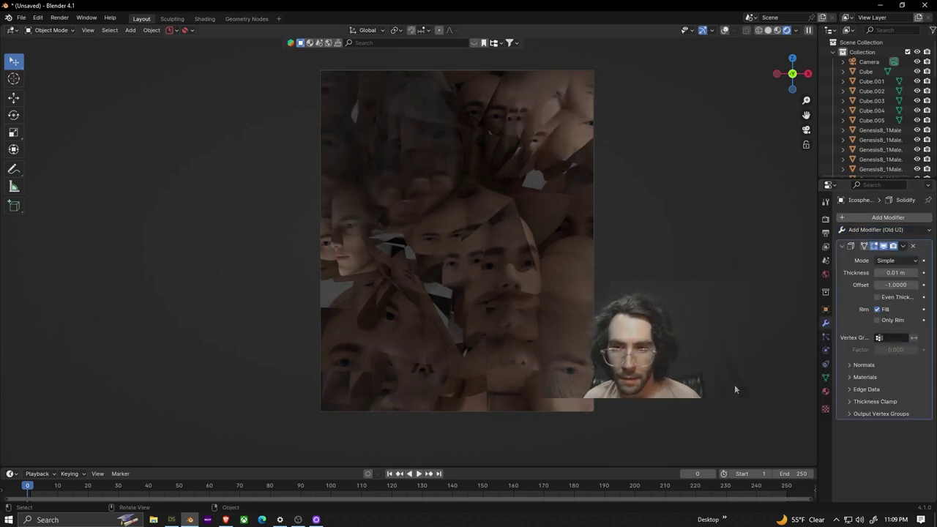
pyautogui.write('.6')
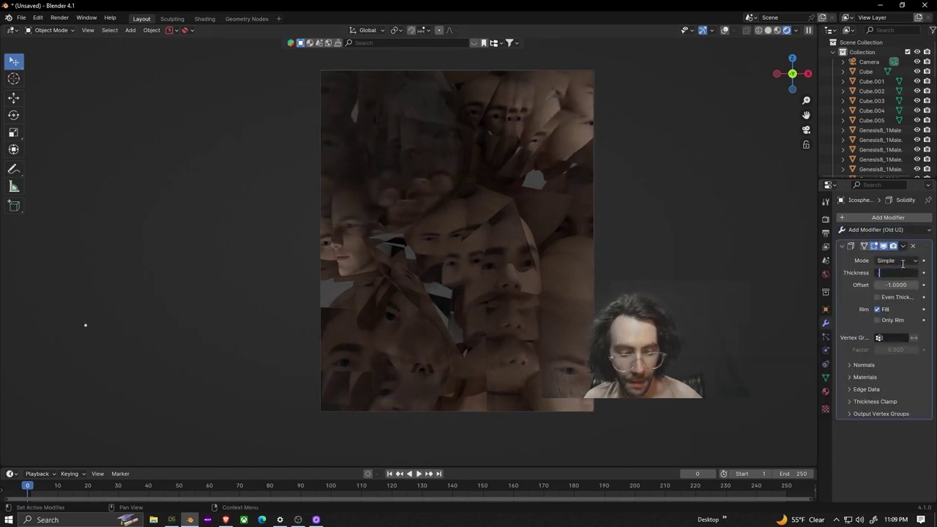
pyautogui.press('Return')
# Step: Move the glass ico sphere about 5.5 m along X to the frame's upper-right faces and scale it to about 0.84
pyautogui.press('g')
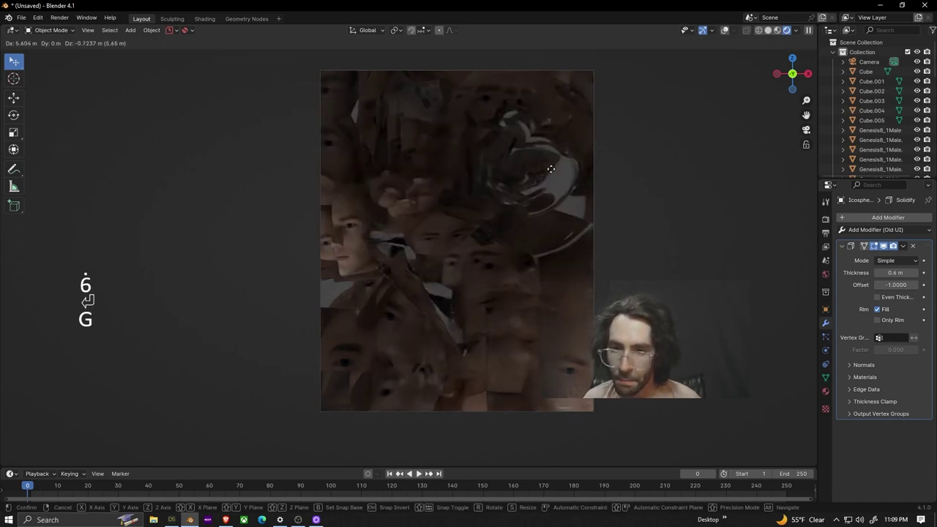
pyautogui.click(550, 151)
pyautogui.press('s')
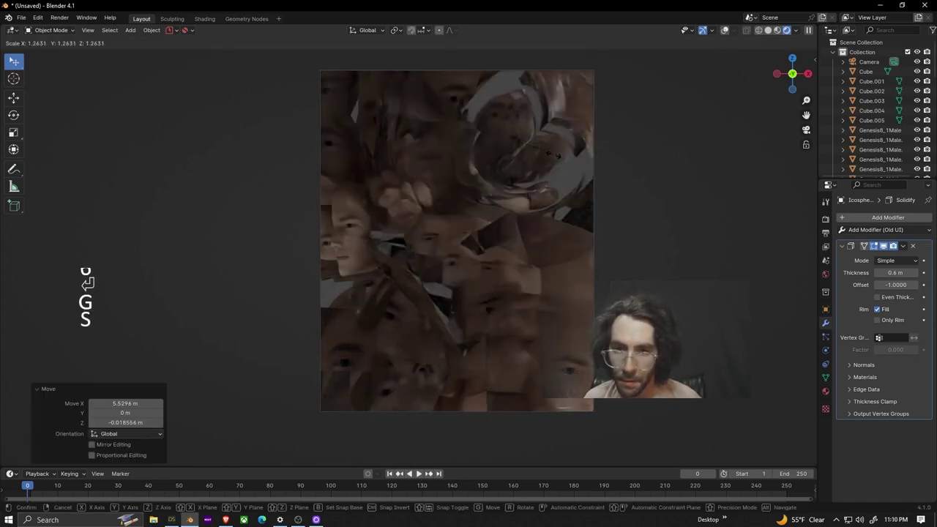
pyautogui.click(541, 160)
# Step: Place a linked ico sphere scaled about 1.17 over the lower-left faces and another linked copy over the lower-right faces
pyautogui.hotkey('alt', 'd')
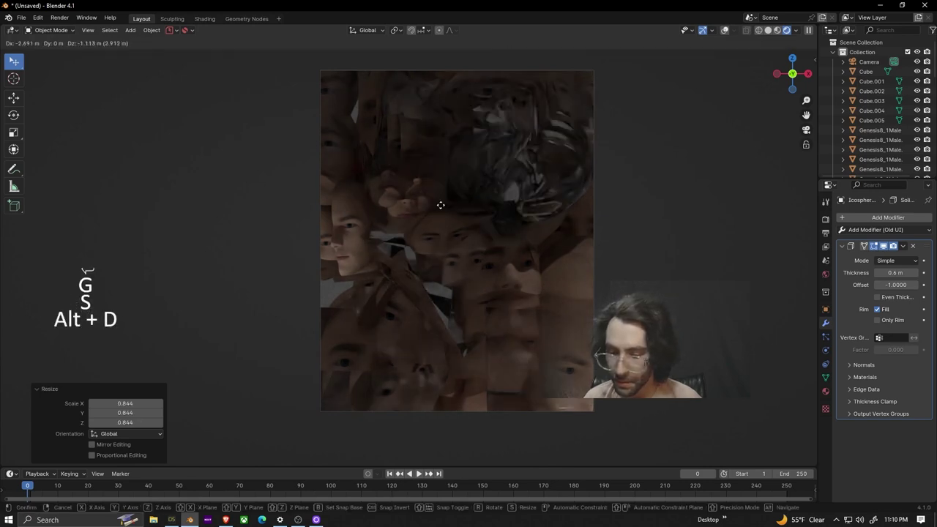
pyautogui.click(352, 290)
pyautogui.press('s')
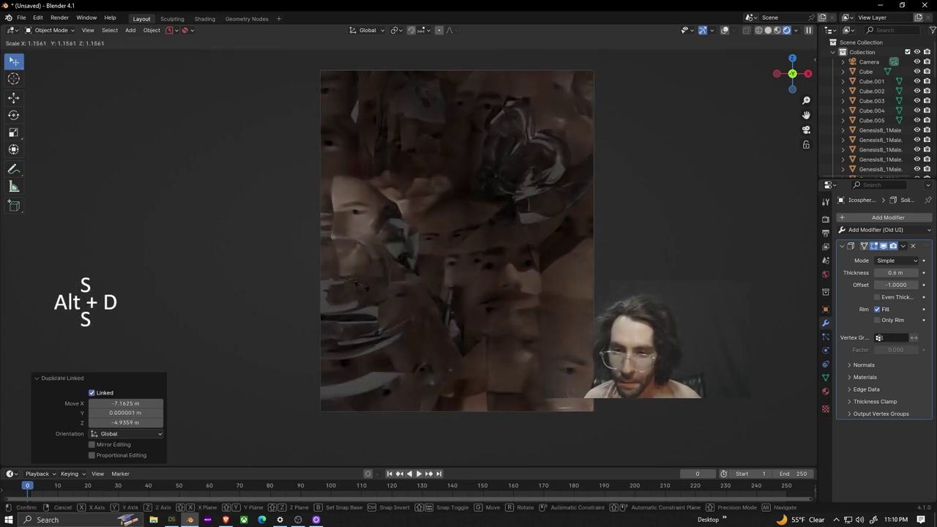
pyautogui.click(363, 286)
pyautogui.hotkey('alt', 'd')
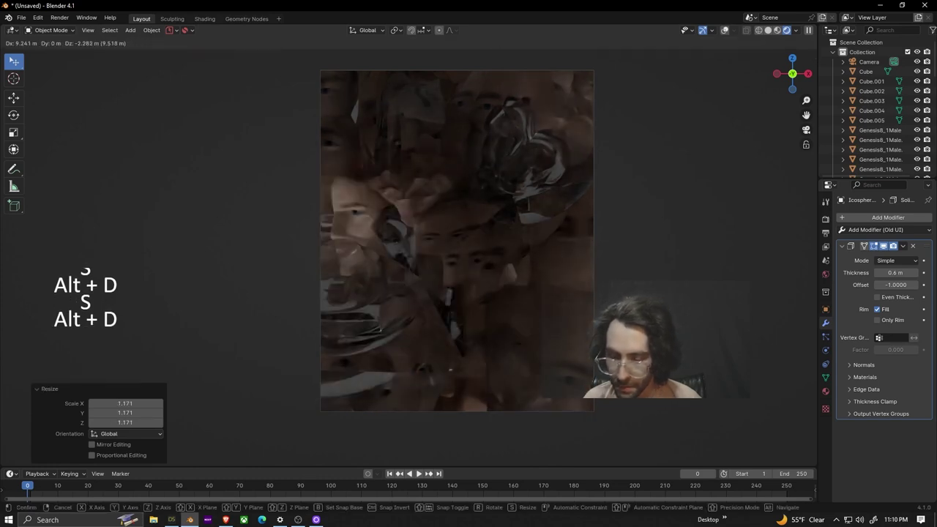
pyautogui.click(573, 351)
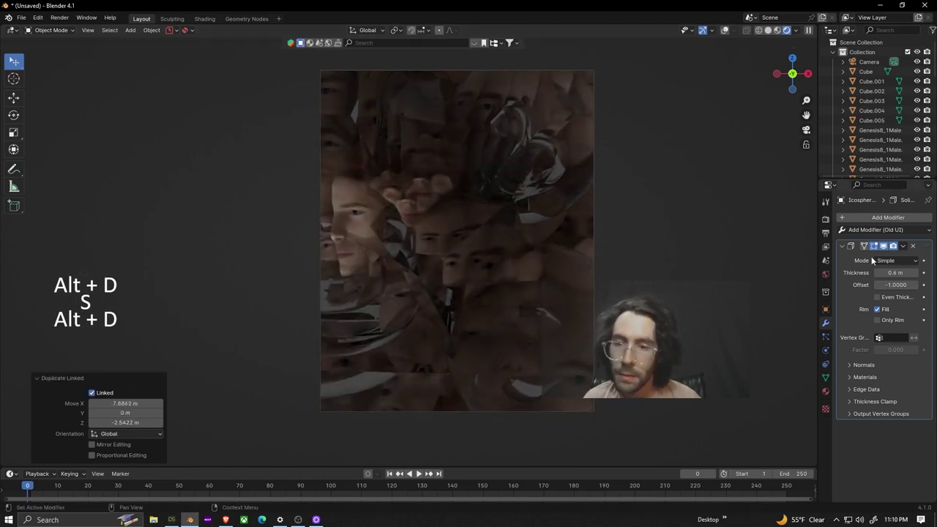
# Step: Try the world background colour at full white and settle on black
pyautogui.click(825, 275)
pyautogui.click(889, 279)
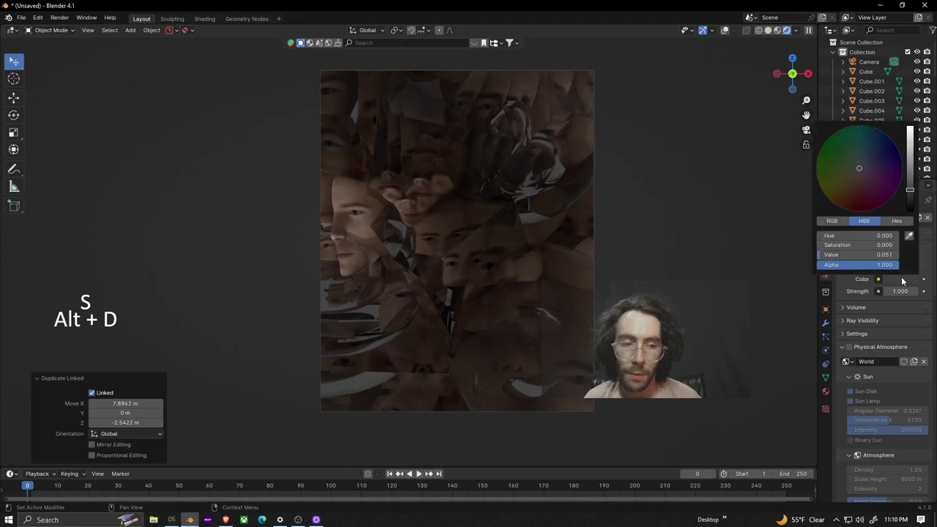
pyautogui.moveTo(911, 192); pyautogui.dragTo(910, 128)
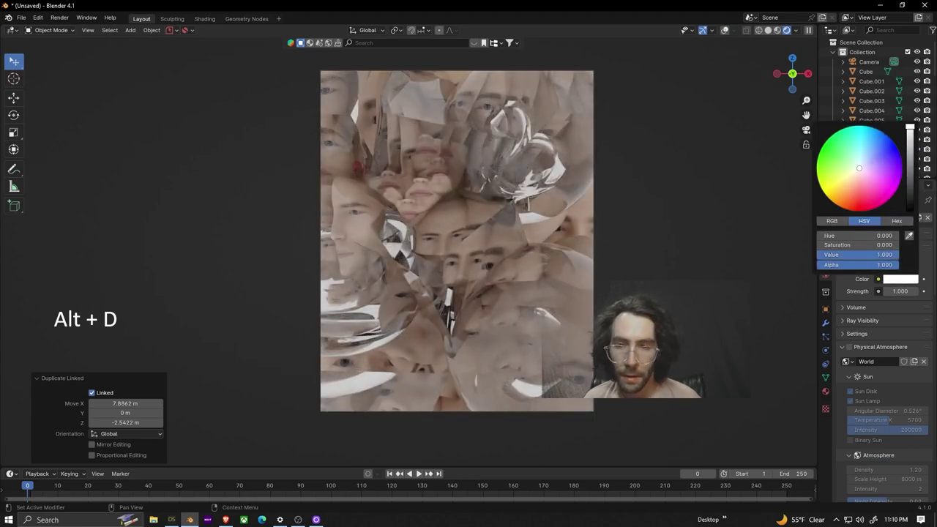
pyautogui.moveTo(910, 128); pyautogui.dragTo(910, 210)
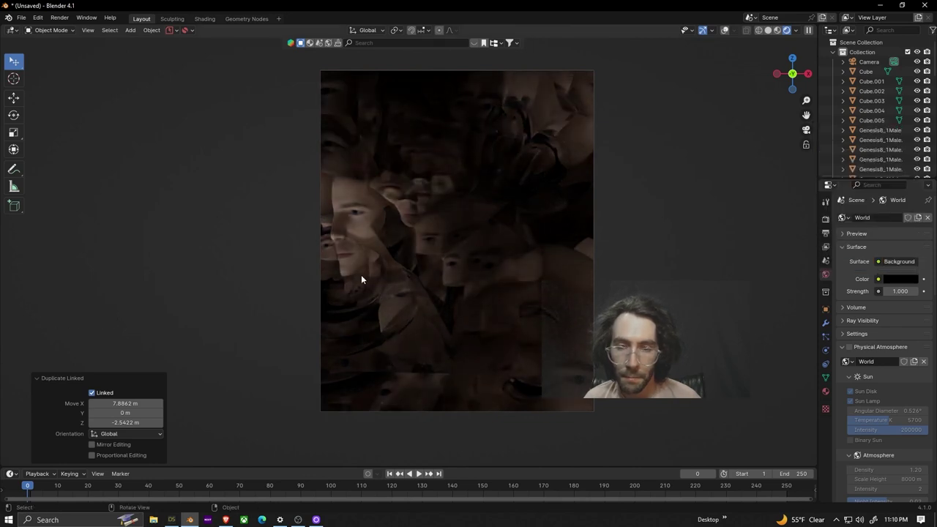
# Step: Show the viewport overlays and move the light Point about -1.15 m in X, -1.54 m in Z and -1.22 m in Y
pyautogui.scroll(-5, 875, 166)
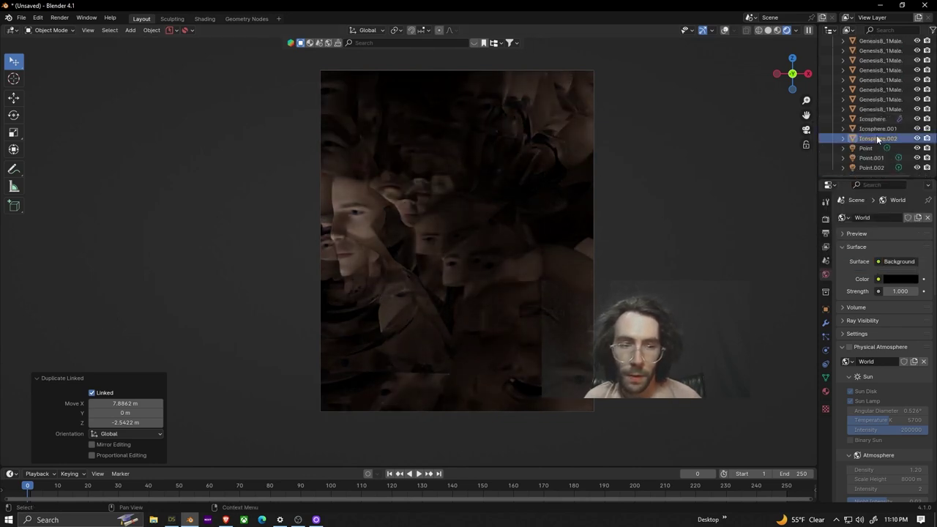
pyautogui.click(865, 148)
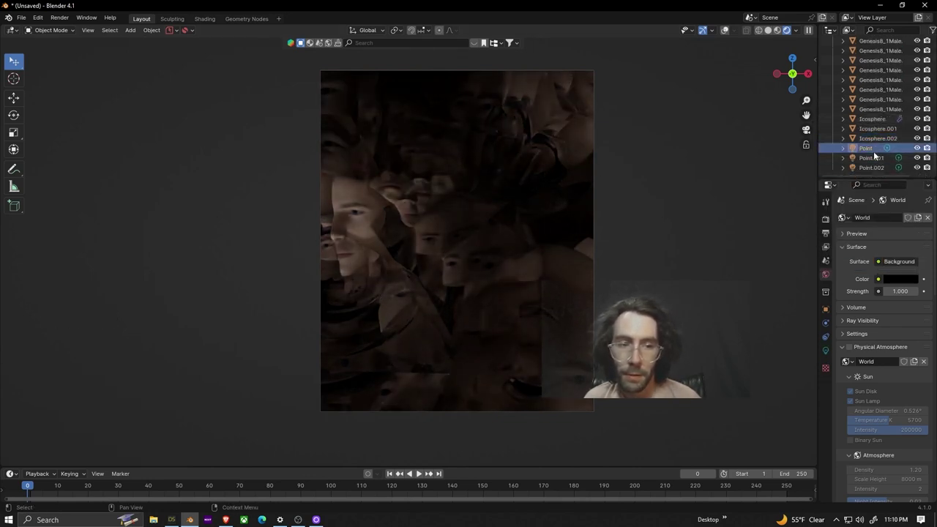
pyautogui.click(725, 30)
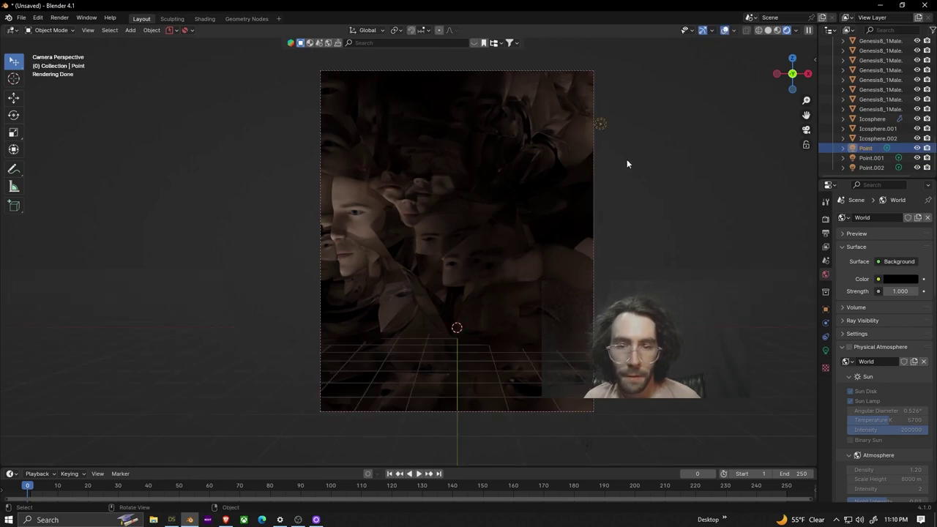
pyautogui.press('g')
pyautogui.click(614, 211)
pyautogui.press('g')
pyautogui.press('y')
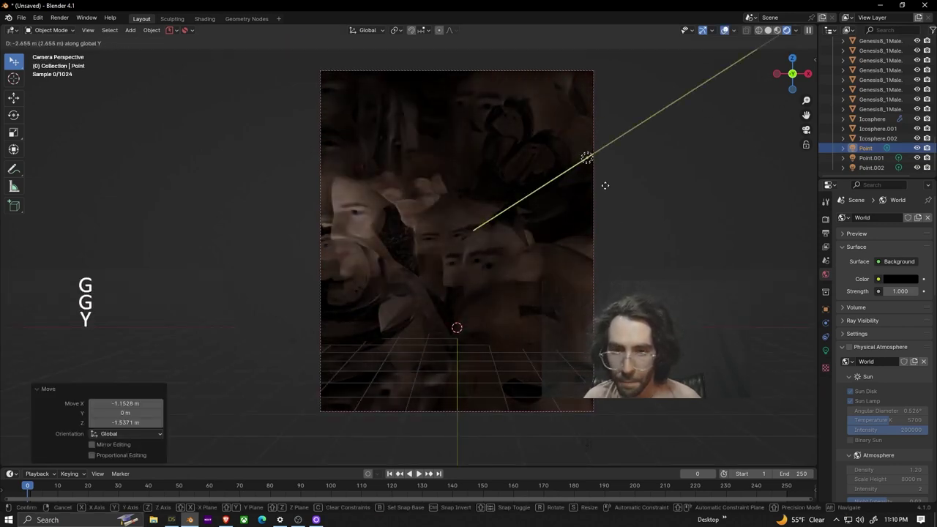
pyautogui.click(604, 192)
# Step: Set the shared point light power to 1000 W and move the light Point about -7.8 m along global Y
pyautogui.click(826, 350)
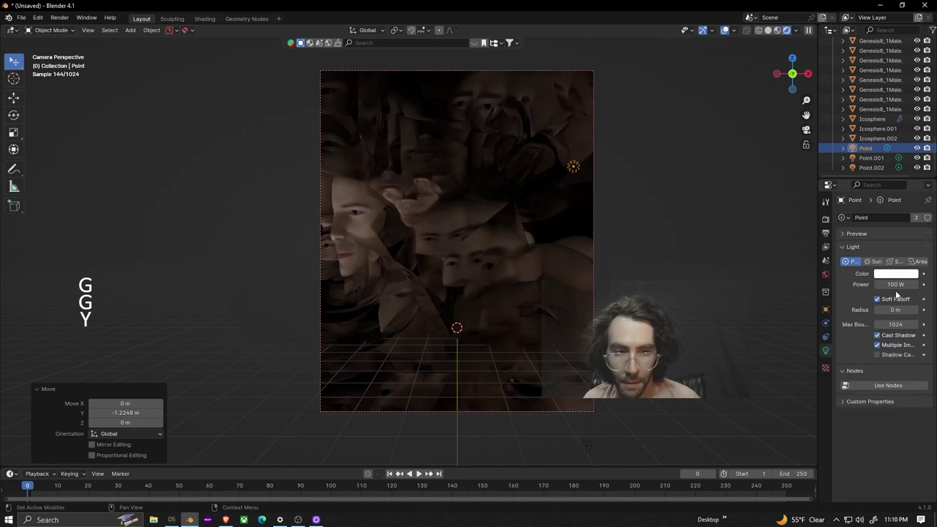
pyautogui.click(911, 290)
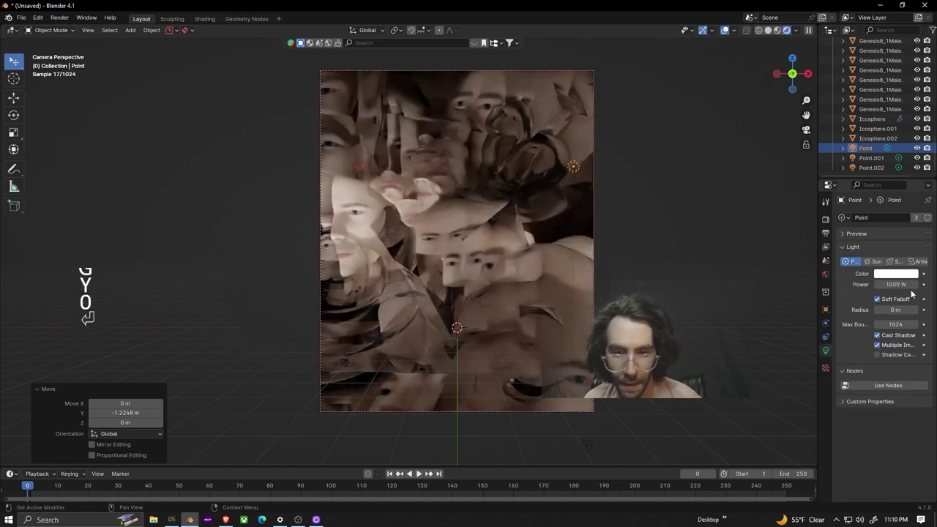
pyautogui.press('g')
pyautogui.press('y')
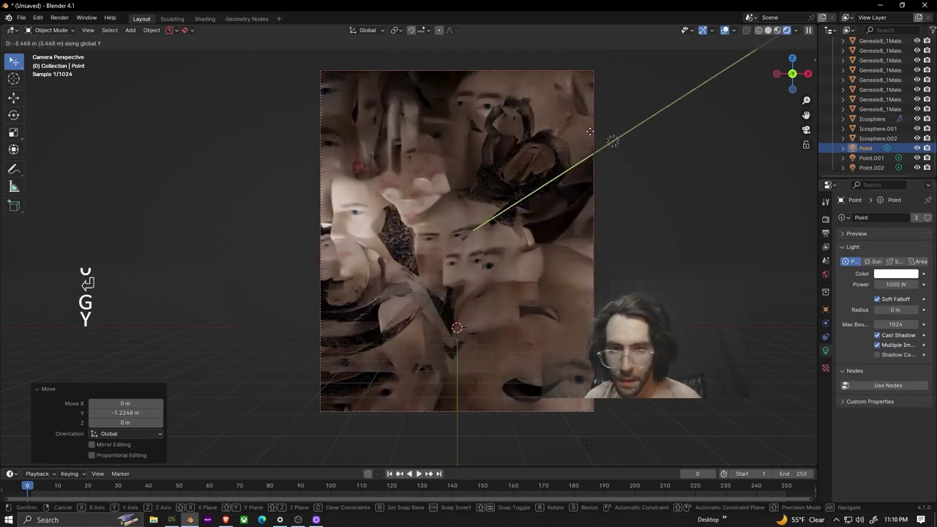
pyautogui.click(721, 69)
pyautogui.press('g')
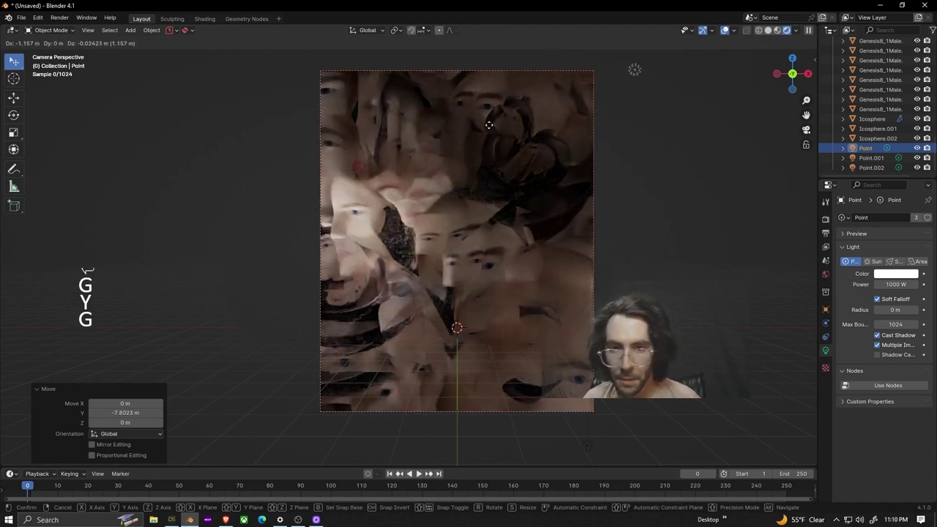
pyautogui.press('Escape')
# Step: Move the light Point.001 about 0.49 m in X and 0.12 m in Z, and try shifting its depth along Y
pyautogui.click(871, 158)
pyautogui.press('g')
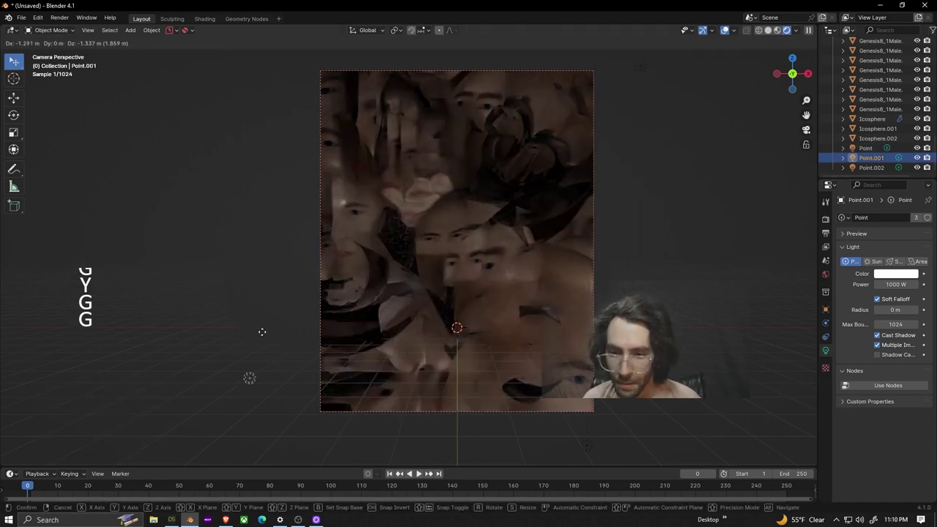
pyautogui.click(318, 285)
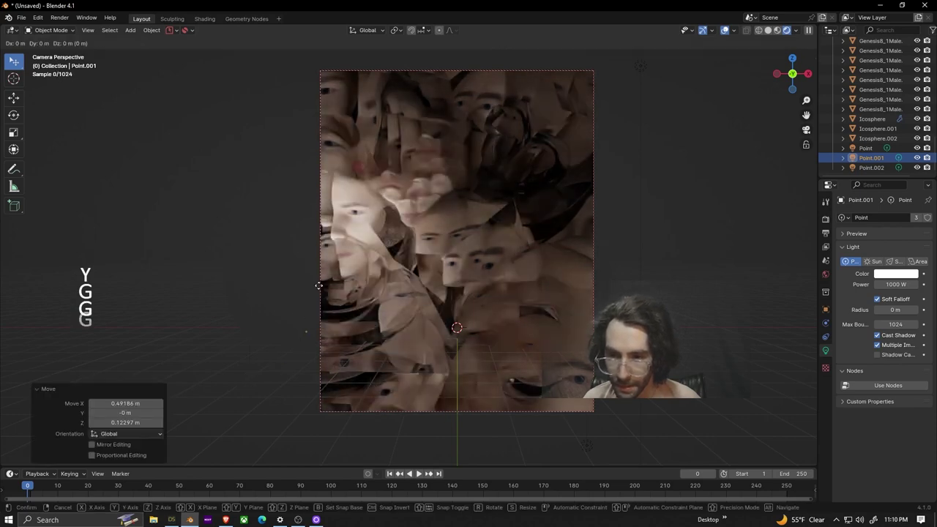
pyautogui.press('g')
pyautogui.press('y')
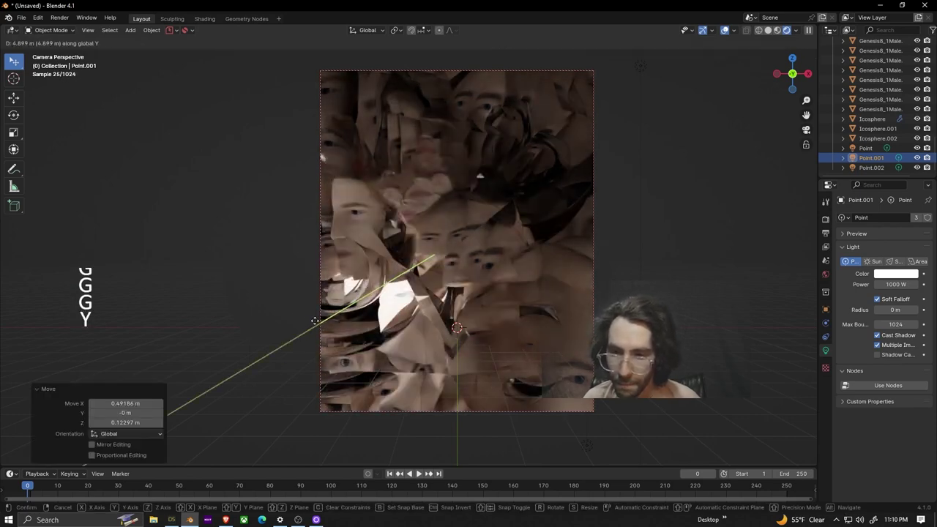
pyautogui.rightClick(322, 270)
# Step: Move the light Point.002 about 0.92 m in X and 4.89 m in Z, and shift it about -0.5 m along Y
pyautogui.click(865, 167)
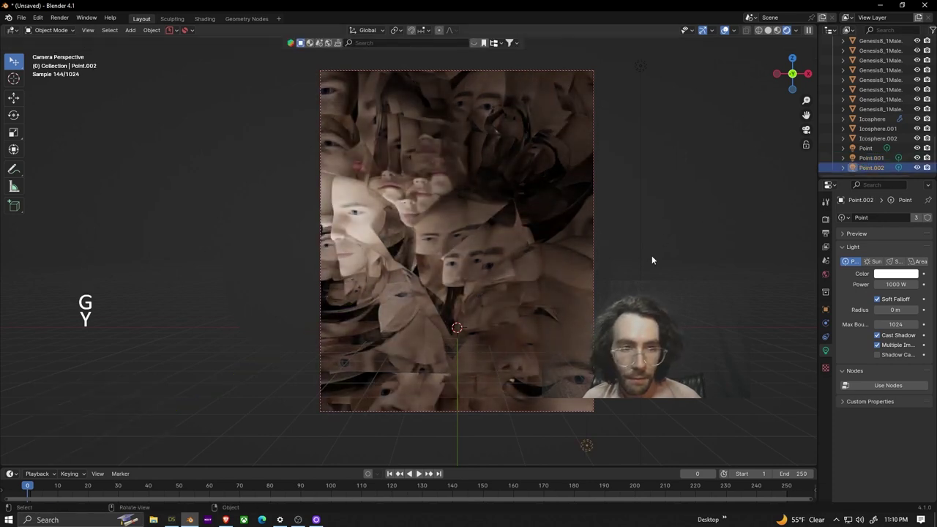
pyautogui.press('g')
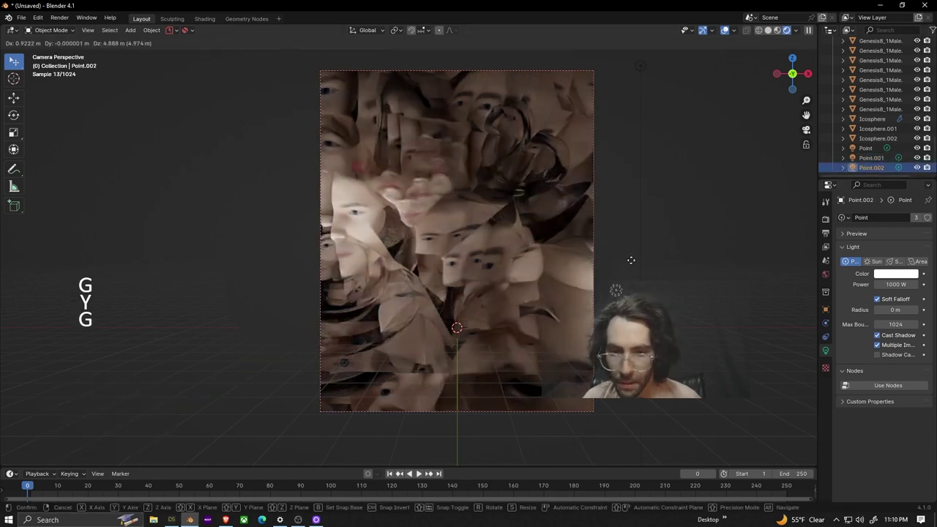
pyautogui.click(629, 262)
pyautogui.press('g')
pyautogui.press('y')
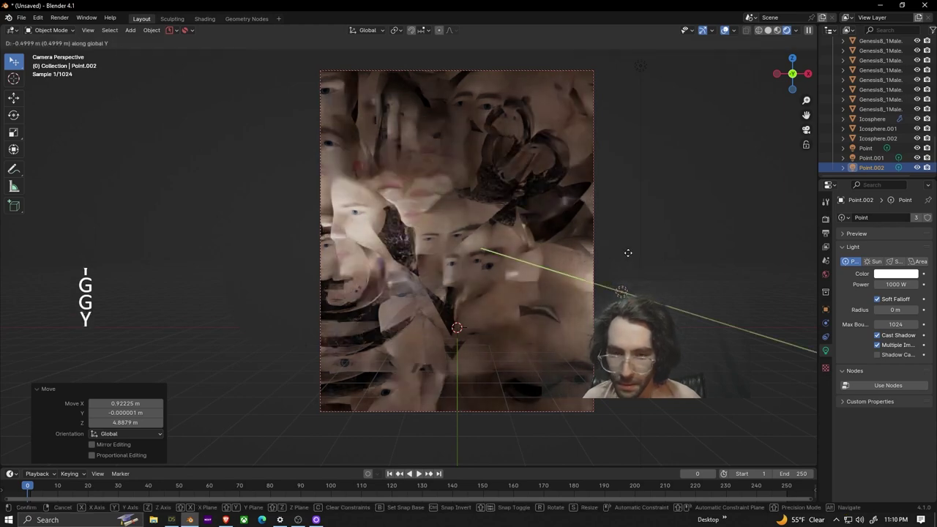
pyautogui.click(627, 256)
# Step: Place a linked duplicate of the light Point.002 about -7.3 m in X and 9.1 m in Z, and adjust its depth along Y
pyautogui.hotkey('alt', 'd')
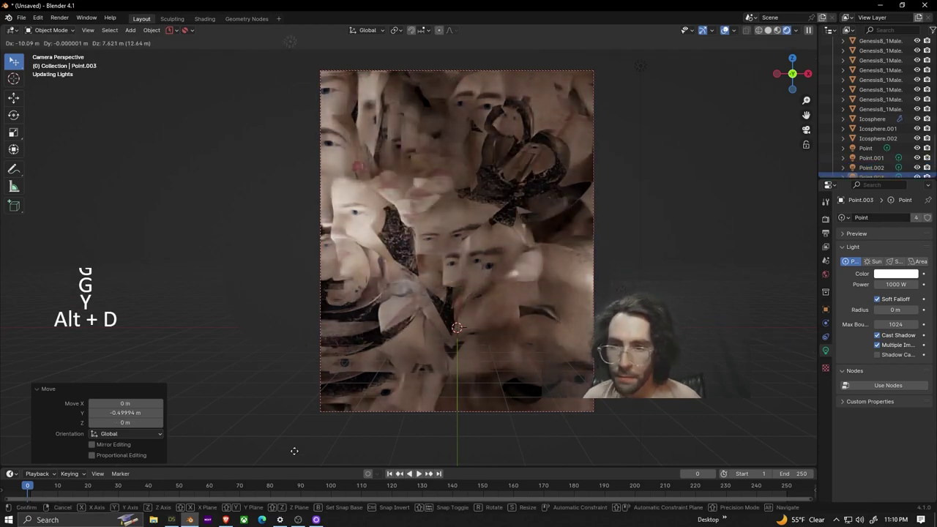
pyautogui.click(386, 401)
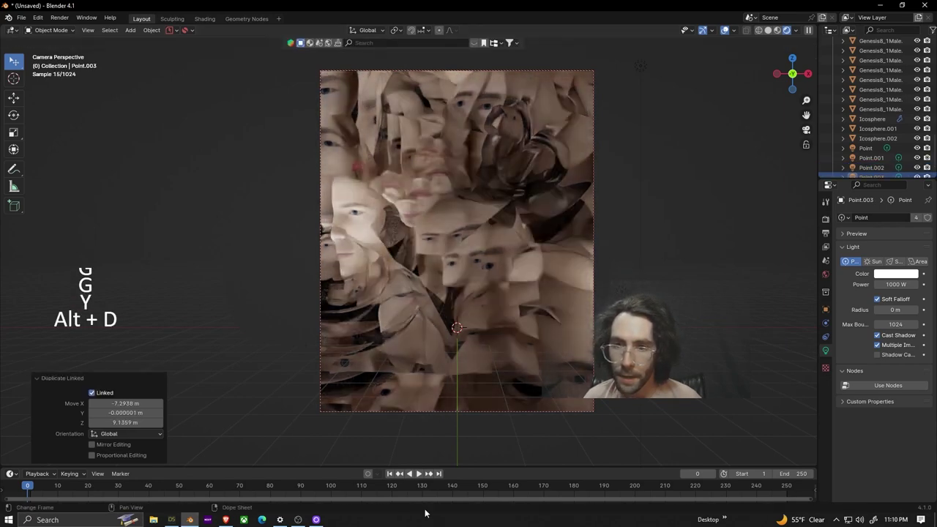
pyautogui.press('g')
pyautogui.press('y')
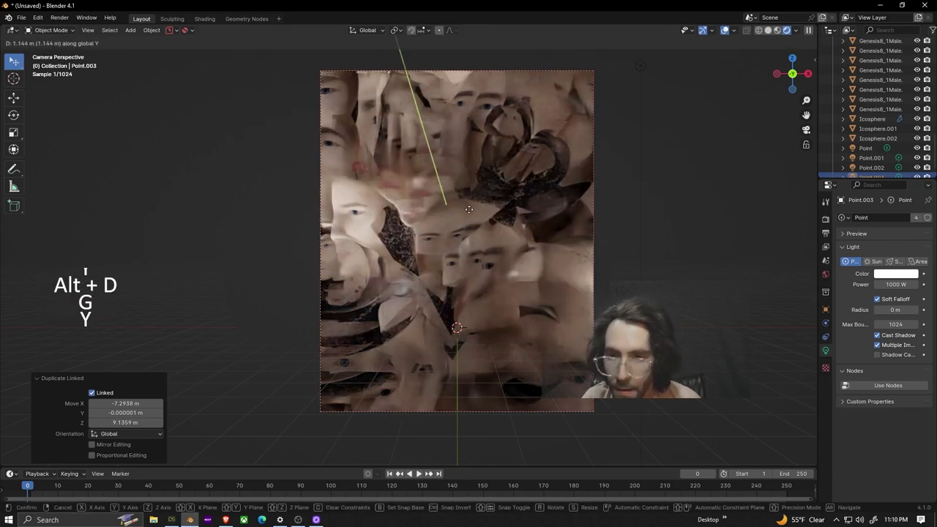
pyautogui.click(493, 227)
# Step: Place a linked duplicate of the upper-right ico sphere over the upper-left faces and scale it up by about 2.17
pyautogui.click(575, 153)
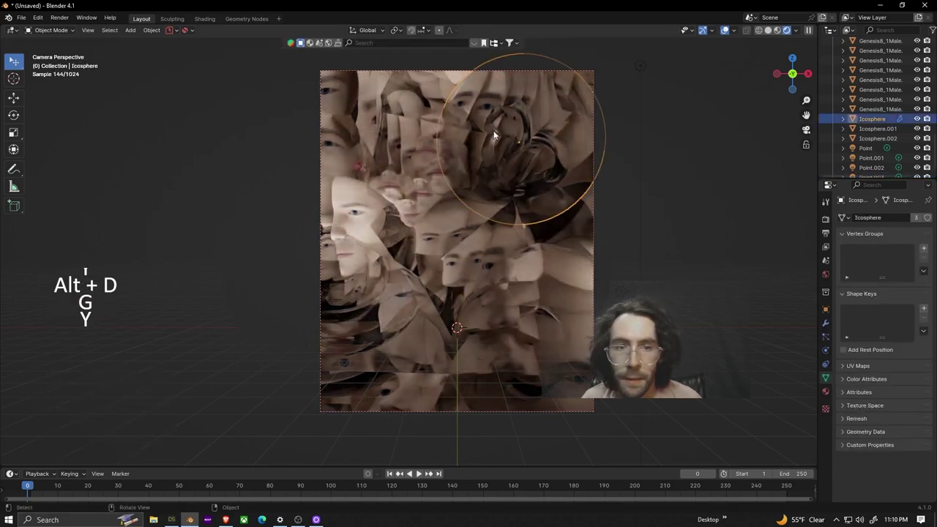
pyautogui.hotkey('alt', 'd')
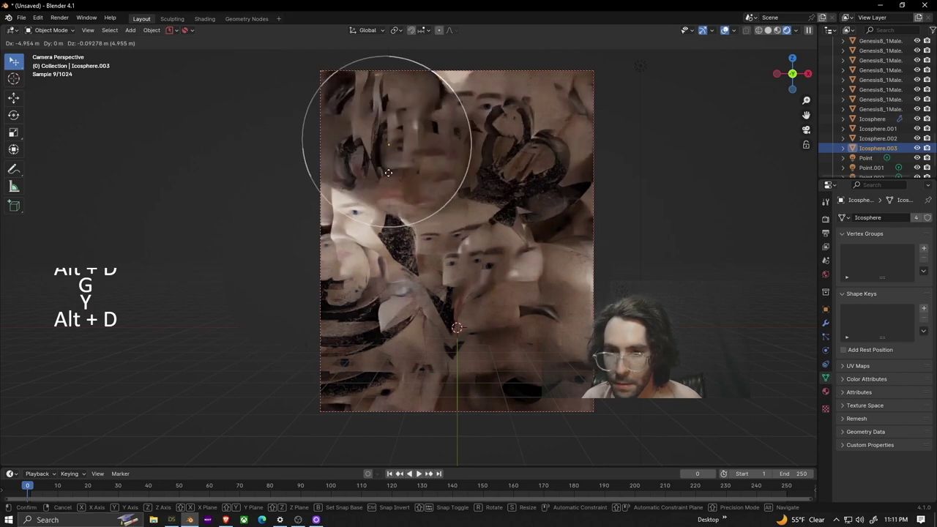
pyautogui.click(369, 174)
pyautogui.press('s')
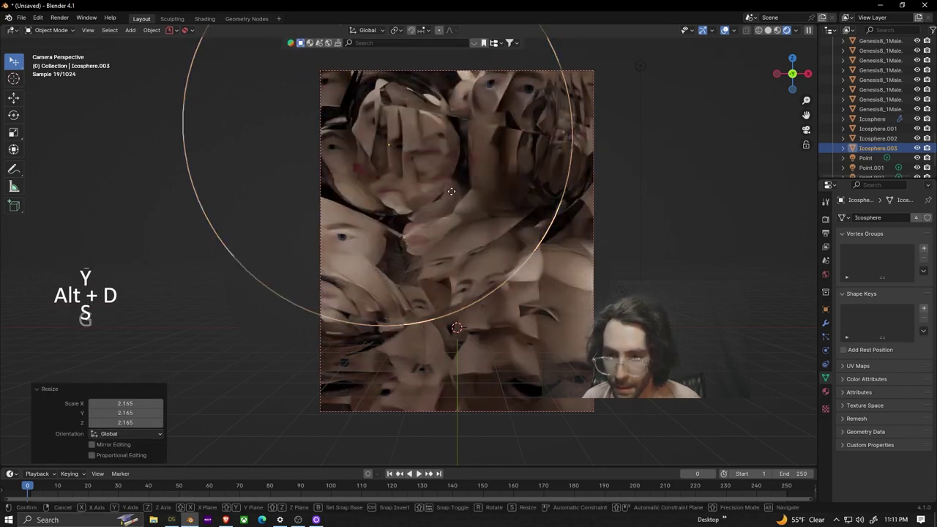
# Step: Move the enlarged upper-left ico sphere about 4.8 m along the global Y axis
pyautogui.click(457, 195)
pyautogui.press('g')
pyautogui.press('y')
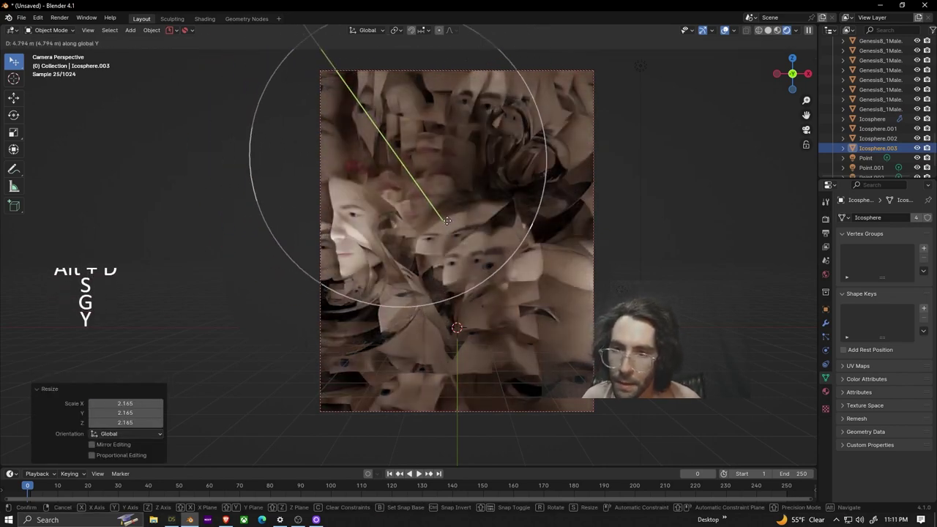
pyautogui.click(454, 315)
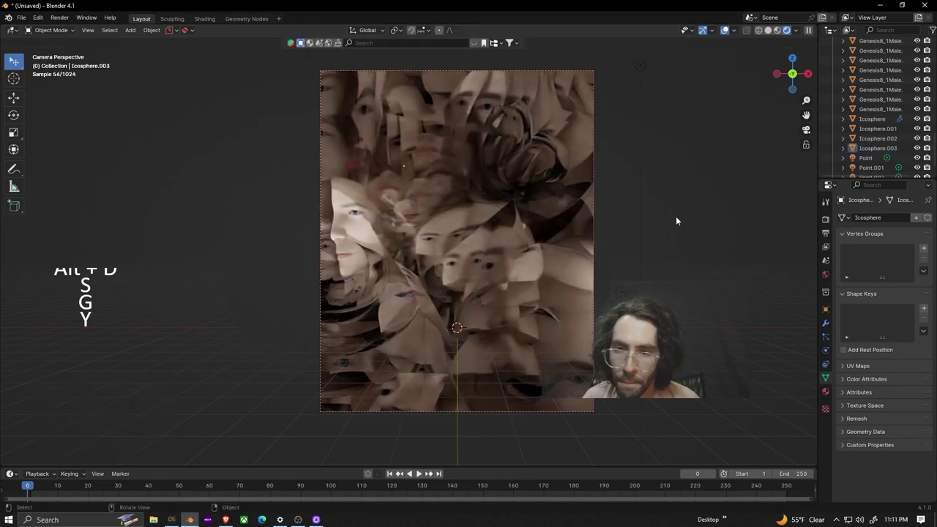
# Step: Hide the viewport overlays to show the collage without guides, outlines and grid
pyautogui.scroll(1, 675, 183)
pyautogui.scroll(-2, 503, 207)
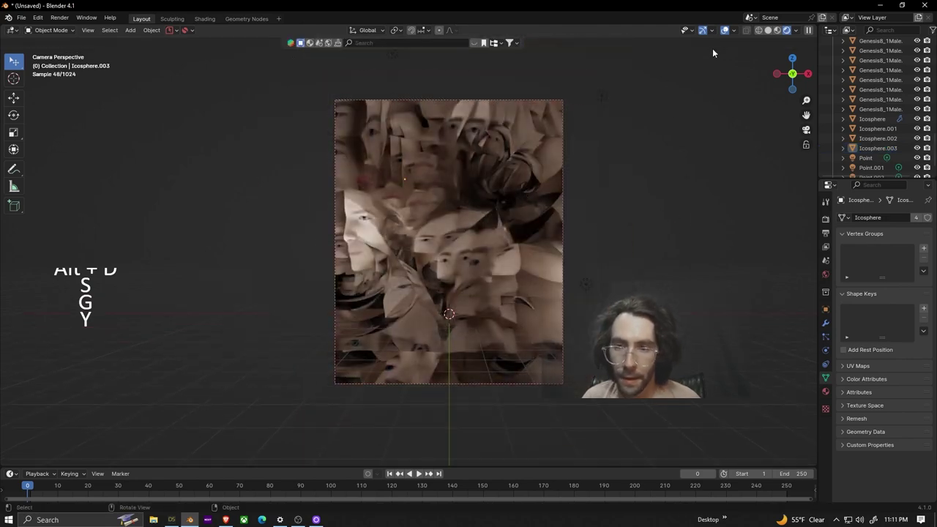
pyautogui.click(724, 30)
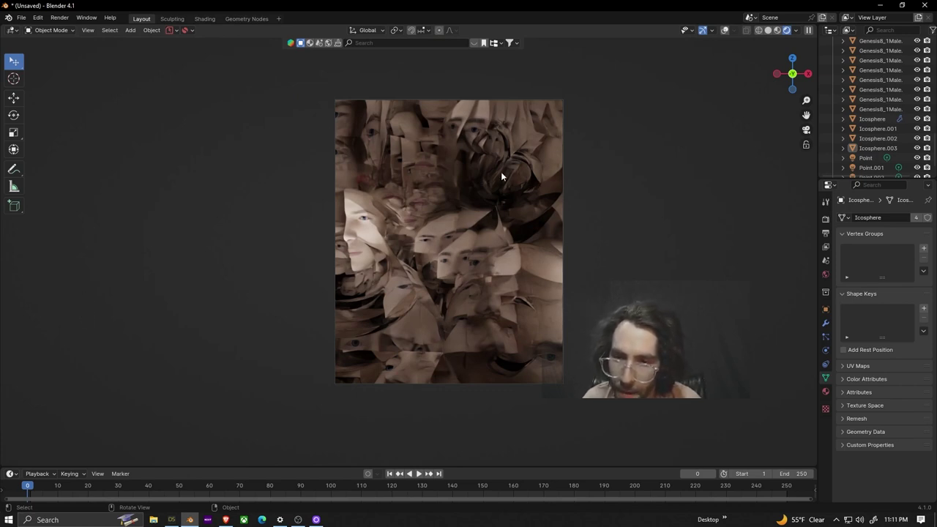
# Step: Display the glass material settings of the large upper-left ico sphere
pyautogui.hotkey('shift', 'a')
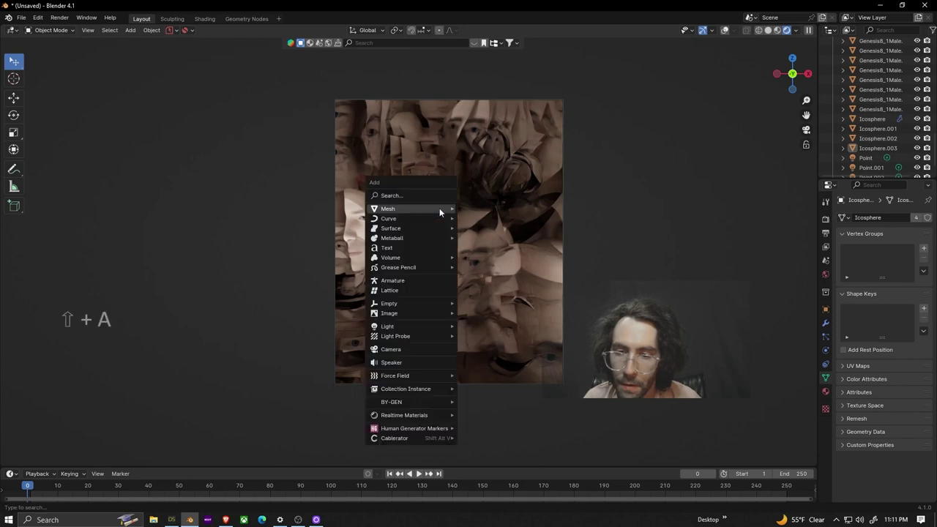
pyautogui.moveTo(439, 208)
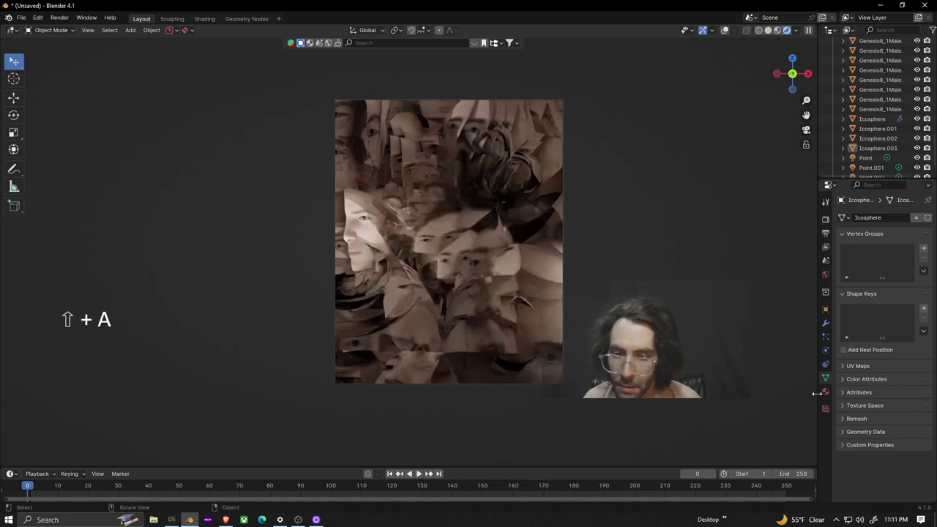
pyautogui.click(826, 391)
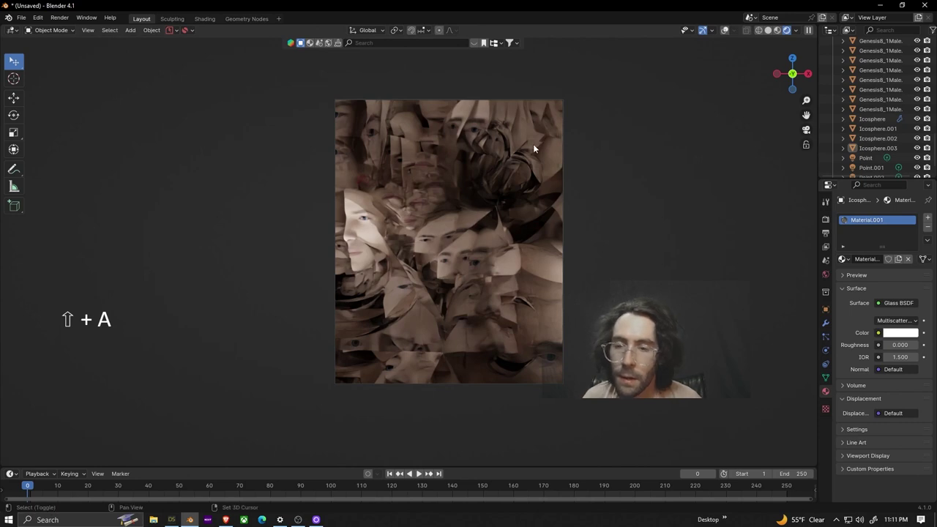
pyautogui.keyDown('shift'); pyautogui.moveTo(535, 142); pyautogui.dragTo(527, 170, button='middle'); pyautogui.keyUp('shift')
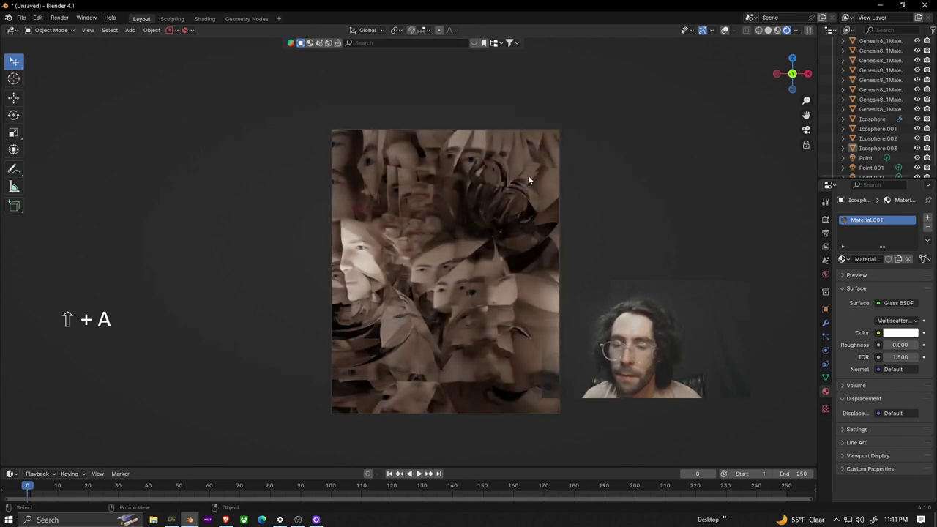